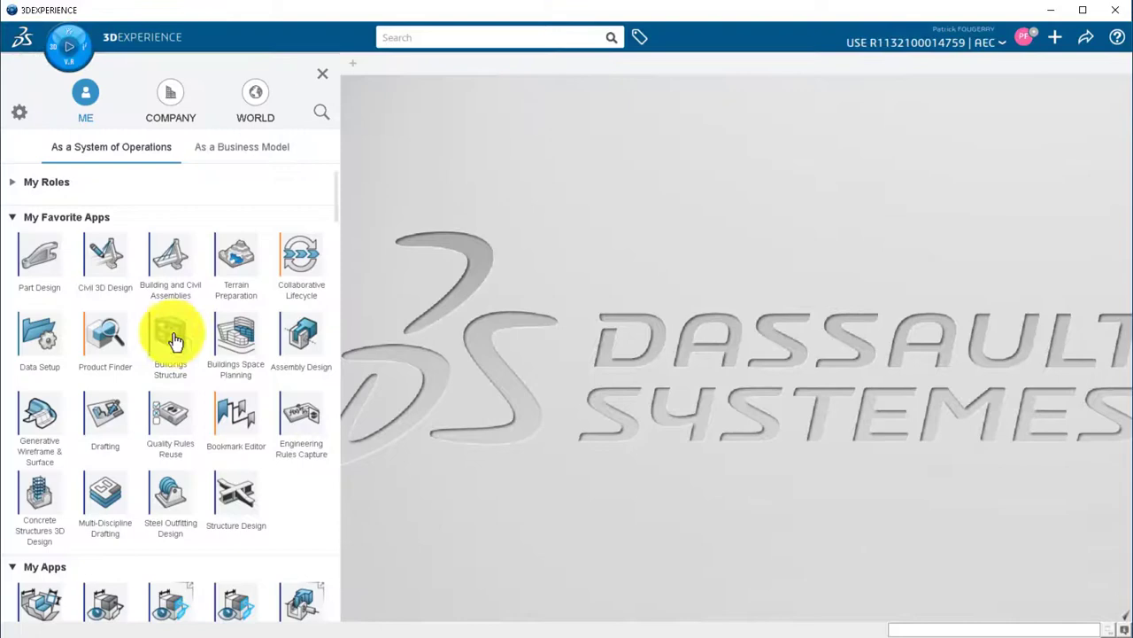
- Create a new building titled BuildingStructure with the Buildings Structure app
click(173, 338)
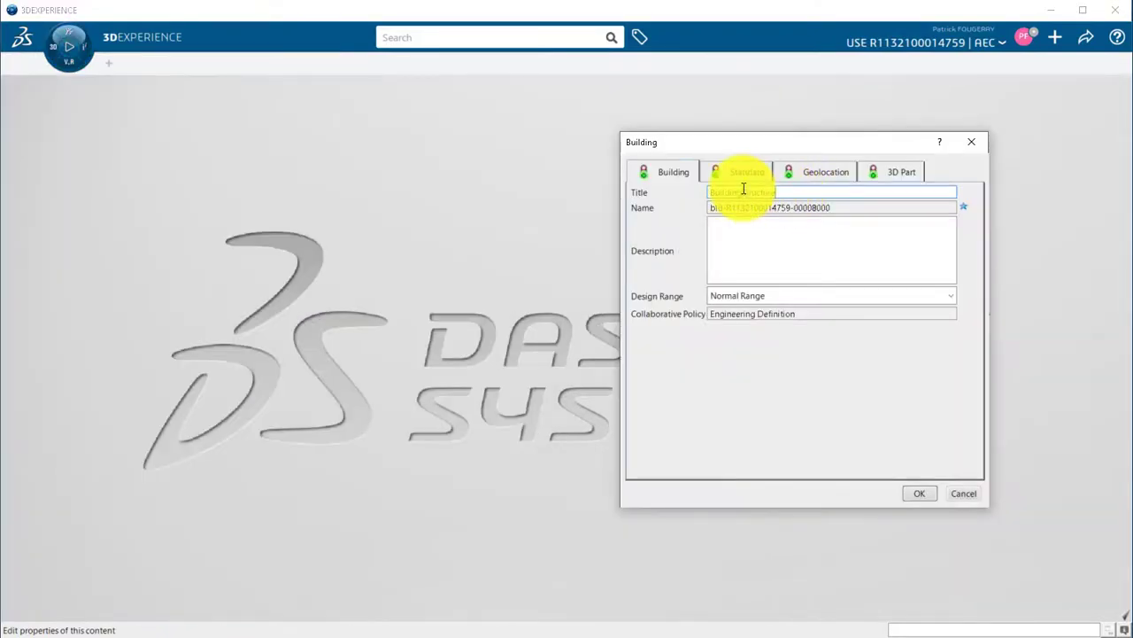
click(743, 192)
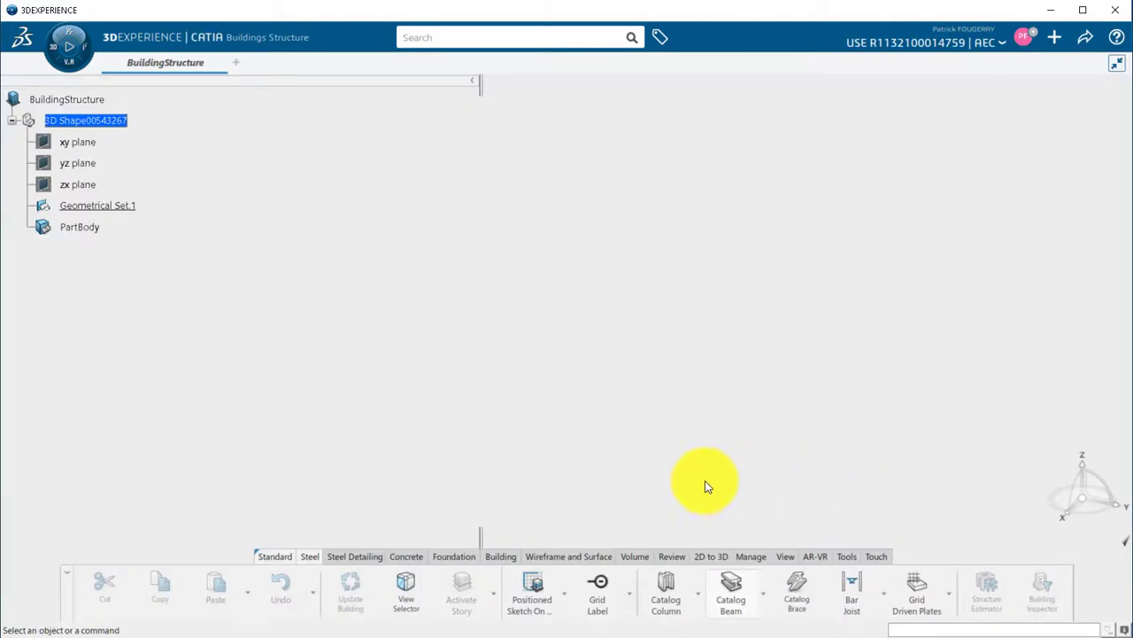
- Start a positioned sketch on the xy plane and draw a centered rectangle about 35 m wide around the origin
click(529, 592)
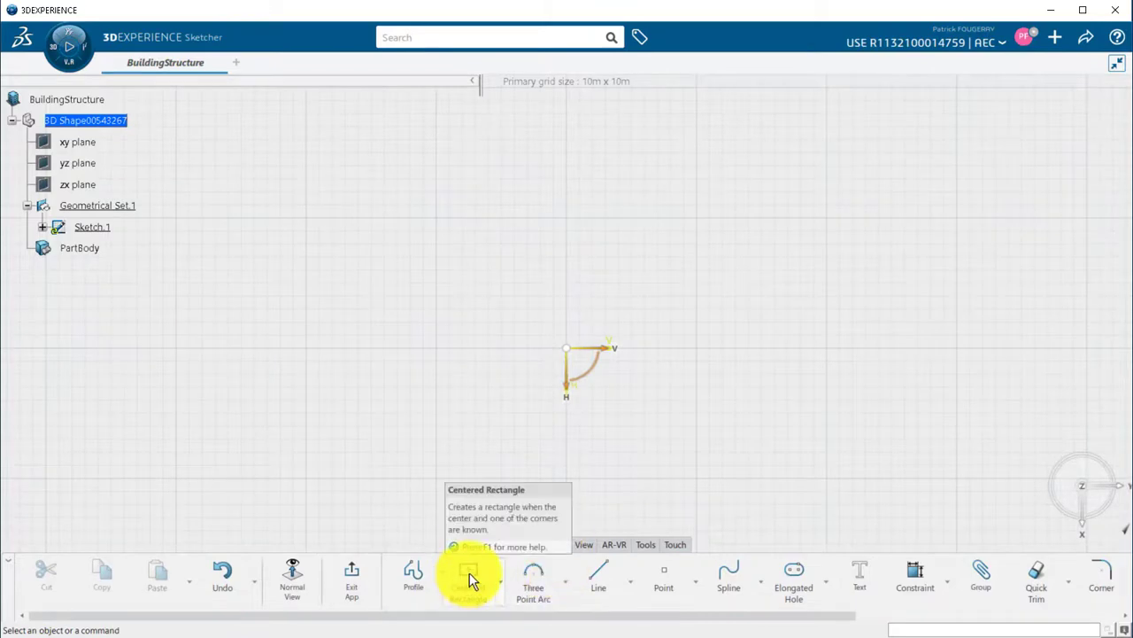
click(501, 582)
click(512, 431)
click(567, 347)
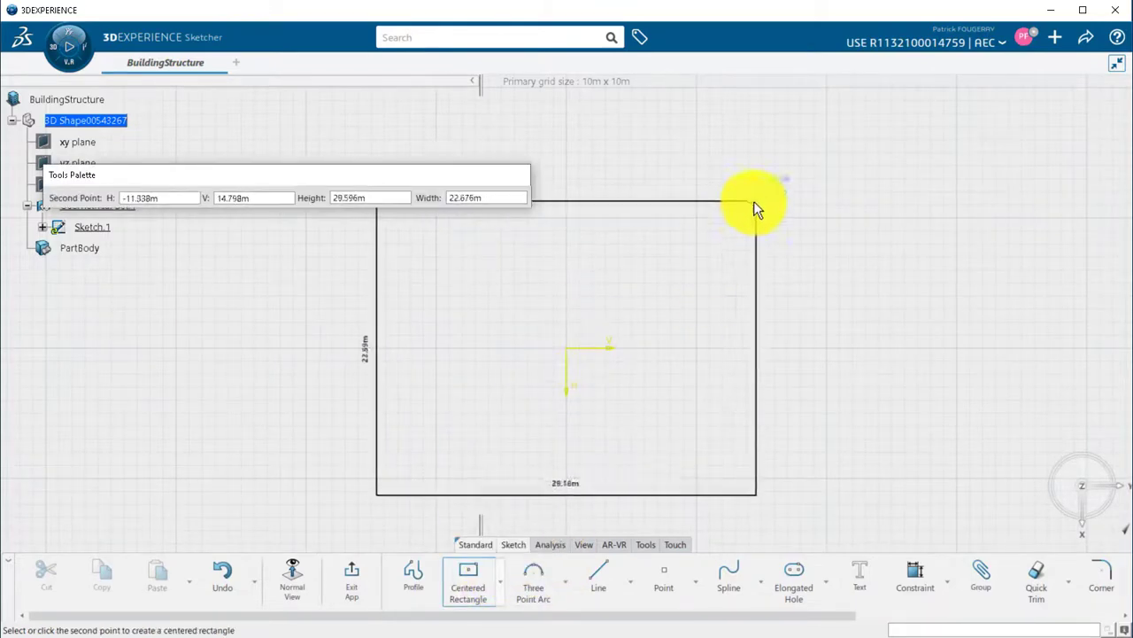
click(795, 200)
- Dimension the rectangle's horizontal edge to 40 m and its vertical edge to 20 m
click(628, 201)
click(803, 149)
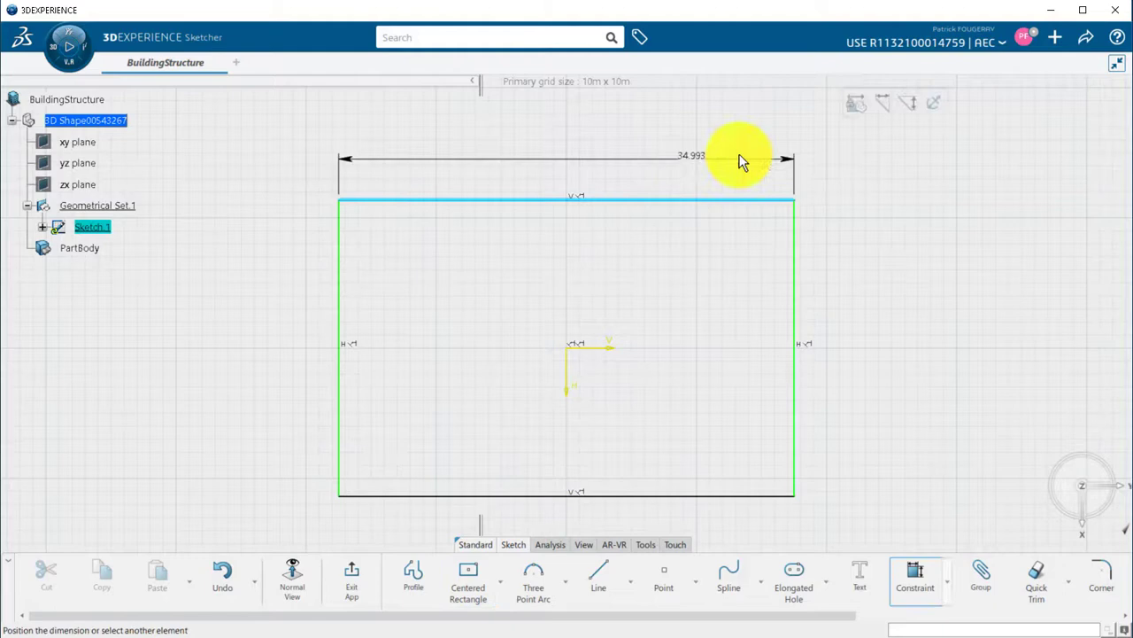
click(581, 163)
text(40)
key(Return)
click(306, 256)
click(482, 204)
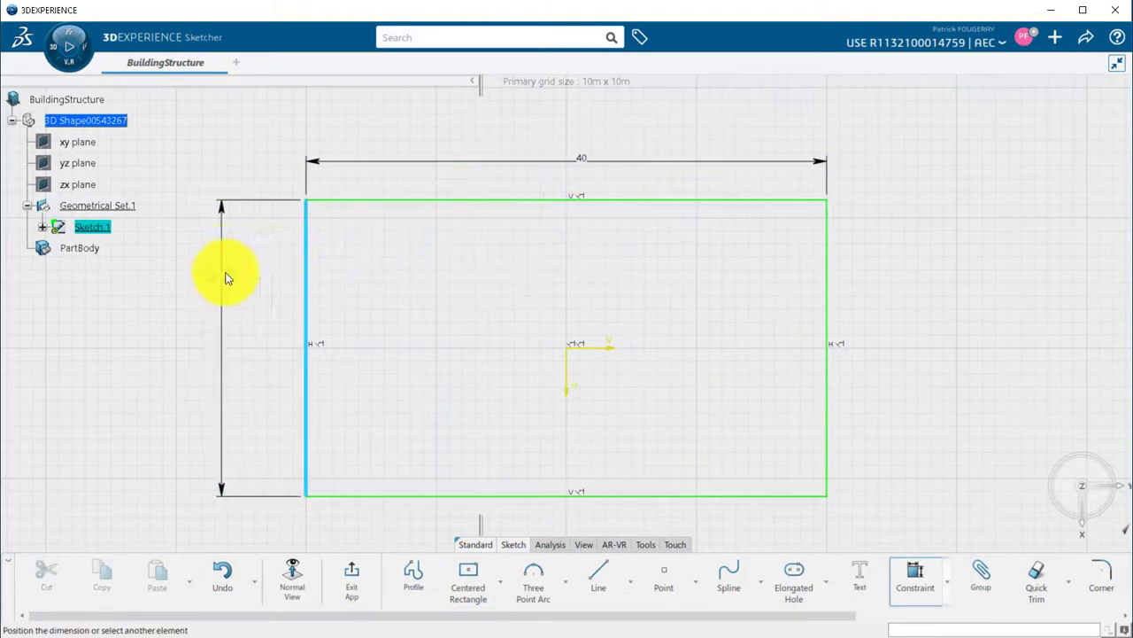
click(221, 282)
text(20)
key(Return)
- Draw a vertical and a horizontal center line across the rectangle between the midpoints of its opposite edges
click(599, 580)
click(571, 478)
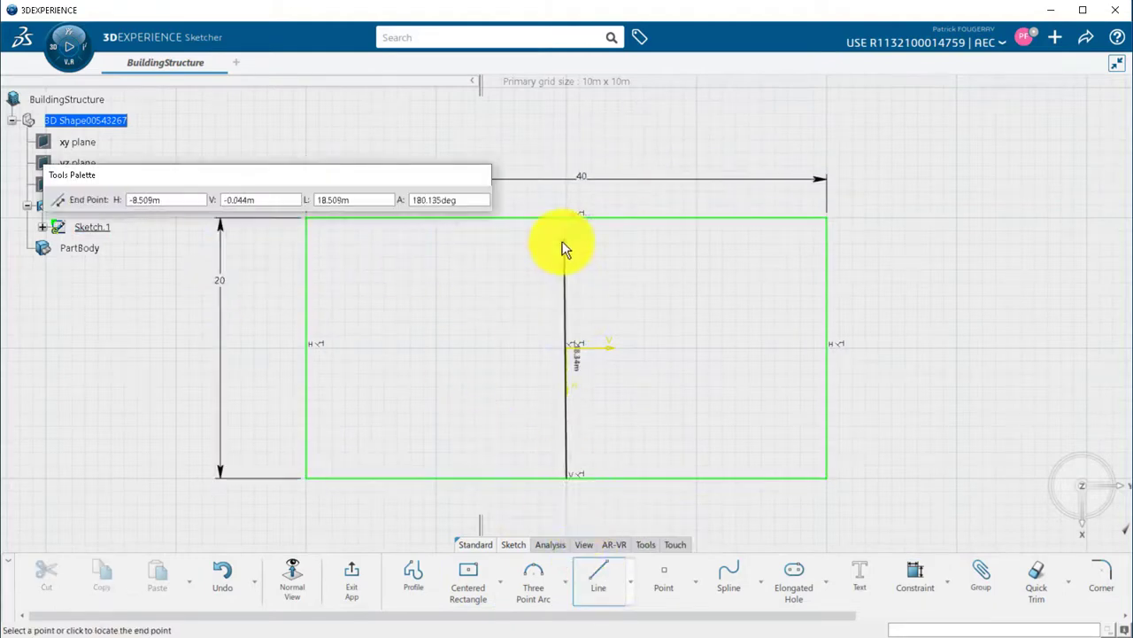
click(569, 218)
click(599, 572)
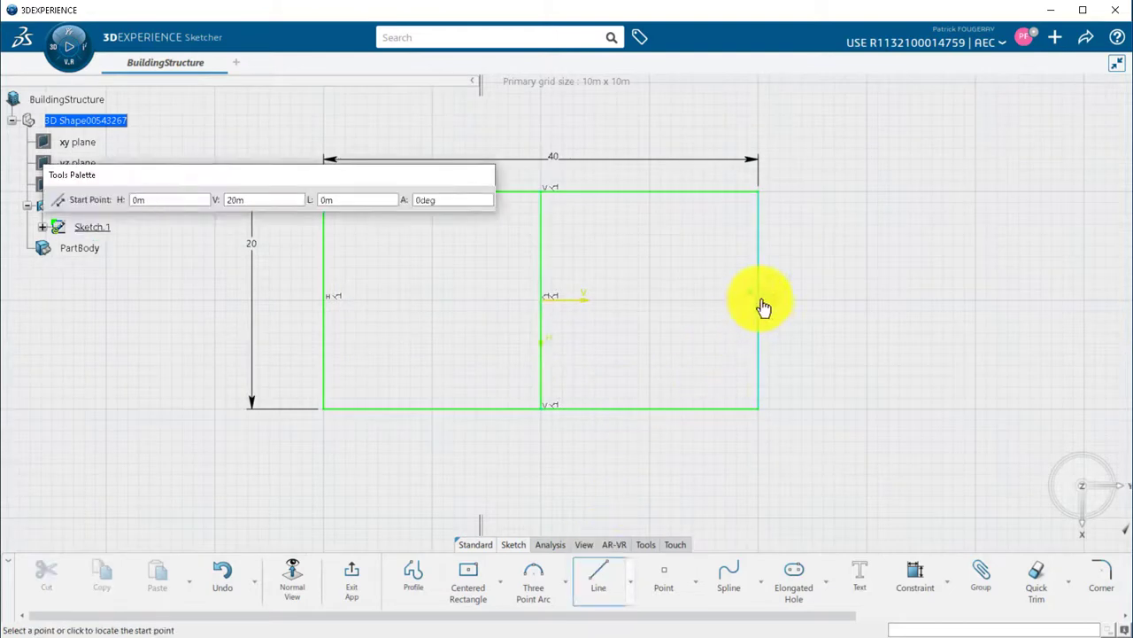
click(758, 299)
click(324, 299)
- Draw a vertical line left of center, from the upper edge past the lower edge, and dimension it 10 m from the center line
click(599, 571)
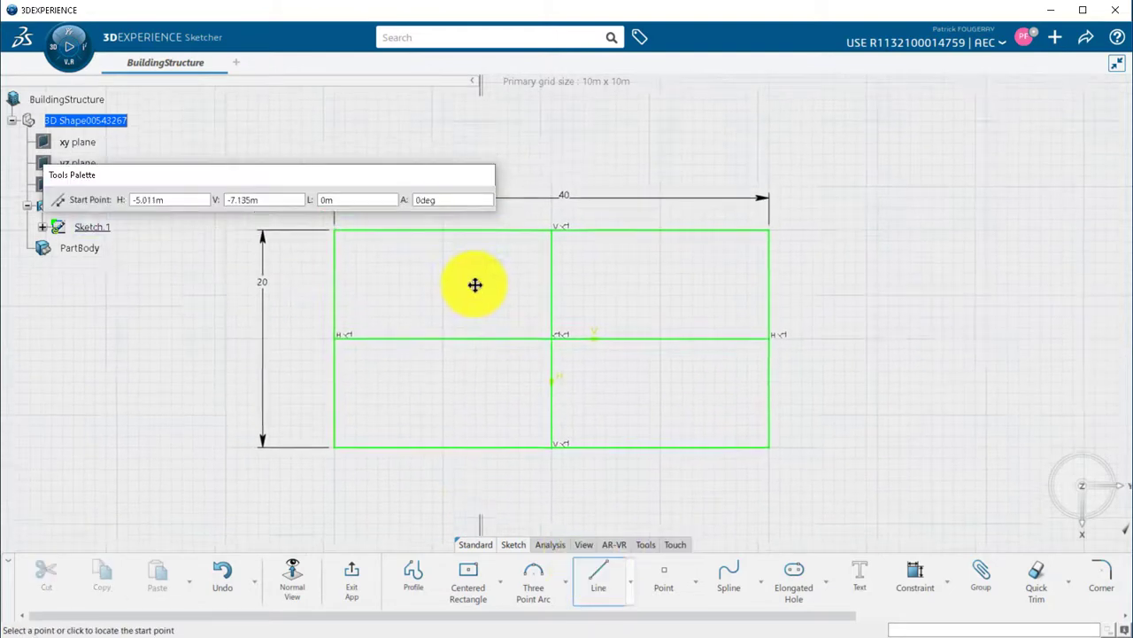
click(443, 230)
click(444, 475)
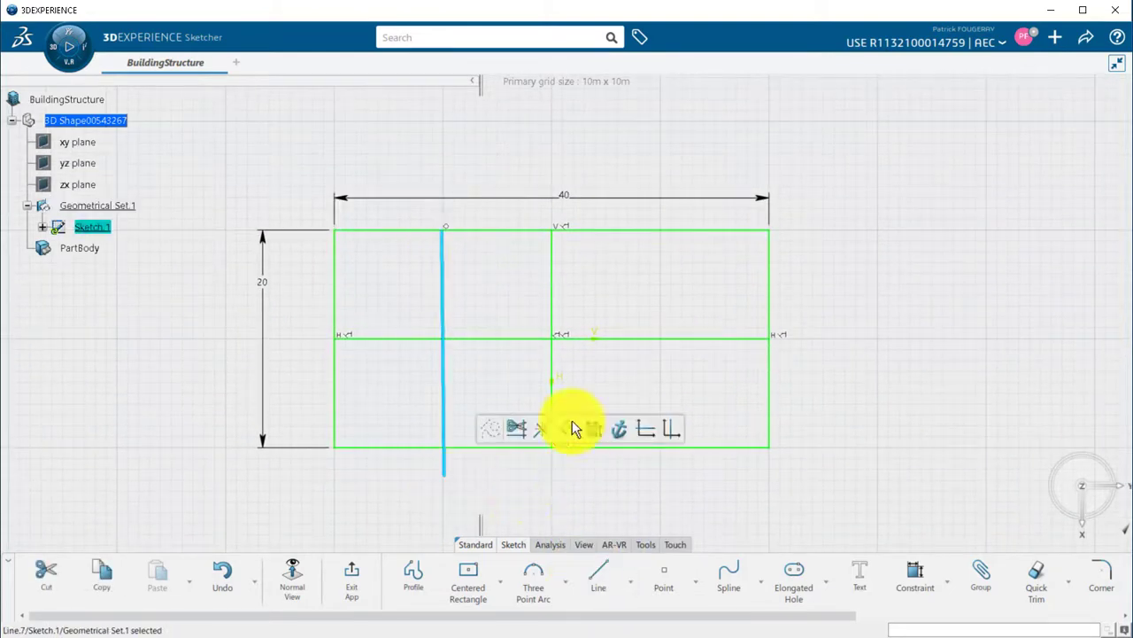
ctrl+click(551, 375)
click(676, 324)
right_click(503, 395)
click(553, 446)
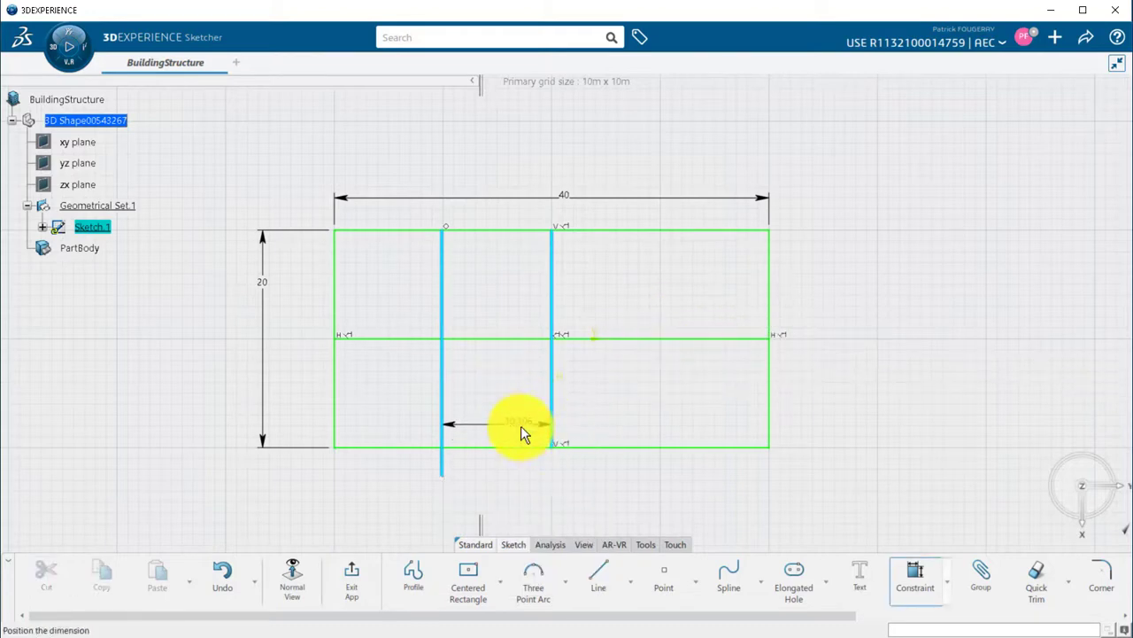
click(507, 409)
text(10)
key(Return)
- Draw a vertical line right of center, from the upper edge past the lower edge, and dimension it 10 m from the center line
click(599, 571)
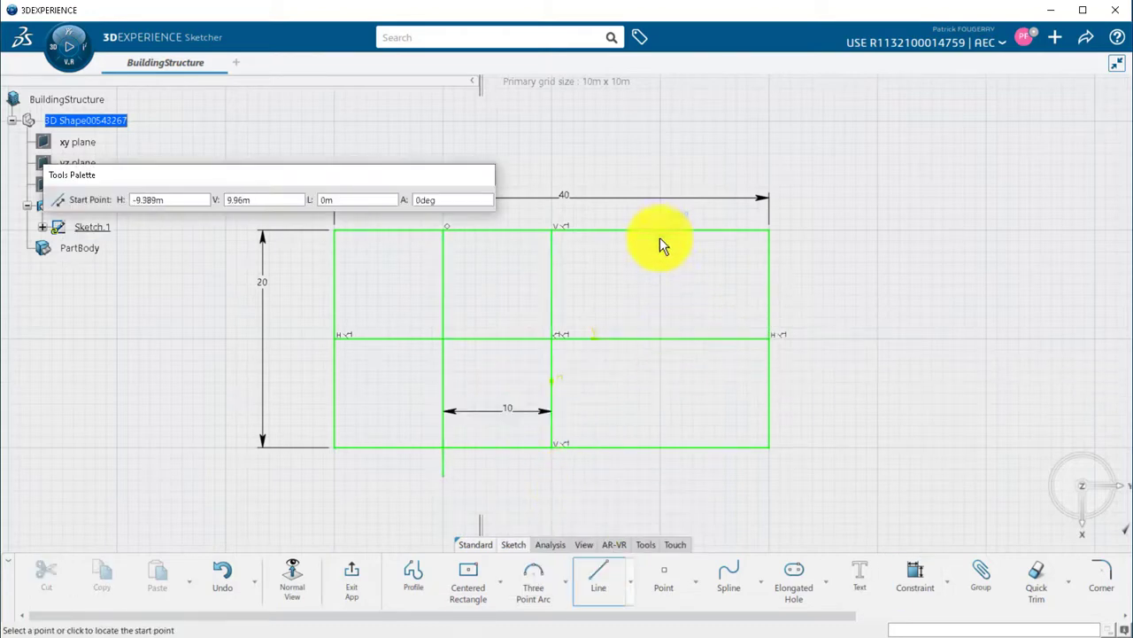
click(661, 231)
click(660, 475)
ctrl+click(551, 376)
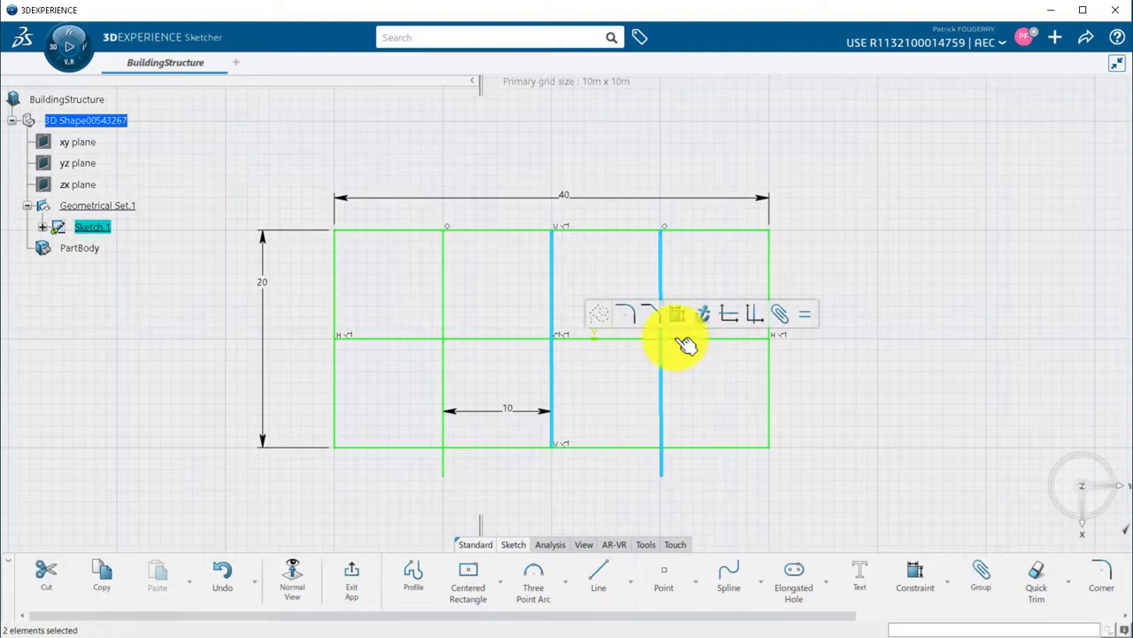
click(676, 314)
right_click(617, 382)
click(666, 433)
click(629, 406)
text(10)
key(Return)
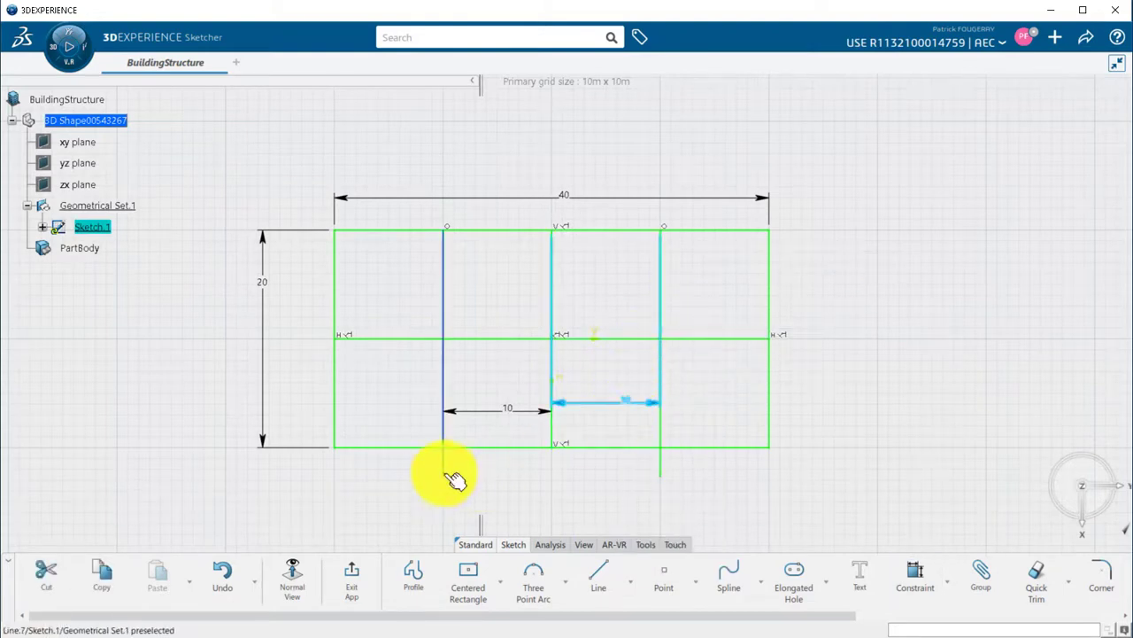
- Dimension the left inner line's extension beyond the rectangle's lower edge to 3 m
click(444, 473)
ctrl+click(468, 448)
click(505, 427)
click(427, 463)
text(0.5m)
key(Return)
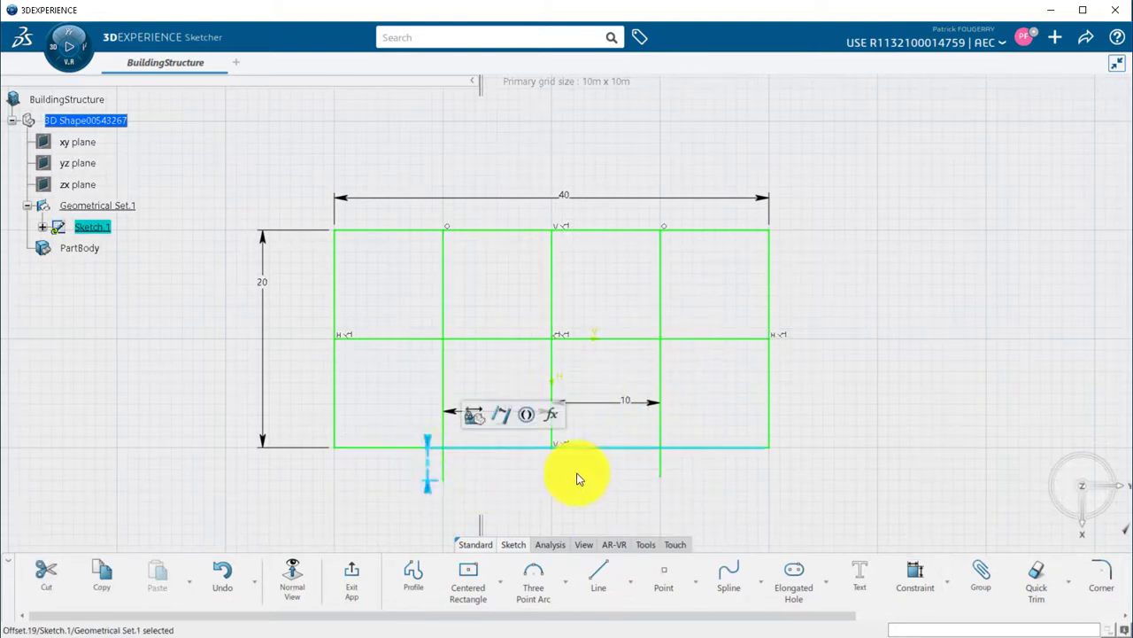
- Dimension the right inner line's extension beyond the rectangle's lower edge to 3 m
click(662, 475)
ctrl+click(683, 448)
click(801, 400)
click(684, 462)
text(3)
key(Return)
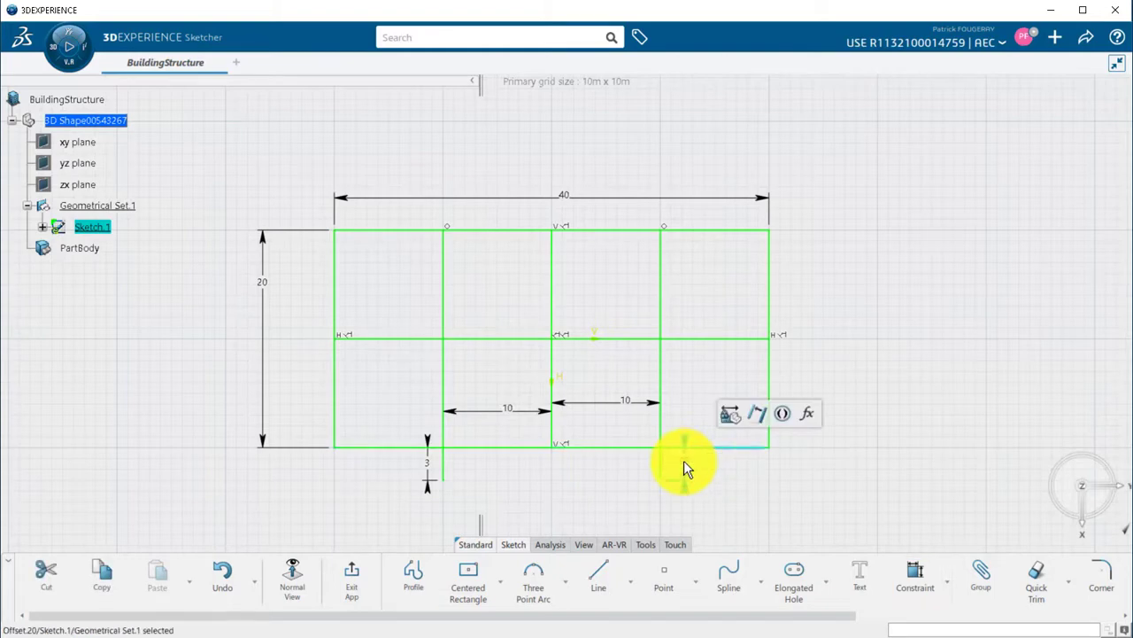
- Add a point below the rectangle's lower edge and constrain it coincident with the vertical center line
click(655, 574)
click(553, 505)
ctrl+click(552, 390)
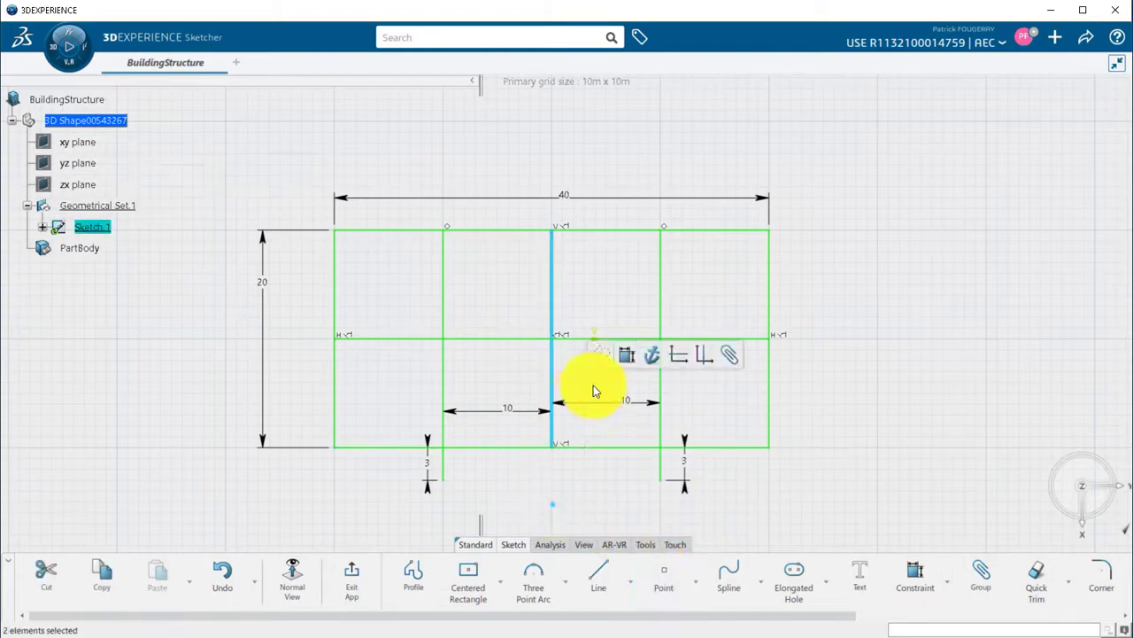
click(626, 355)
right_click(586, 480)
click(637, 561)
- Dimension the point 5 m below the rectangle's lower edge
click(553, 504)
ctrl+click(582, 448)
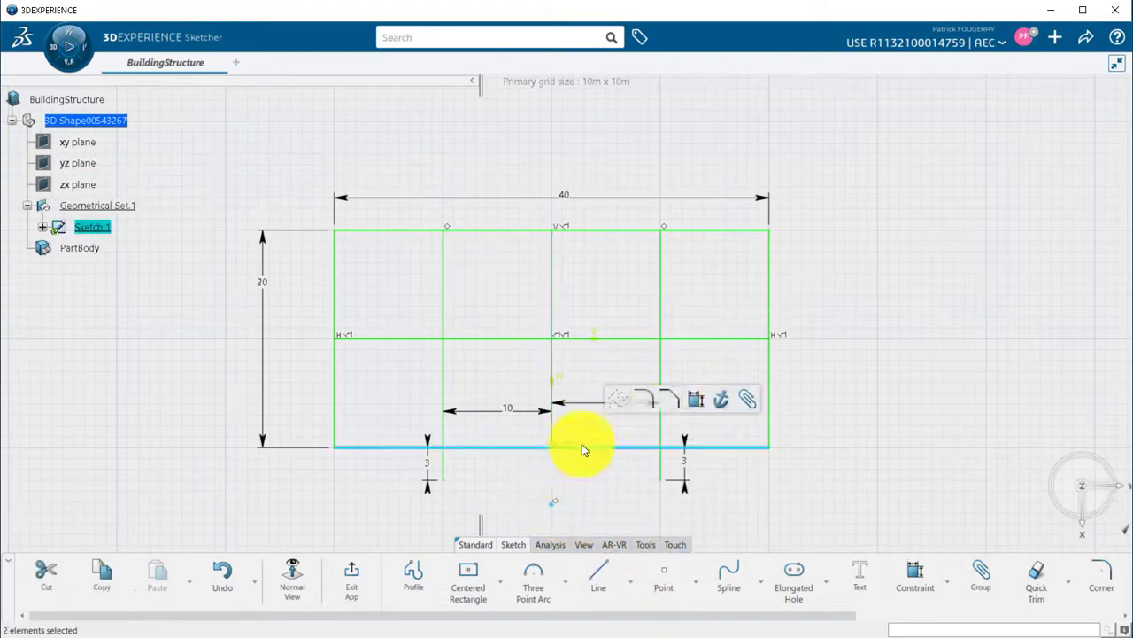
click(696, 398)
click(549, 476)
click(575, 499)
- Draw a three-point arc from the left extension's end through the point to the right extension's end, and exit the sketch
click(566, 581)
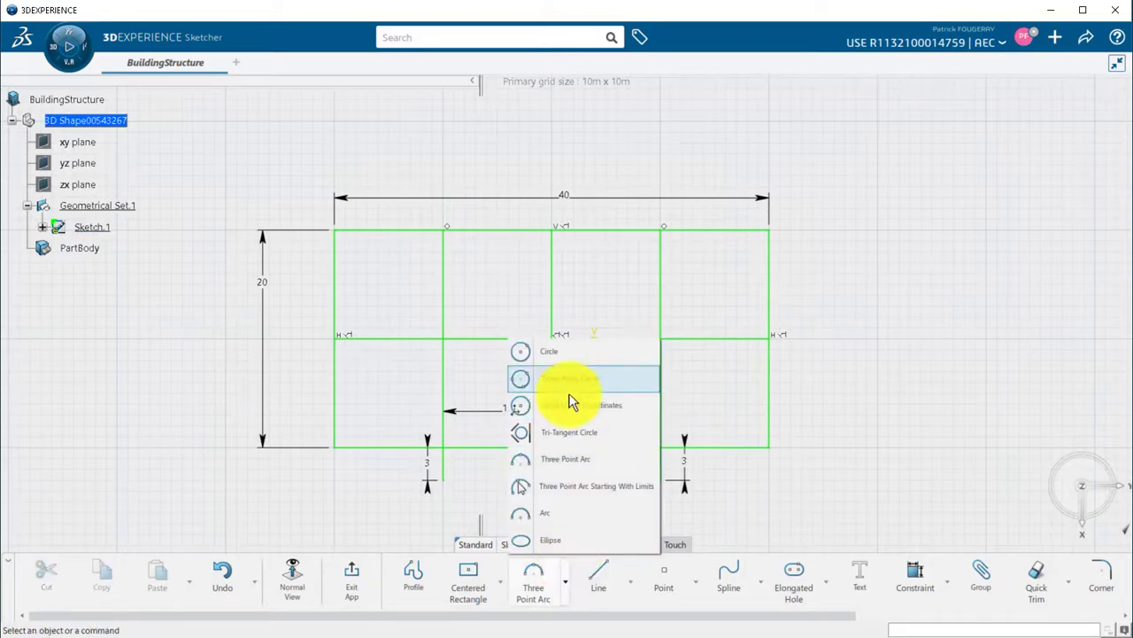
click(565, 459)
click(443, 480)
click(553, 498)
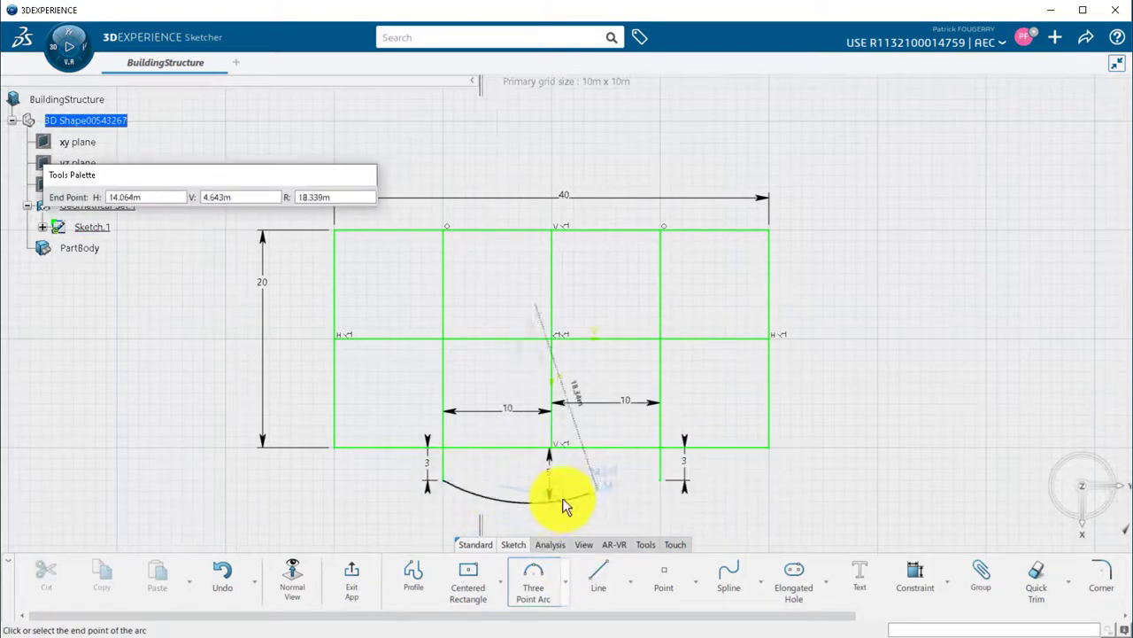
click(672, 485)
click(746, 487)
middle_drag(747, 488, 747, 425)
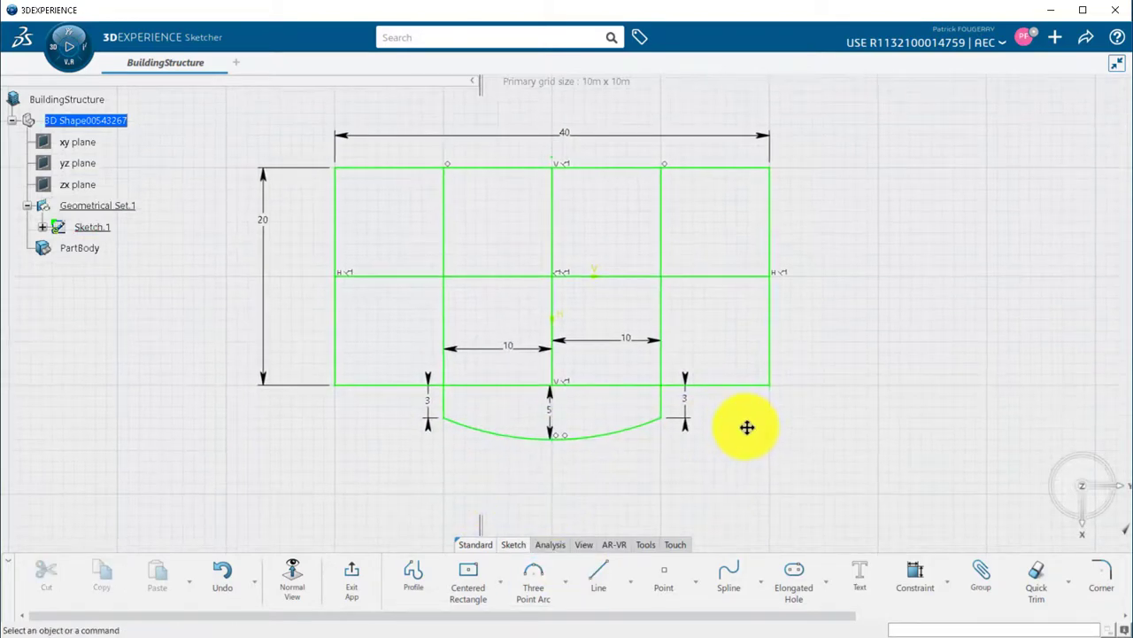
click(350, 576)
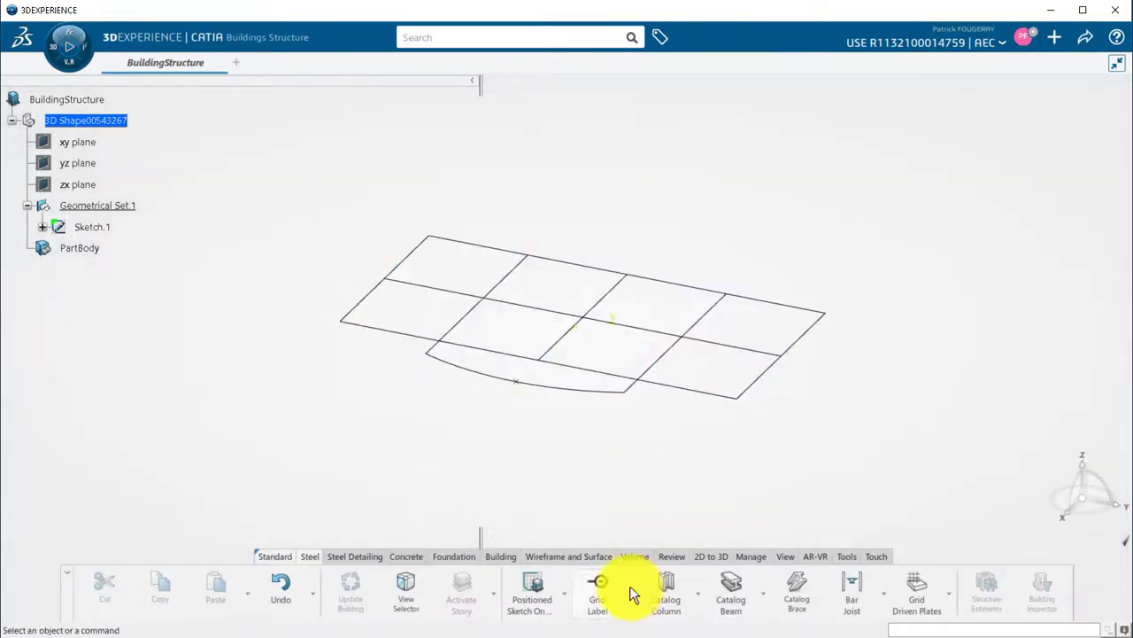
- Create a building grid with 3 stories using Sketch.1 as the profile
click(630, 587)
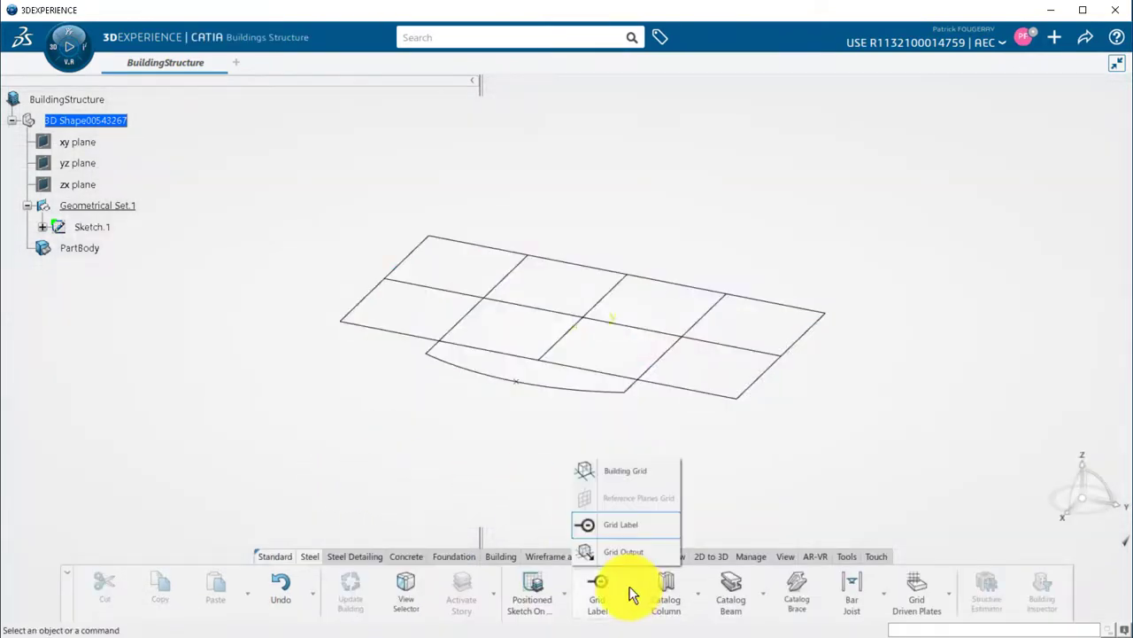
click(624, 472)
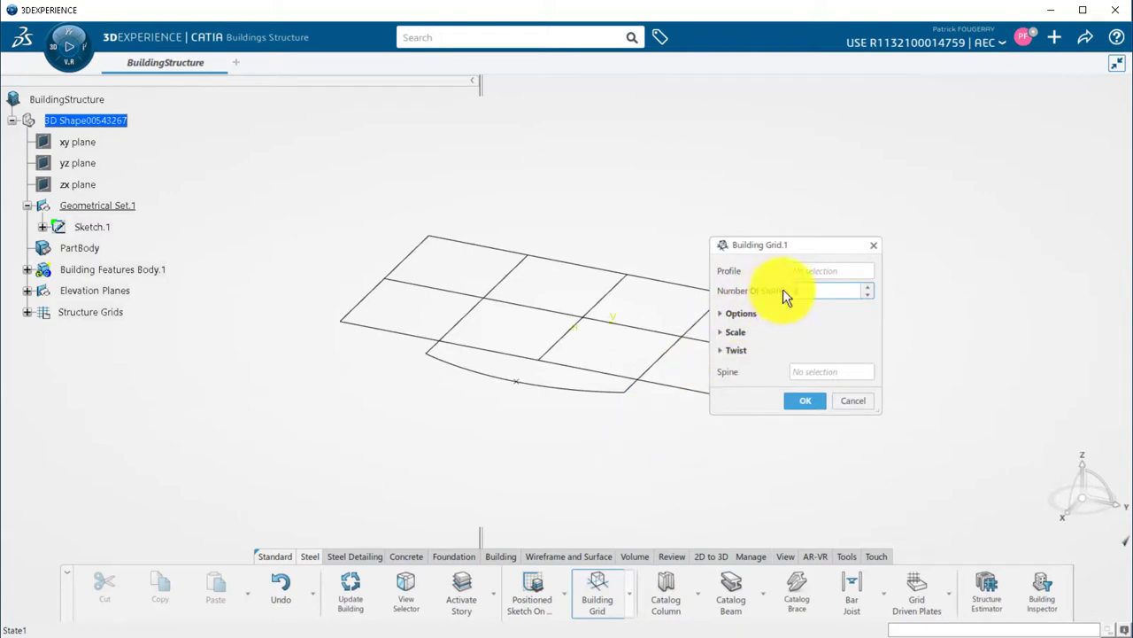
text(3)
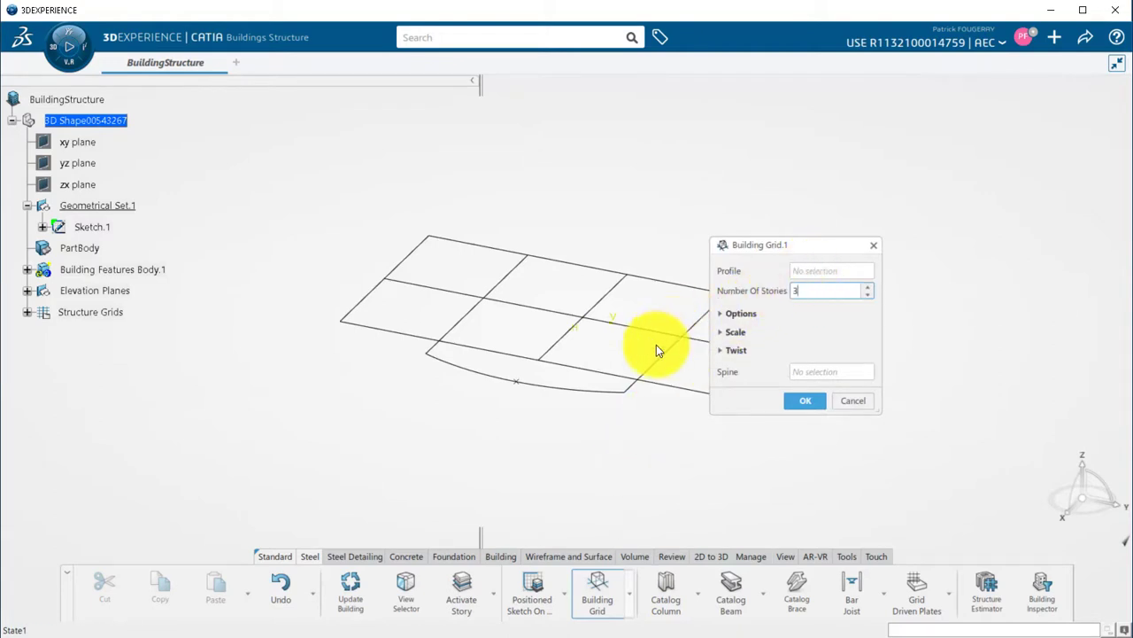
click(671, 359)
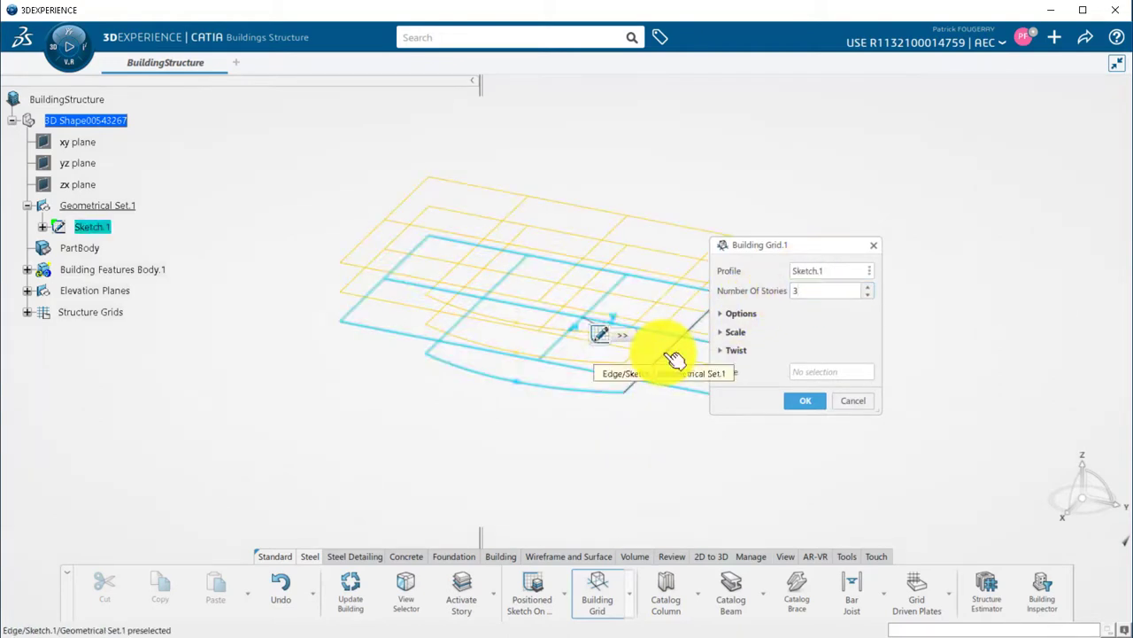
- Review the Options, Scale and Twist settings of the building grid
click(723, 313)
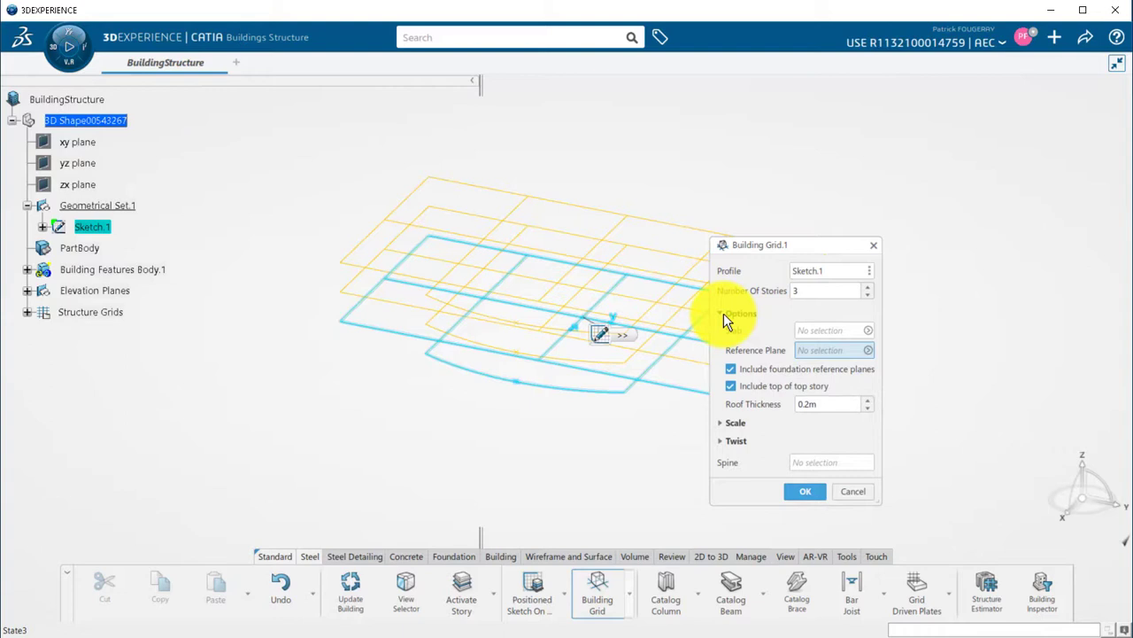
click(724, 313)
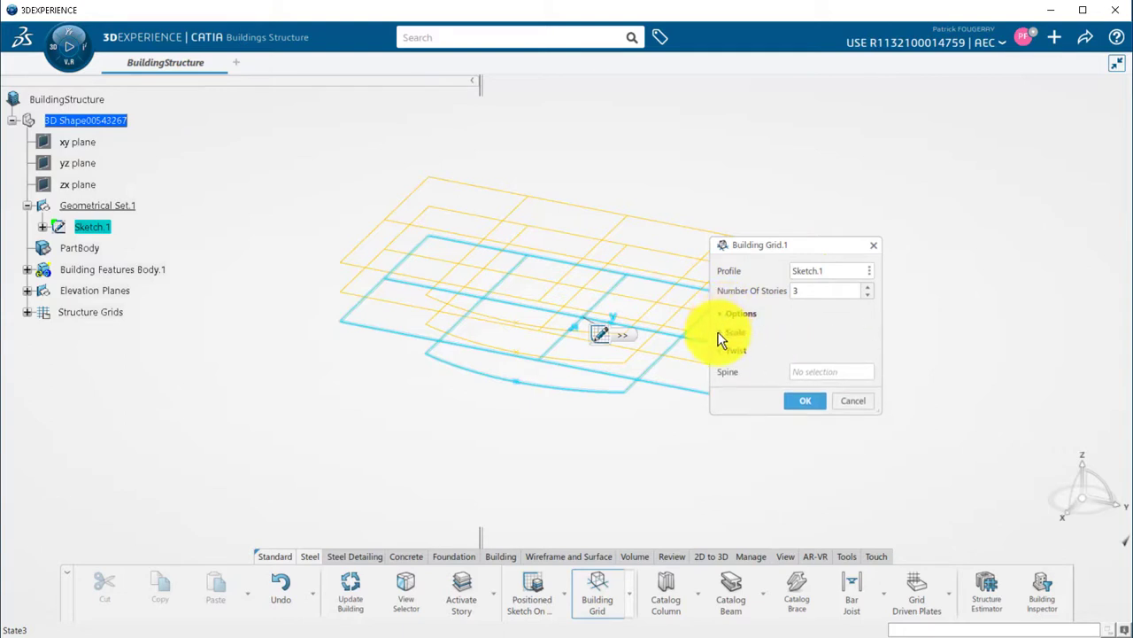
click(722, 335)
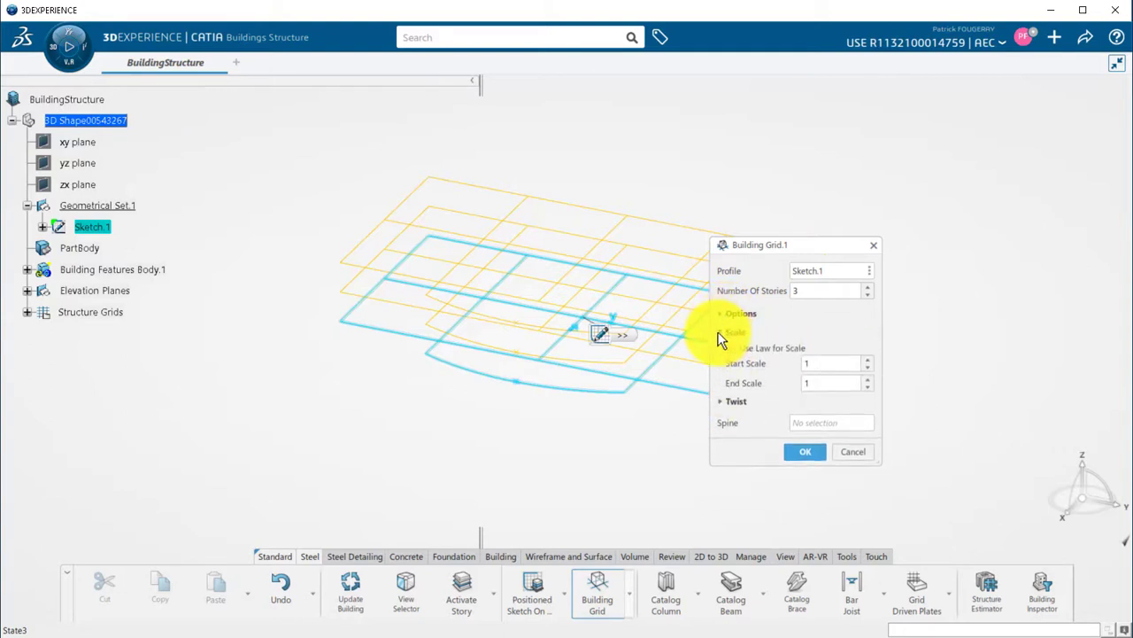
click(722, 334)
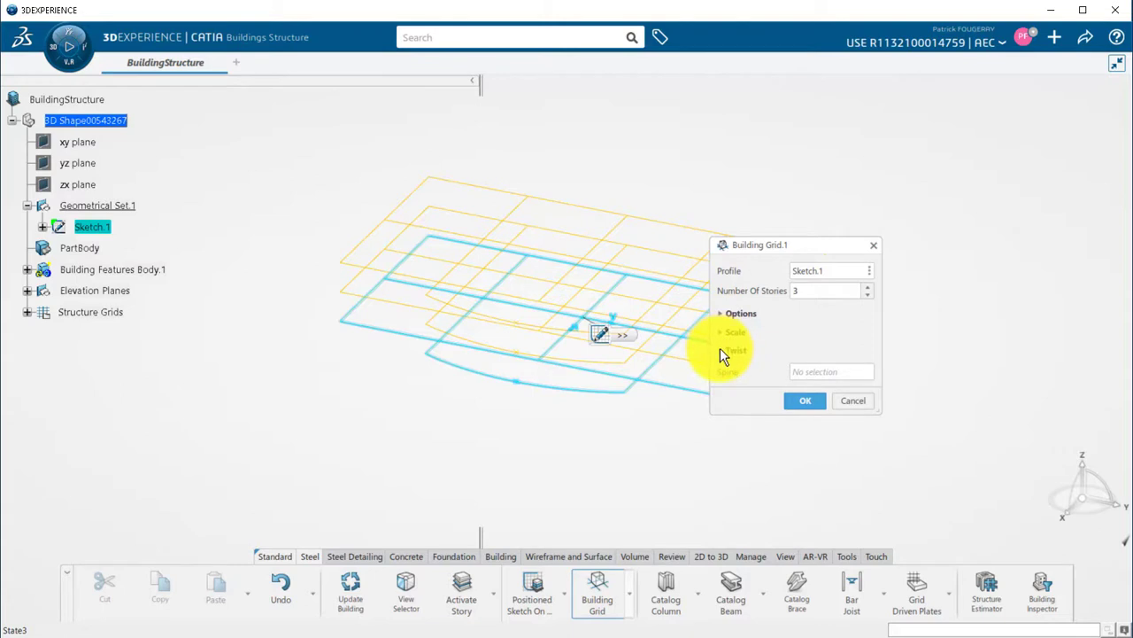
click(720, 350)
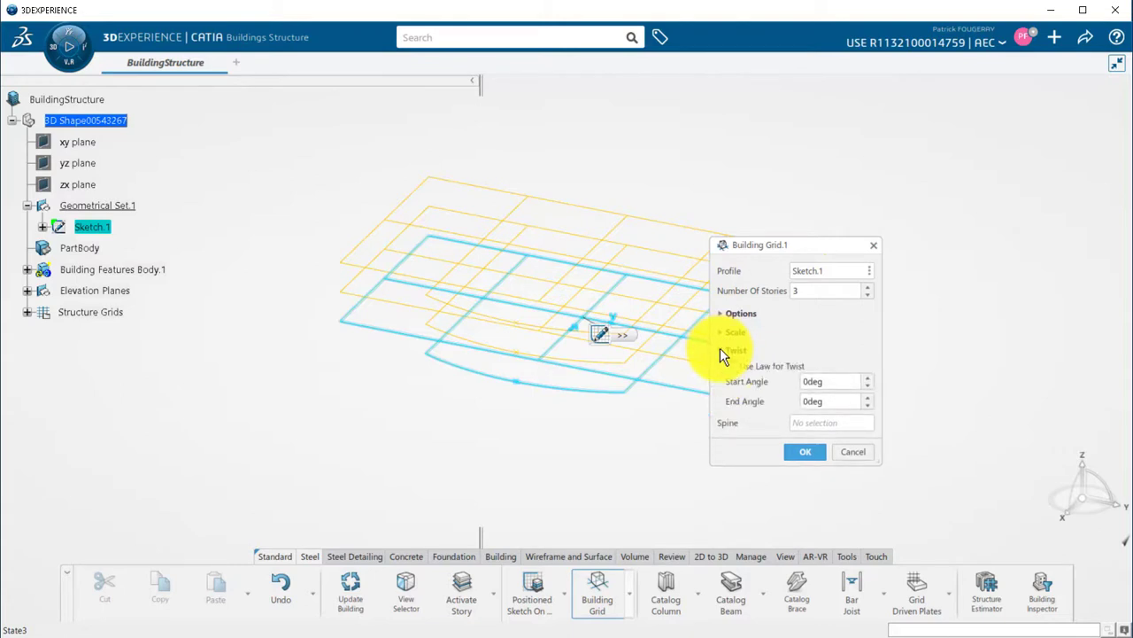
click(720, 351)
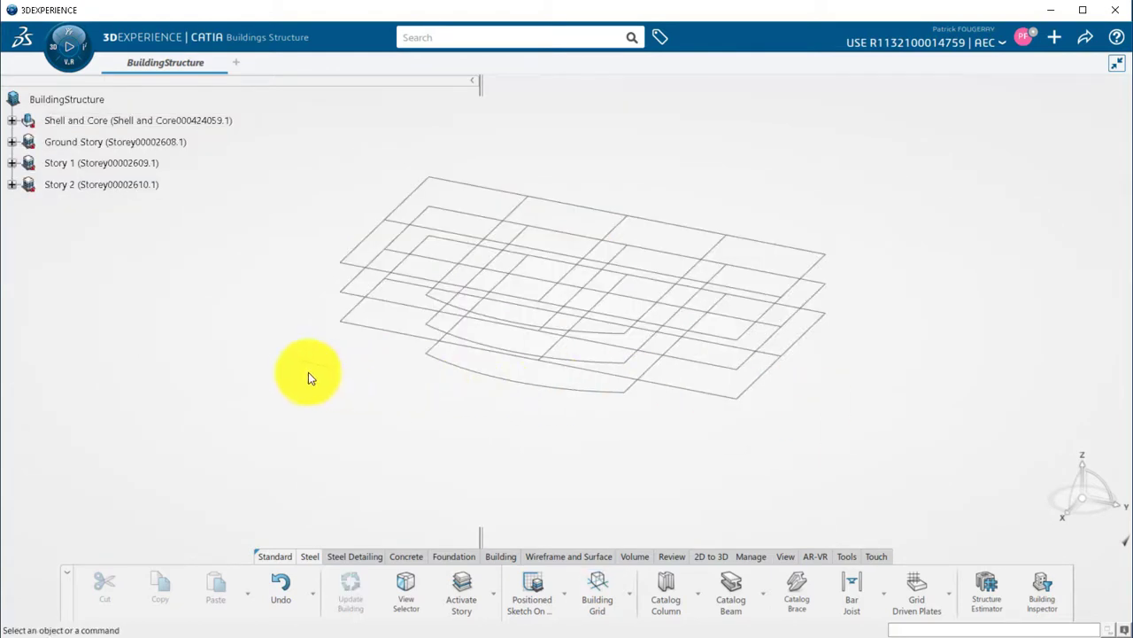
- Locate the Ground Story, Story 1 and Story 2 in the building's structure tree
click(95, 144)
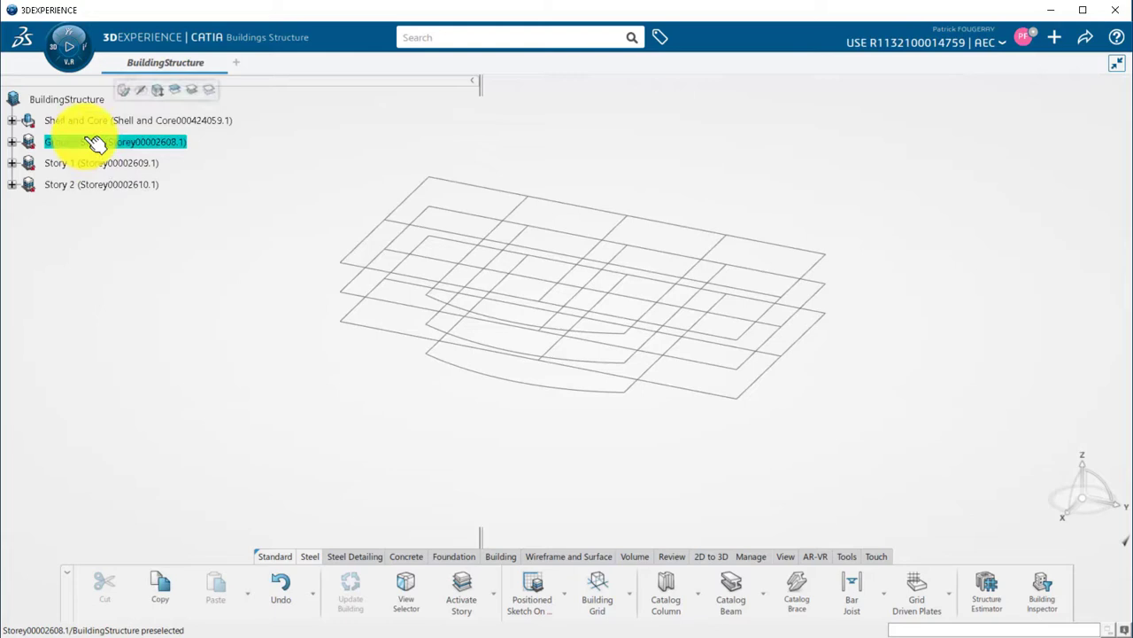
click(101, 167)
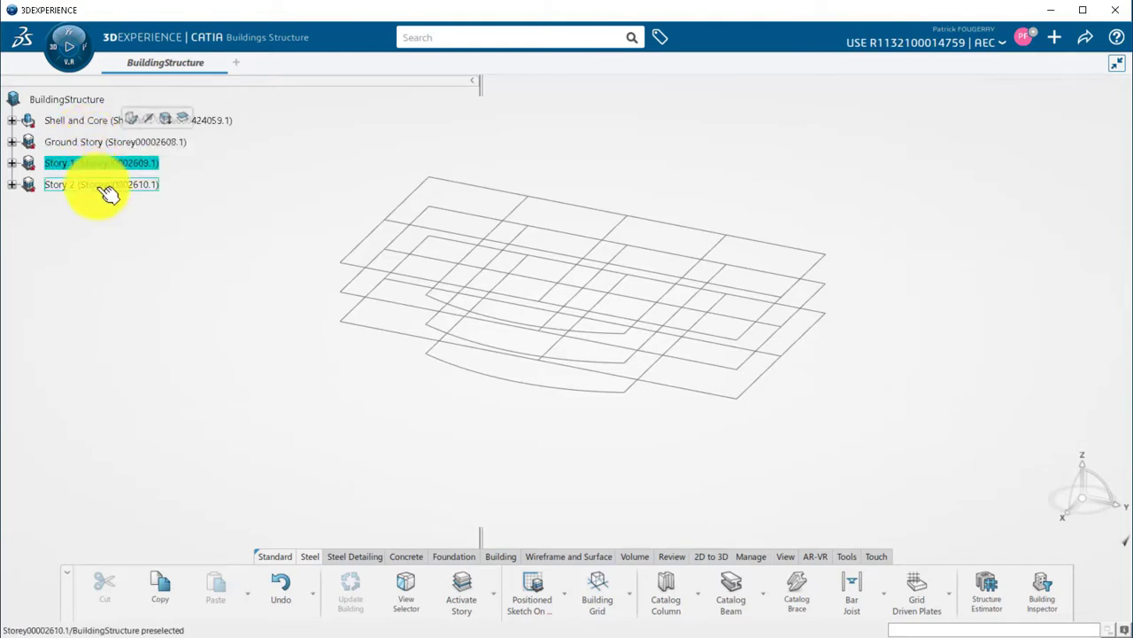
click(107, 185)
click(260, 341)
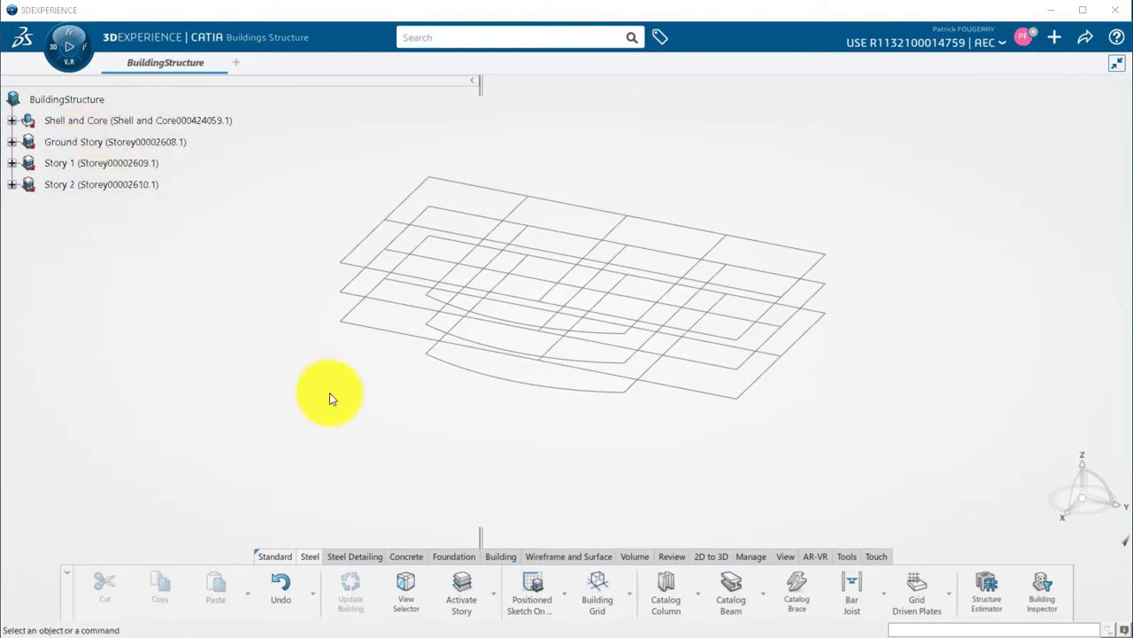
- Start a structure grid label on the front lengthwise line of the lowest grid level and set its label to A
middle_drag(348, 379, 455, 420)
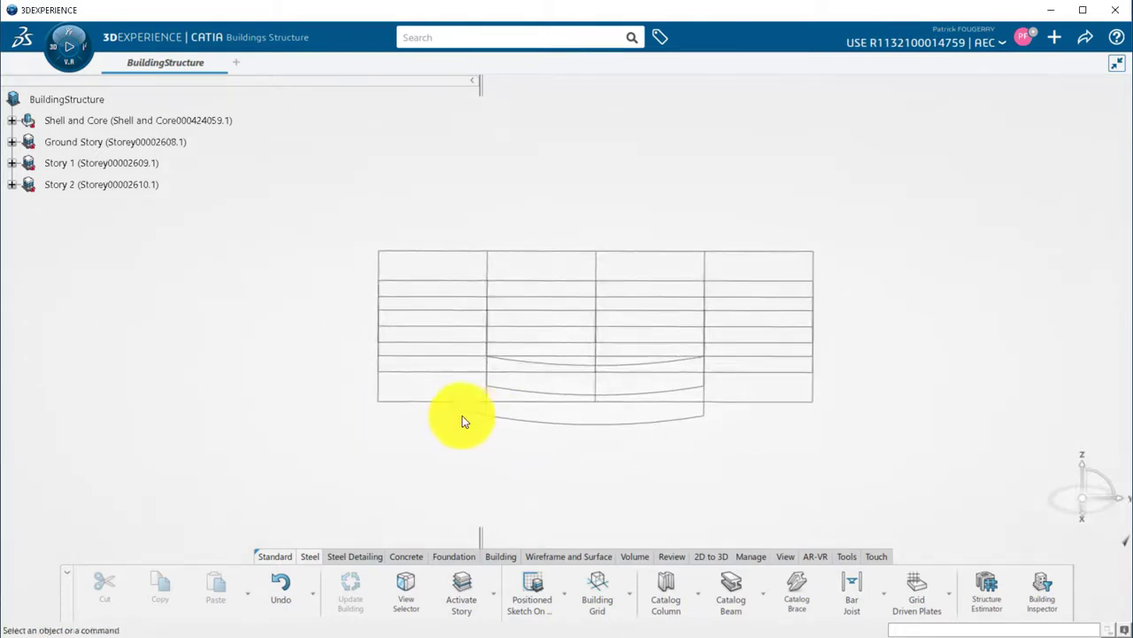
click(414, 402)
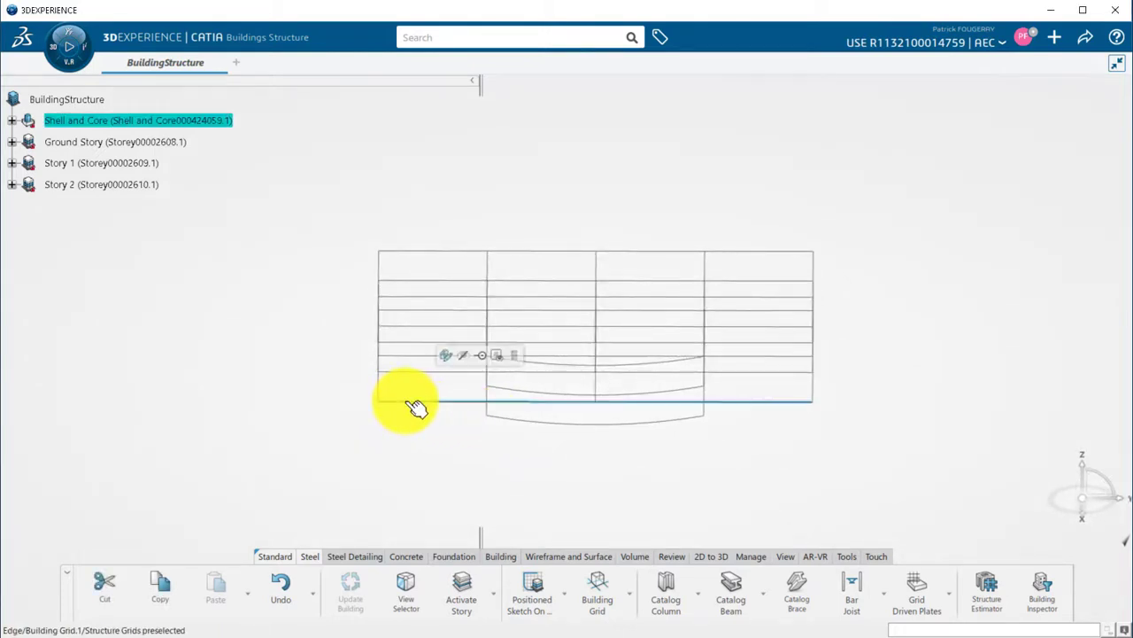
click(482, 360)
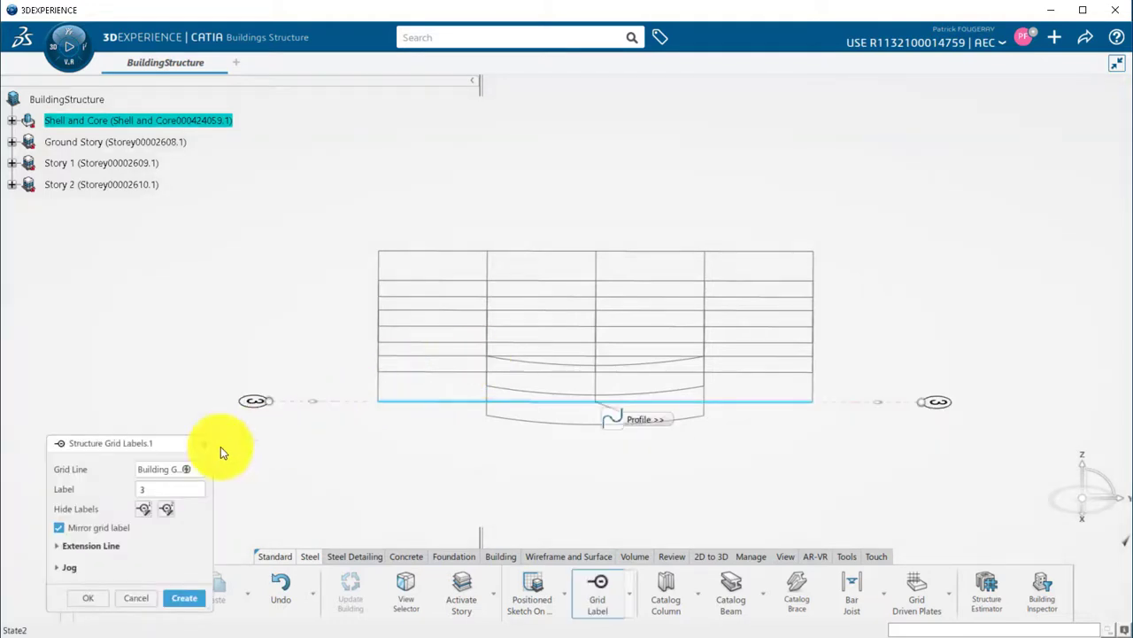
double_click(149, 489)
key(BackSpace)
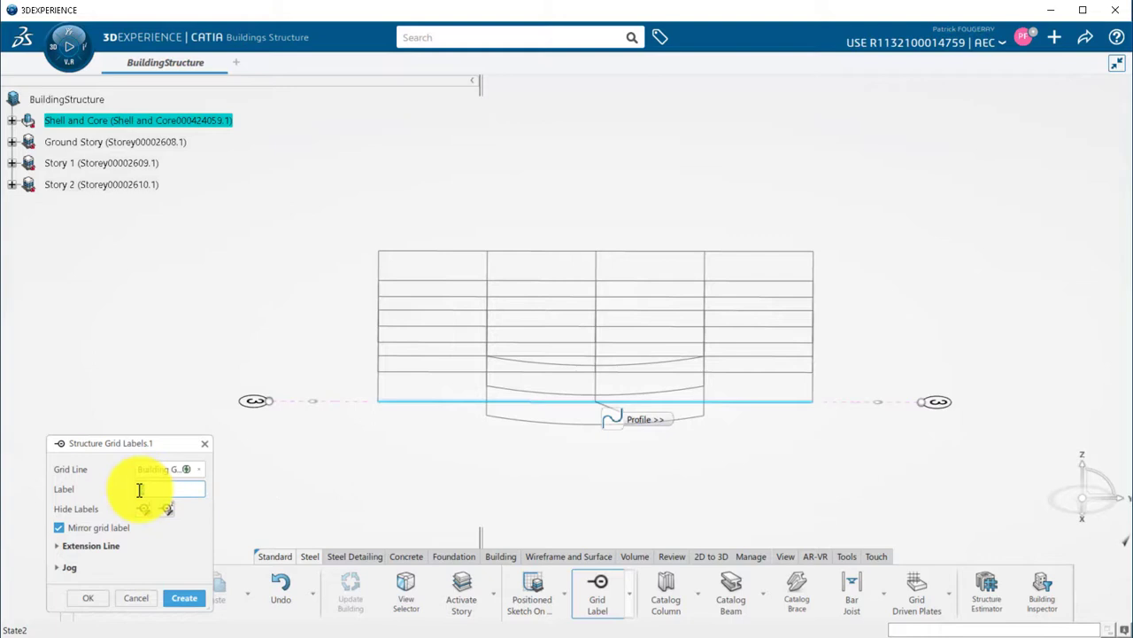
text(A)
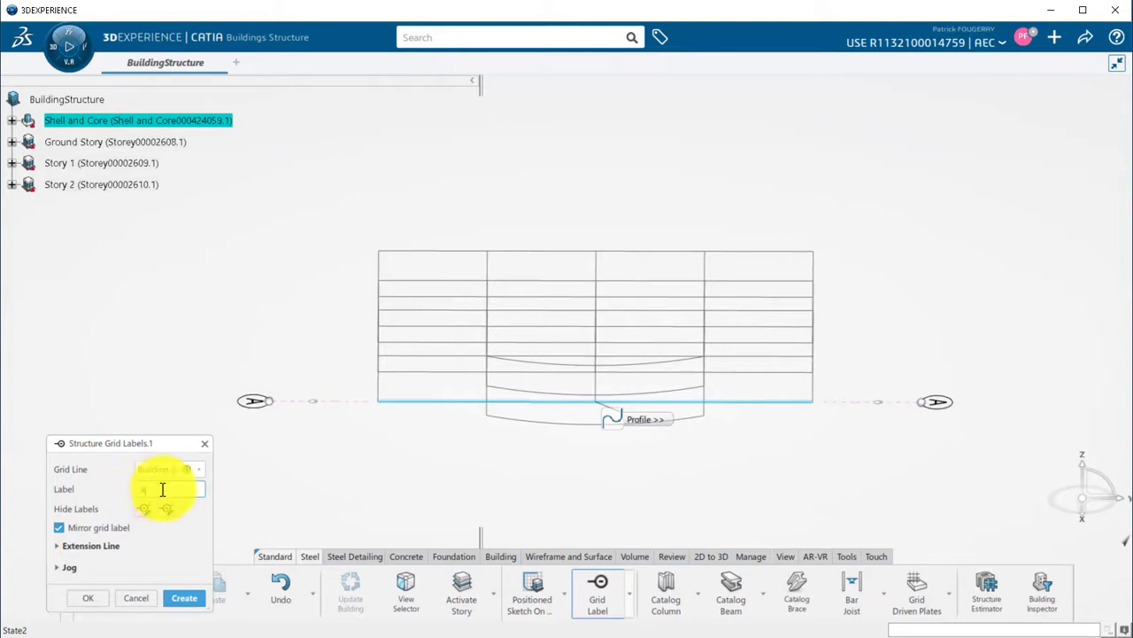
- Set label A's text rotation to 90deg and its jog start to 1m
click(61, 545)
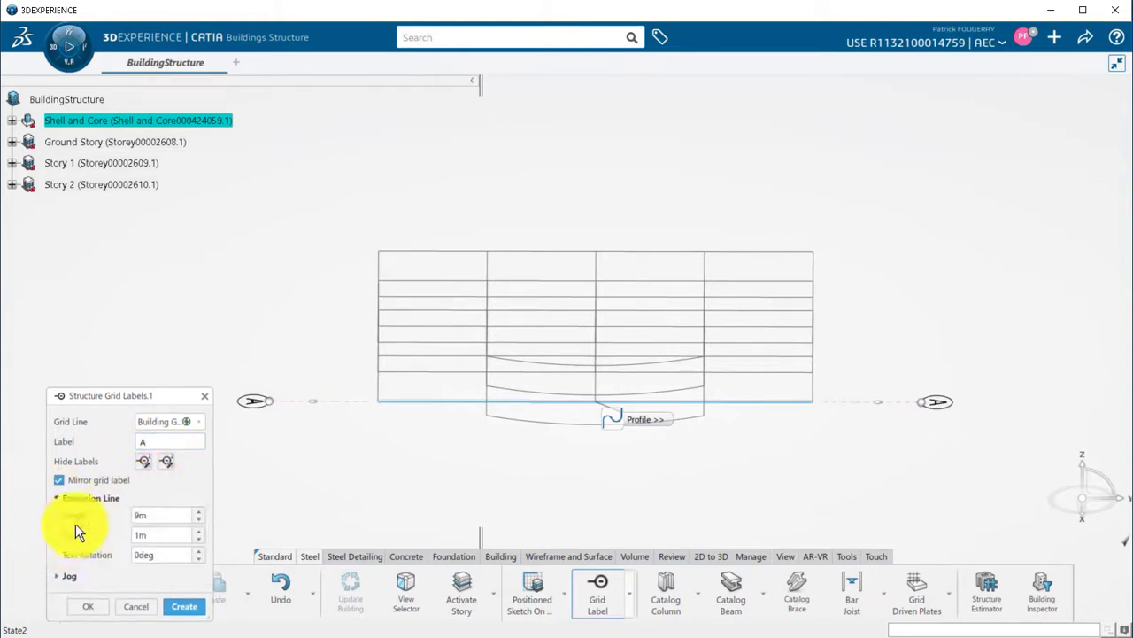
click(121, 577)
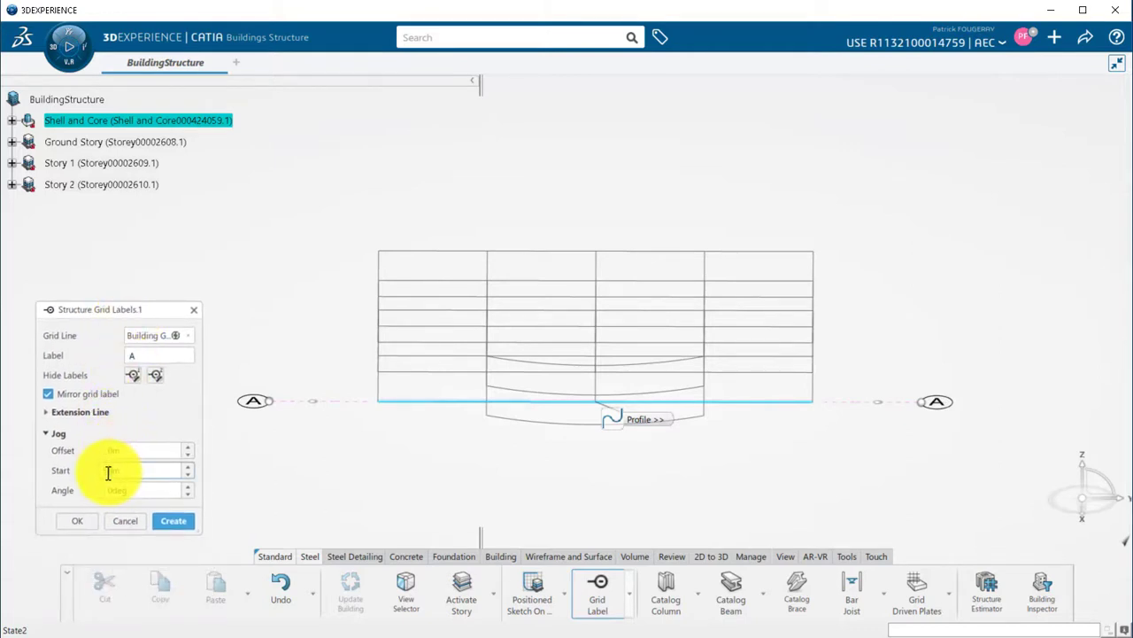
drag(108, 473, 174, 463)
text(1m)
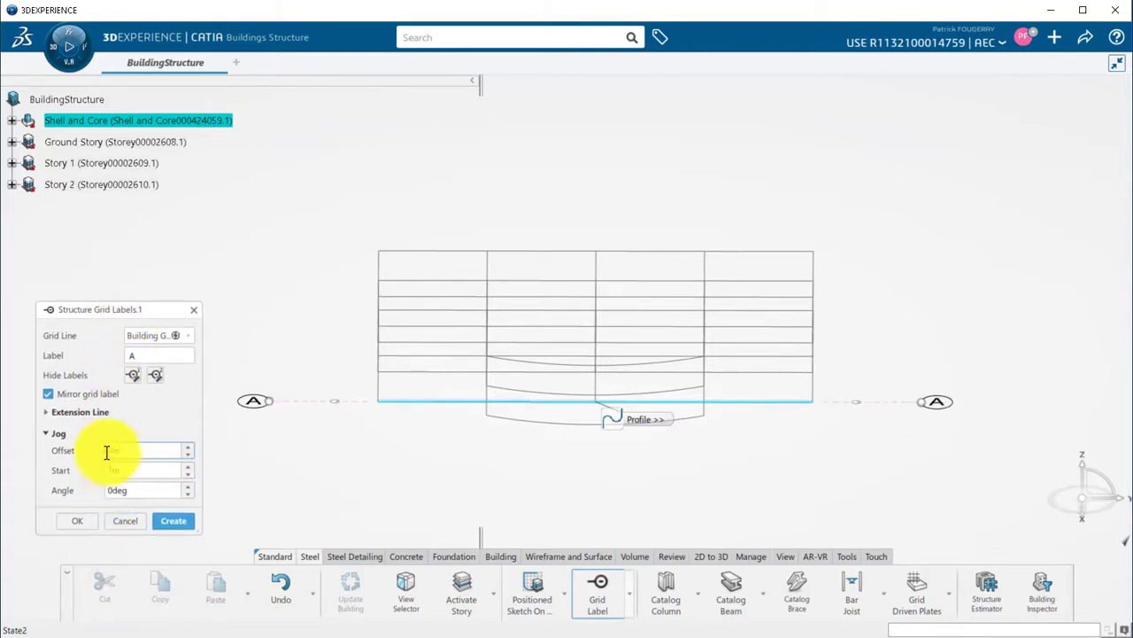
text(1)
click(125, 470)
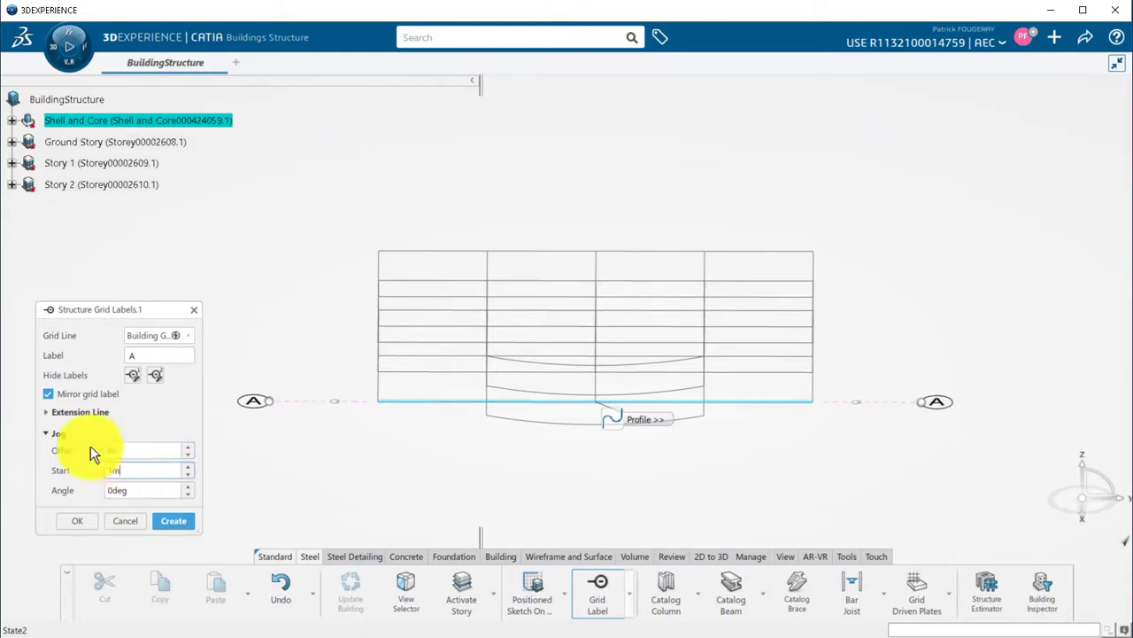
- Keep label A's extension line at a 9m length with a 1m gap, and create the mirrored grid label
click(47, 413)
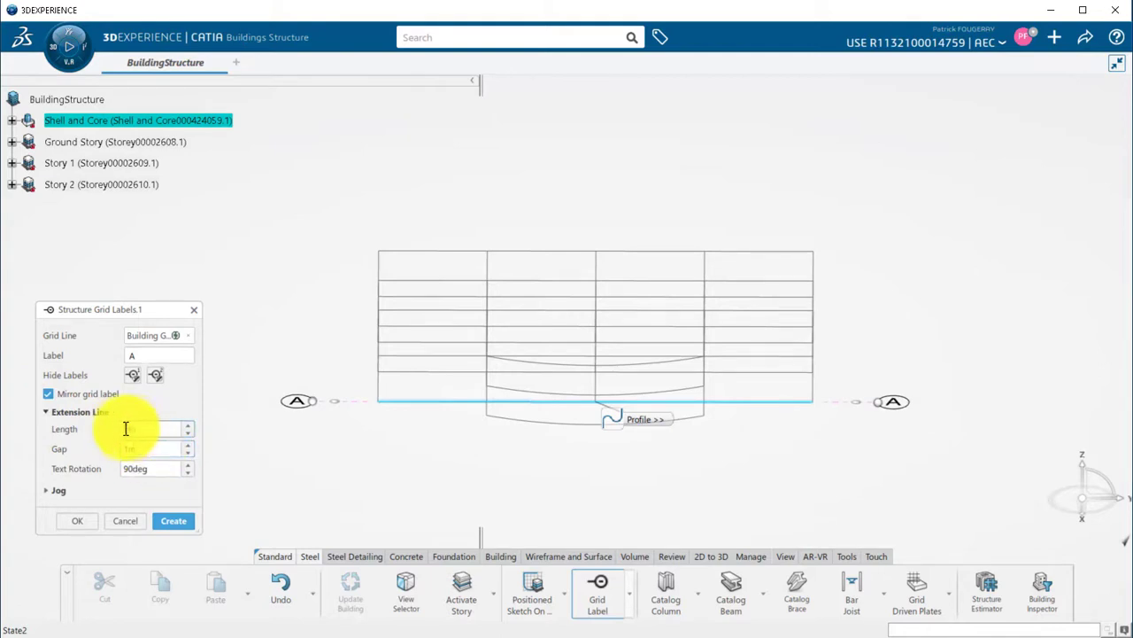
click(157, 450)
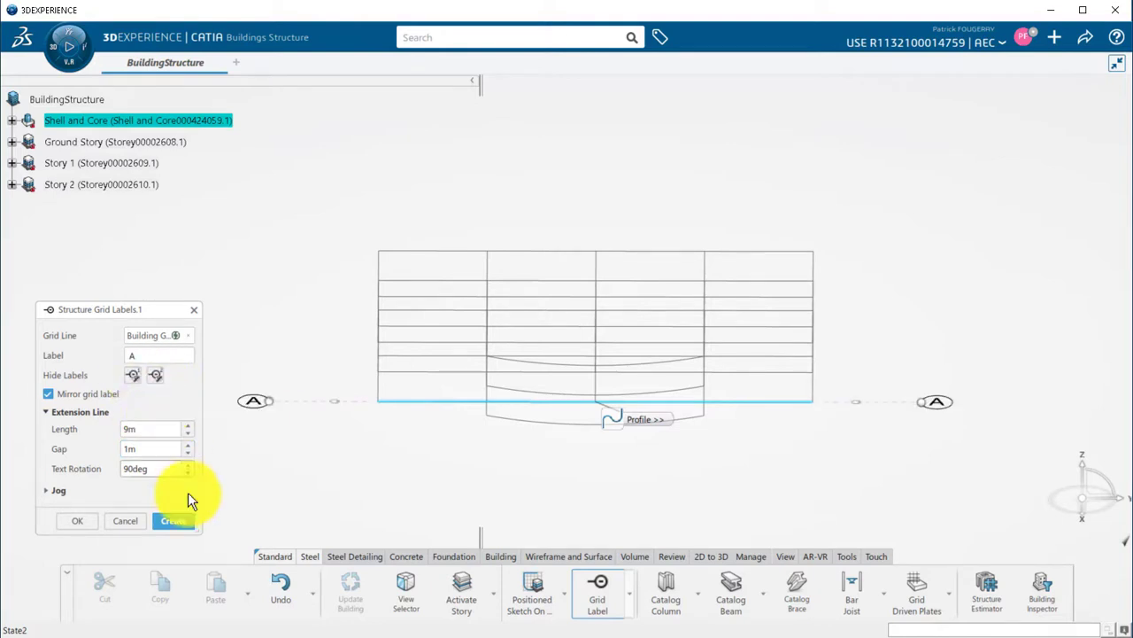
click(176, 521)
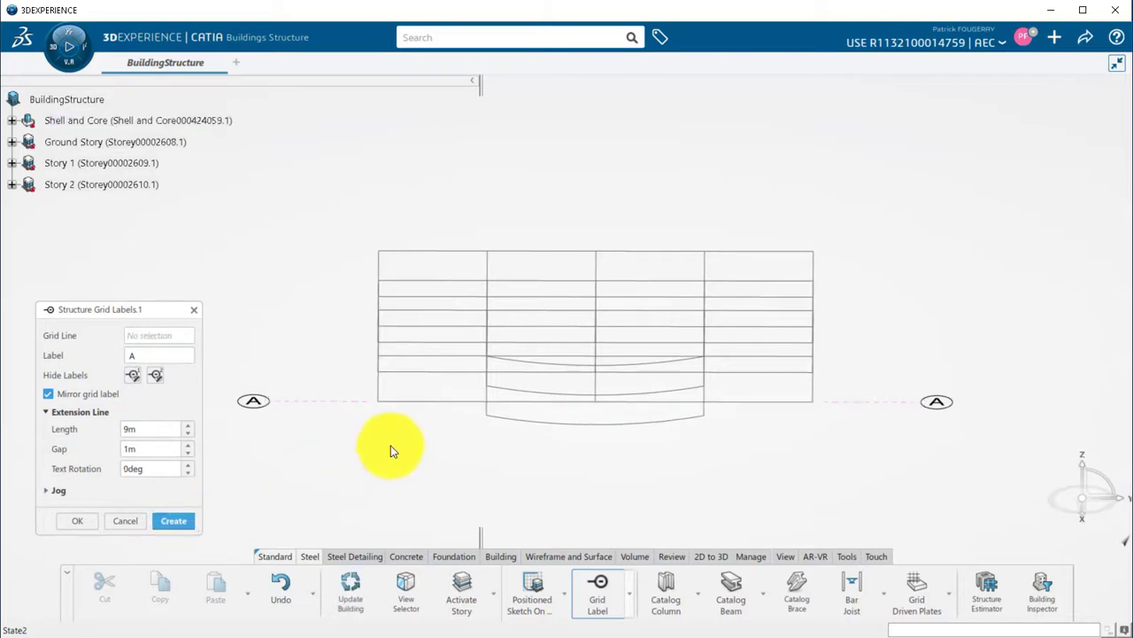
- Create grid labels B and C on the middle and rear lengthwise lines of the lowest grid level
middle_drag(387, 451, 413, 489)
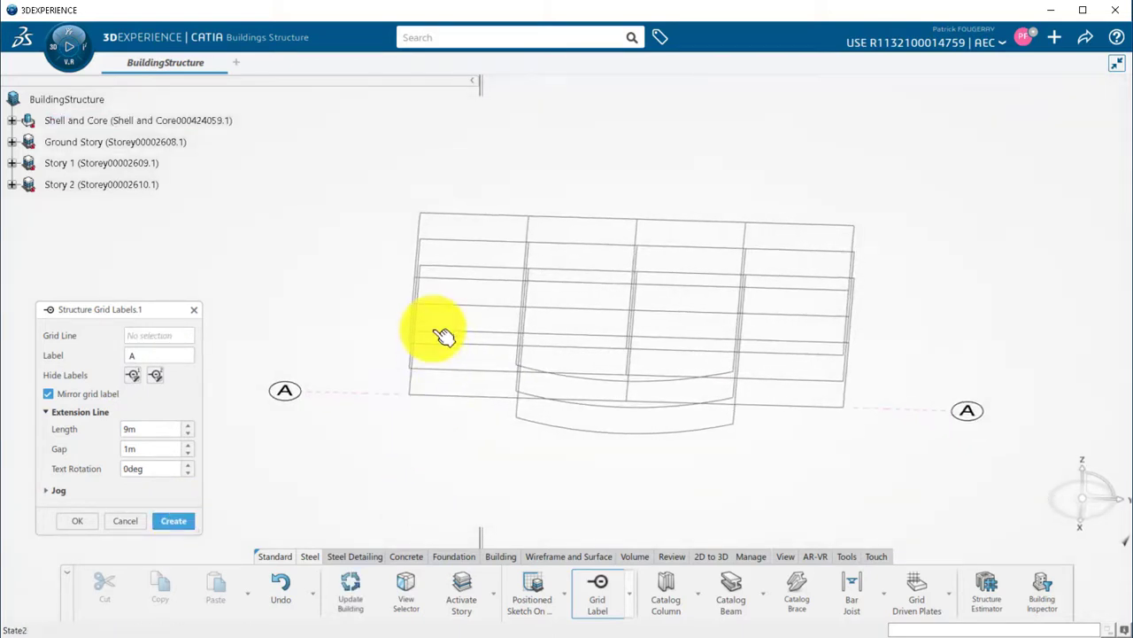
click(450, 337)
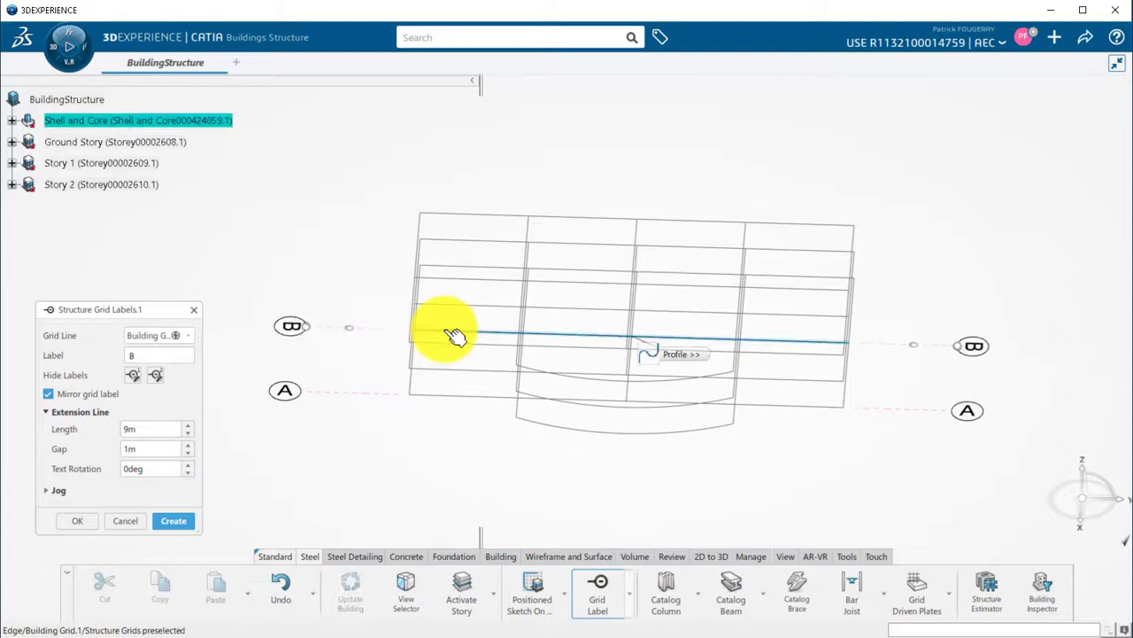
click(168, 520)
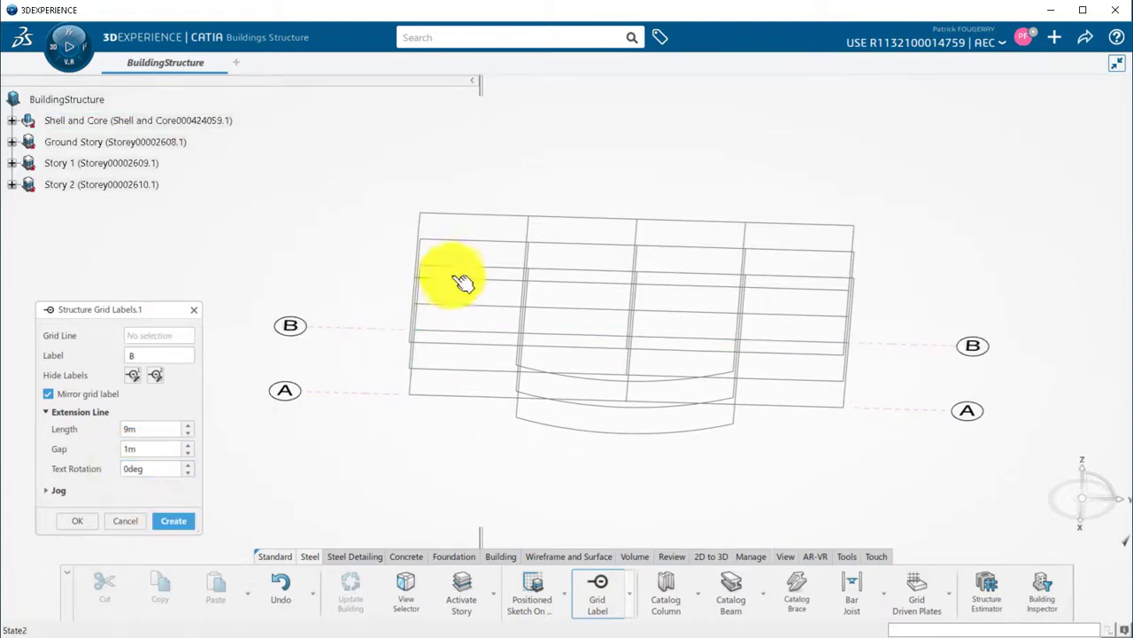
click(460, 270)
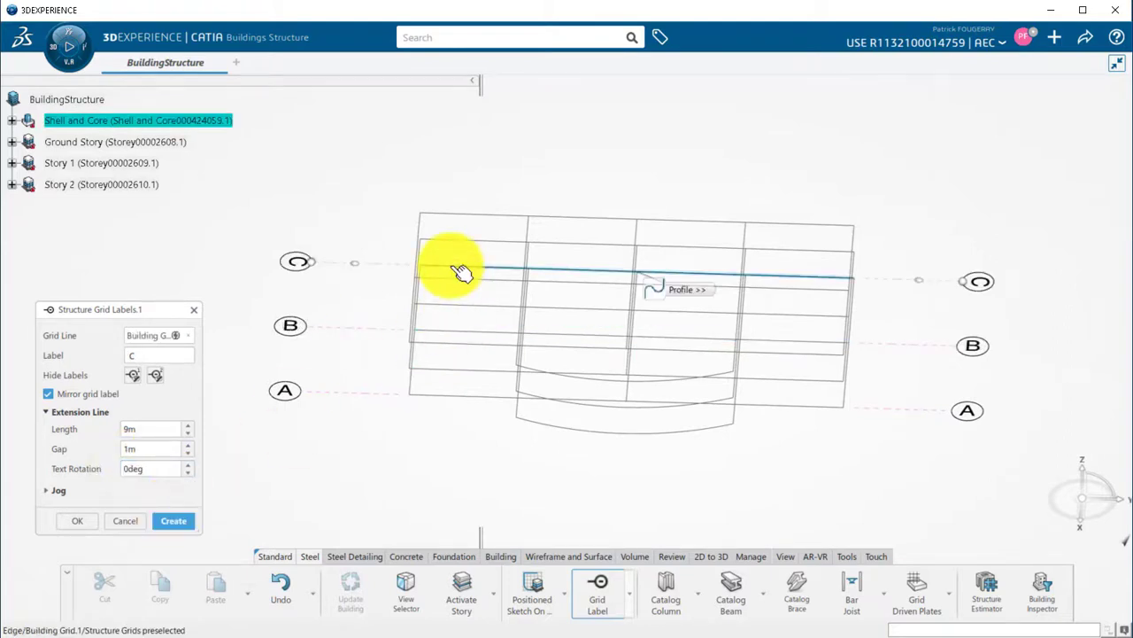
click(169, 520)
- Create grid label 1 on the first crosswise line, at the A-B-C grid's left end
middle_drag(448, 458, 443, 413)
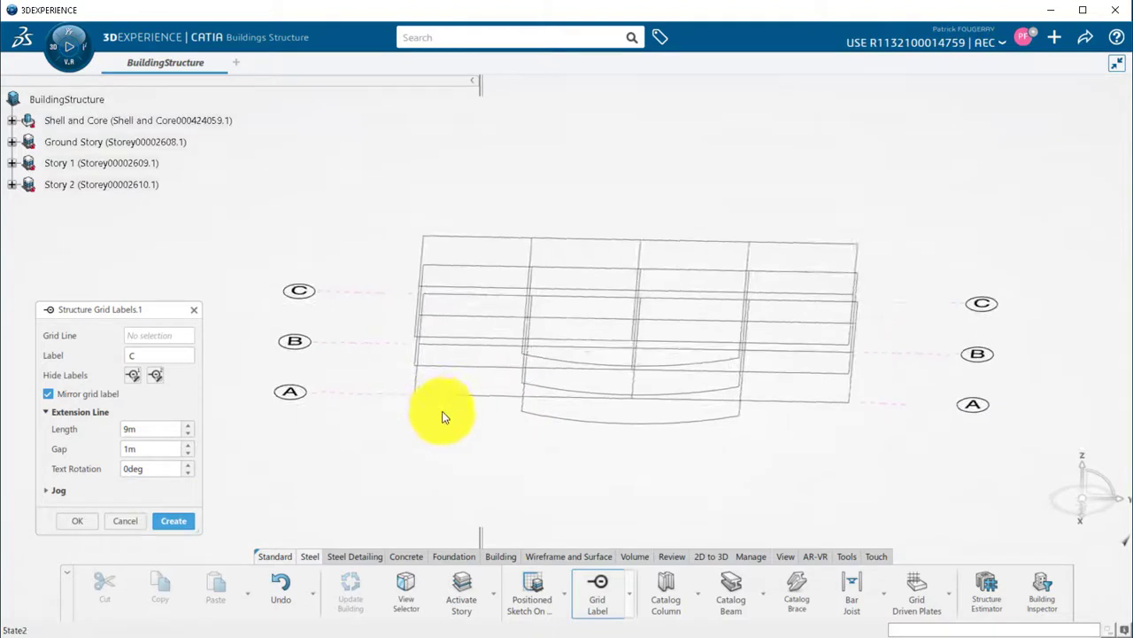
click(426, 386)
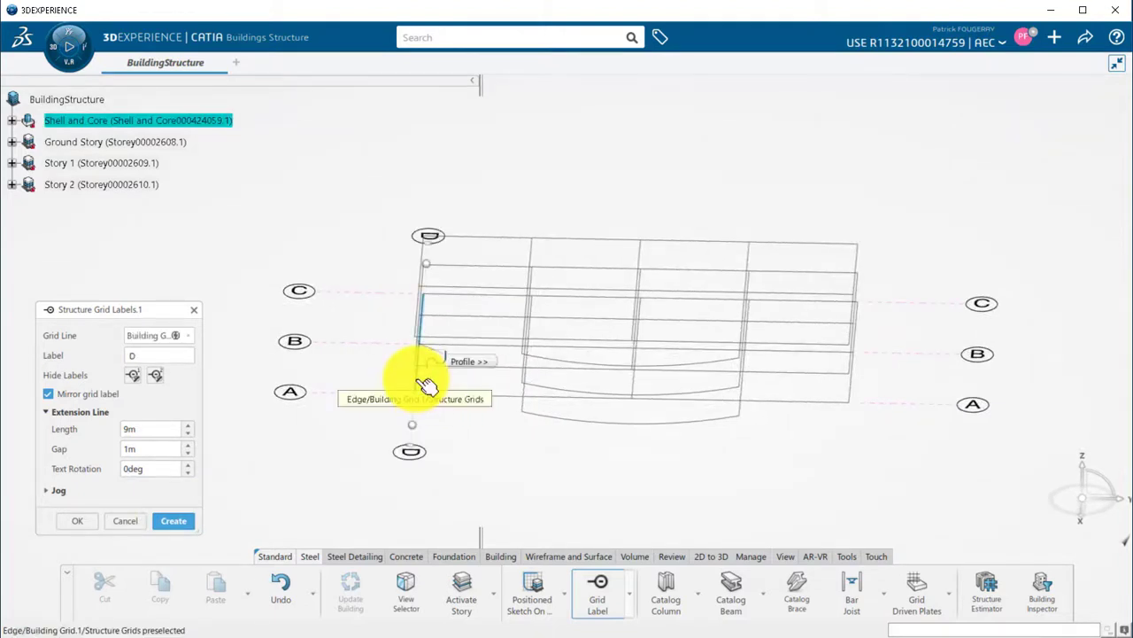
double_click(177, 355)
text(1)
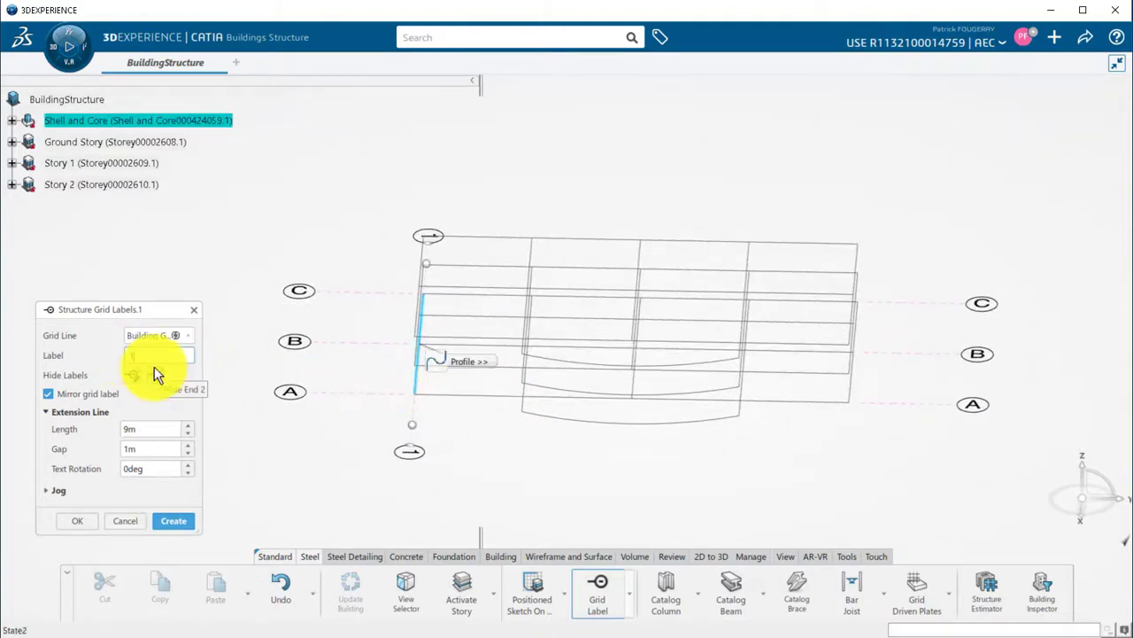
click(179, 518)
- Create grid labels 2, 3, 4 and 5 on the remaining crosswise grid lines in order and finish labelling
middle_drag(431, 480, 531, 392)
click(531, 392)
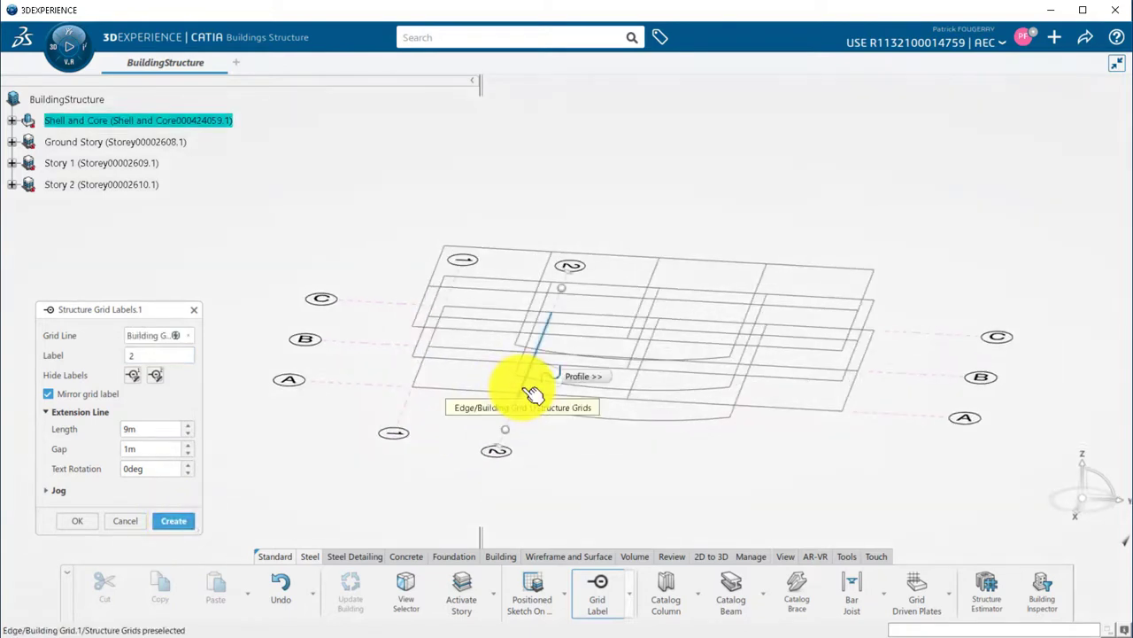
click(175, 520)
click(631, 390)
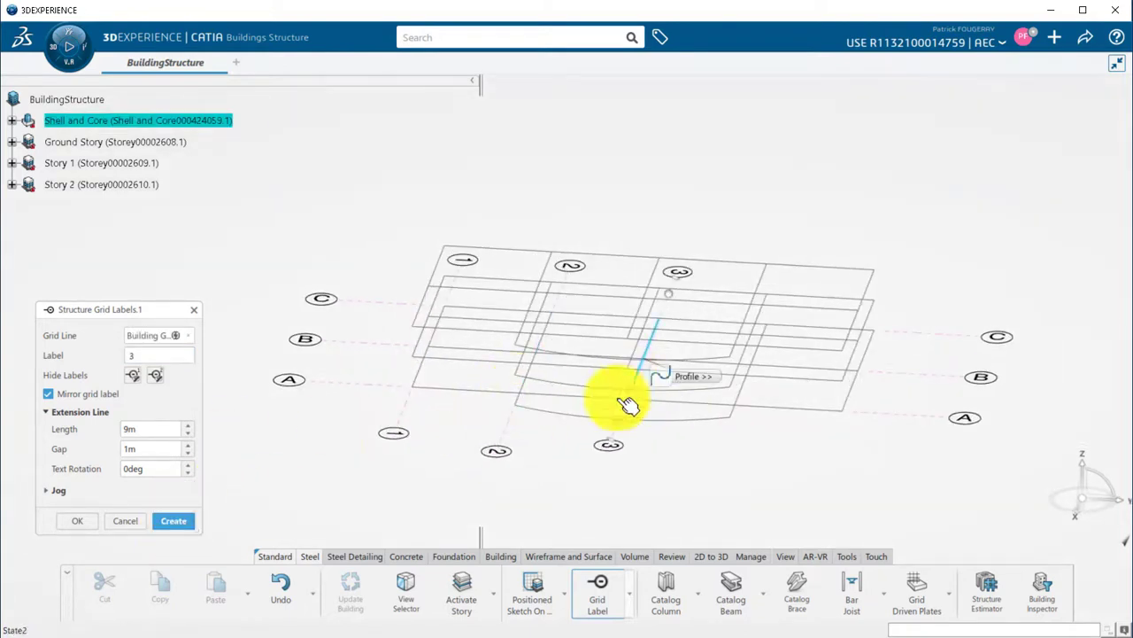
click(160, 519)
click(734, 392)
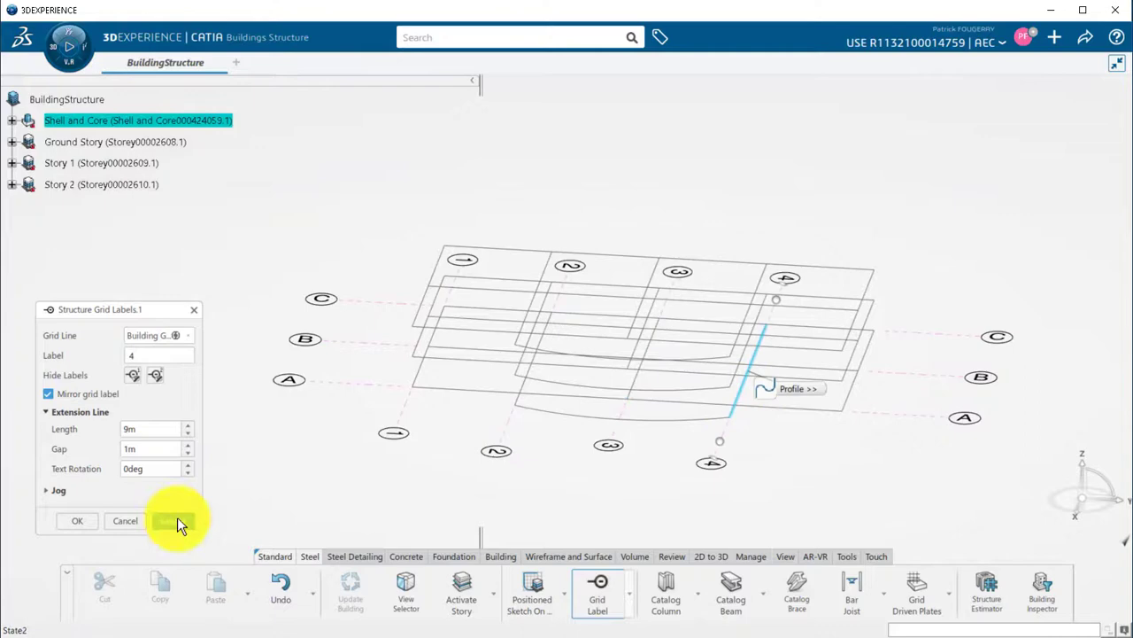
click(166, 520)
click(855, 408)
click(157, 522)
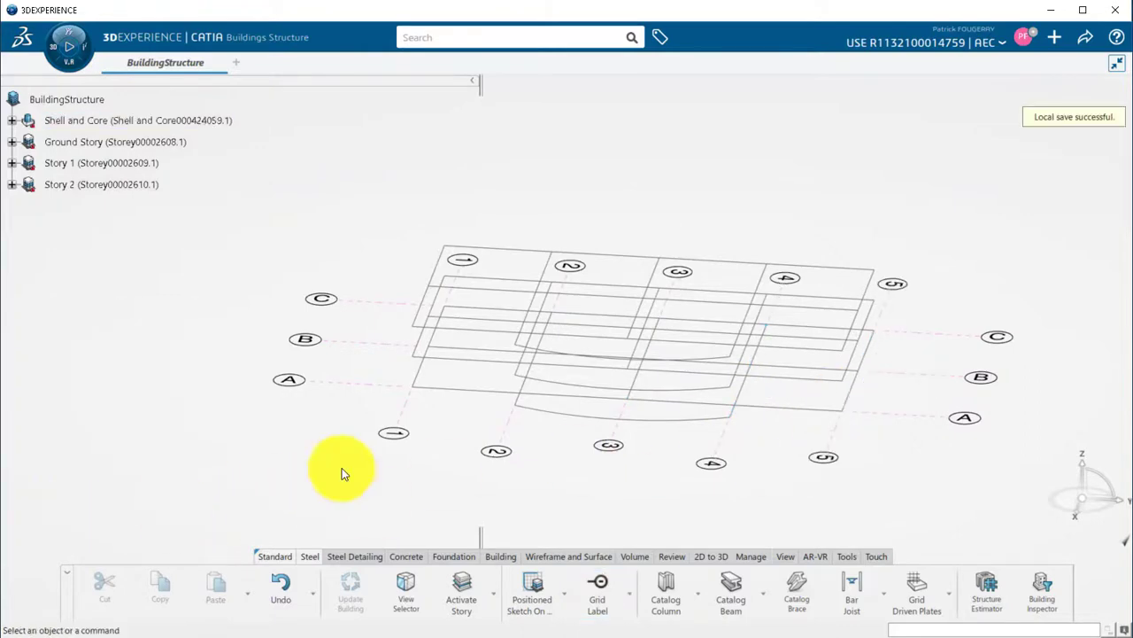
- Start a Catalog Column, check the profile source option, and return the source to the catalog
middle_drag(344, 471, 461, 469)
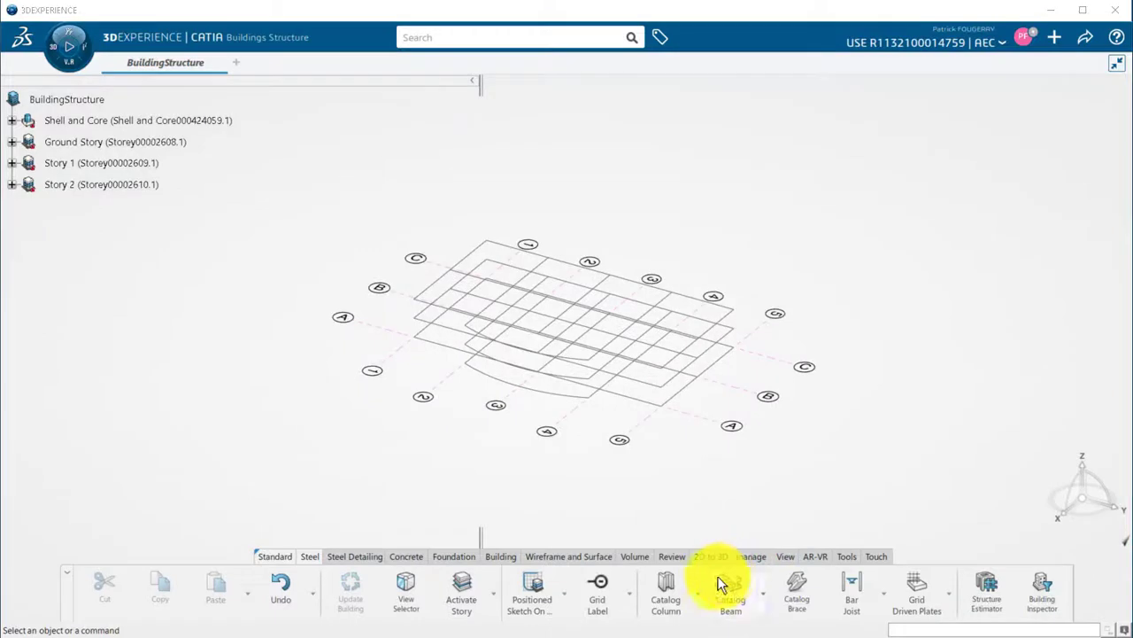
click(676, 595)
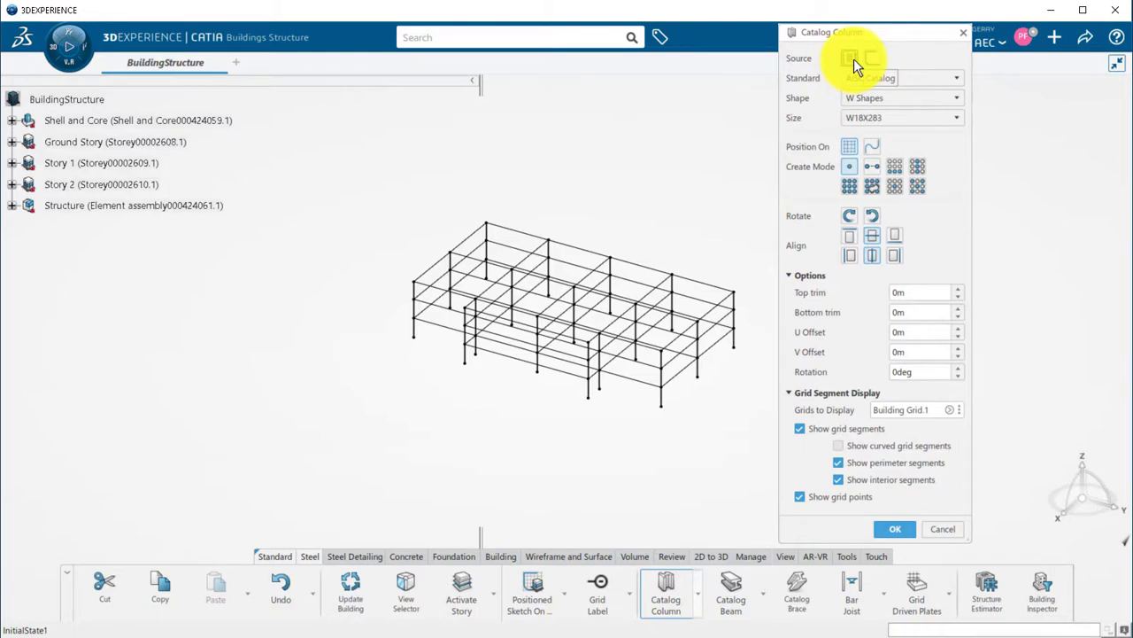
click(877, 60)
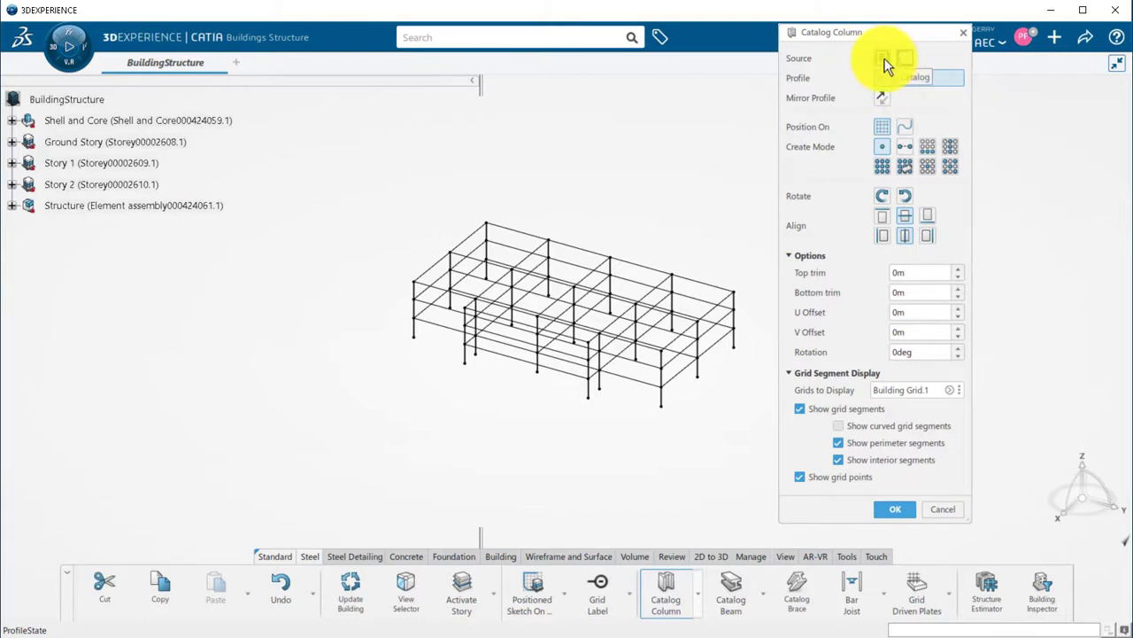
click(884, 59)
- Review the available column standards, shapes and sizes, keeping AISC, W Shapes and W18X283
click(859, 80)
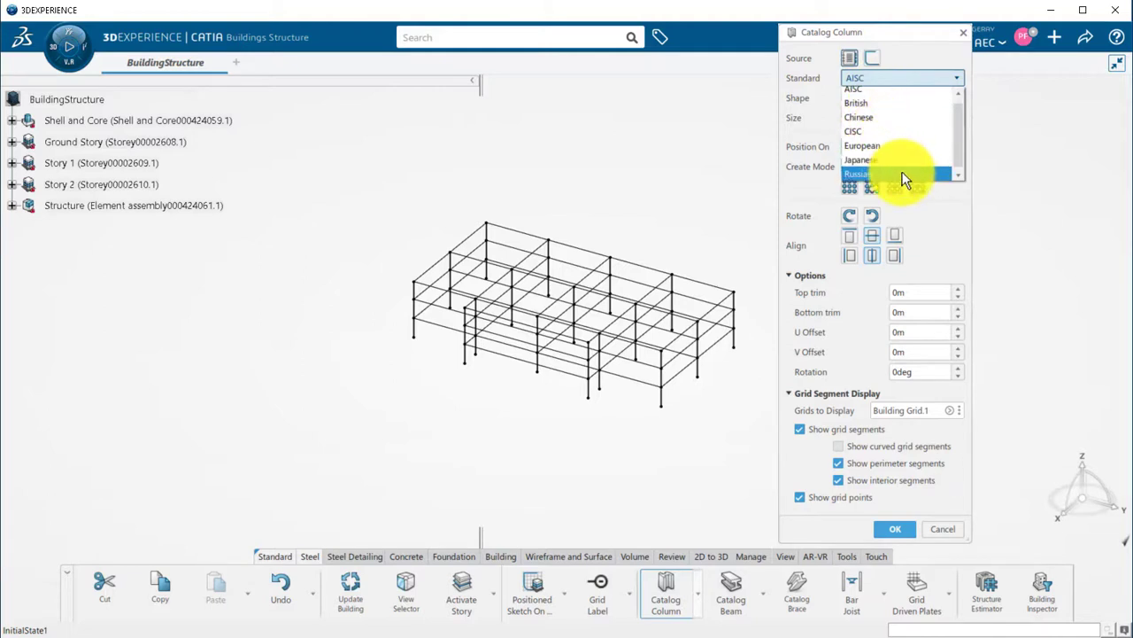
click(897, 120)
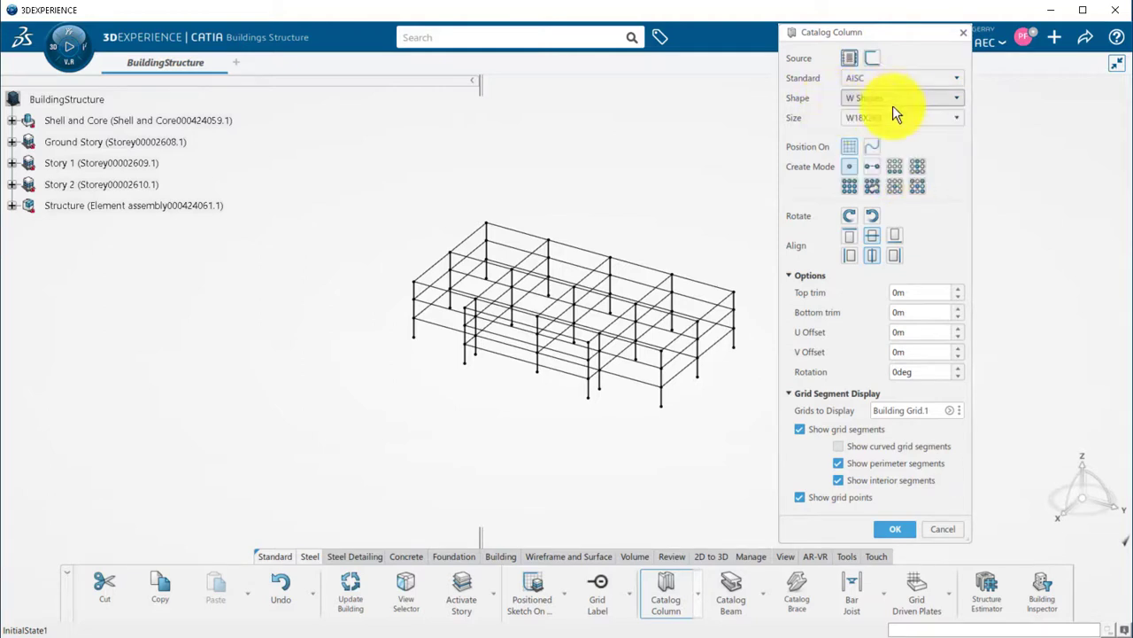
click(897, 100)
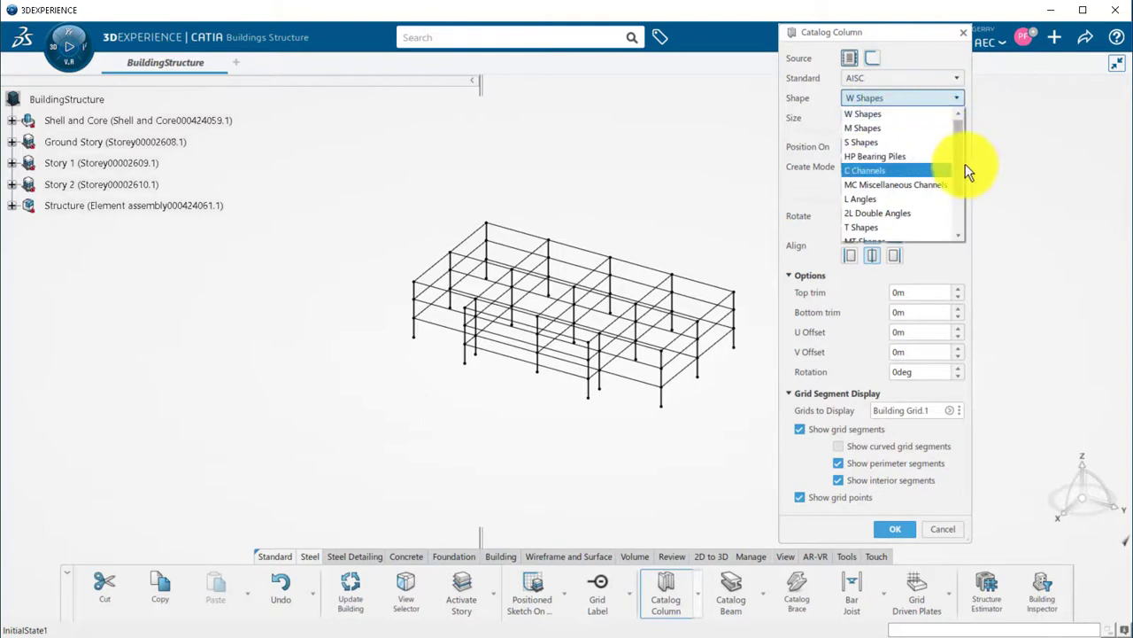
drag(965, 164, 849, 113)
click(852, 111)
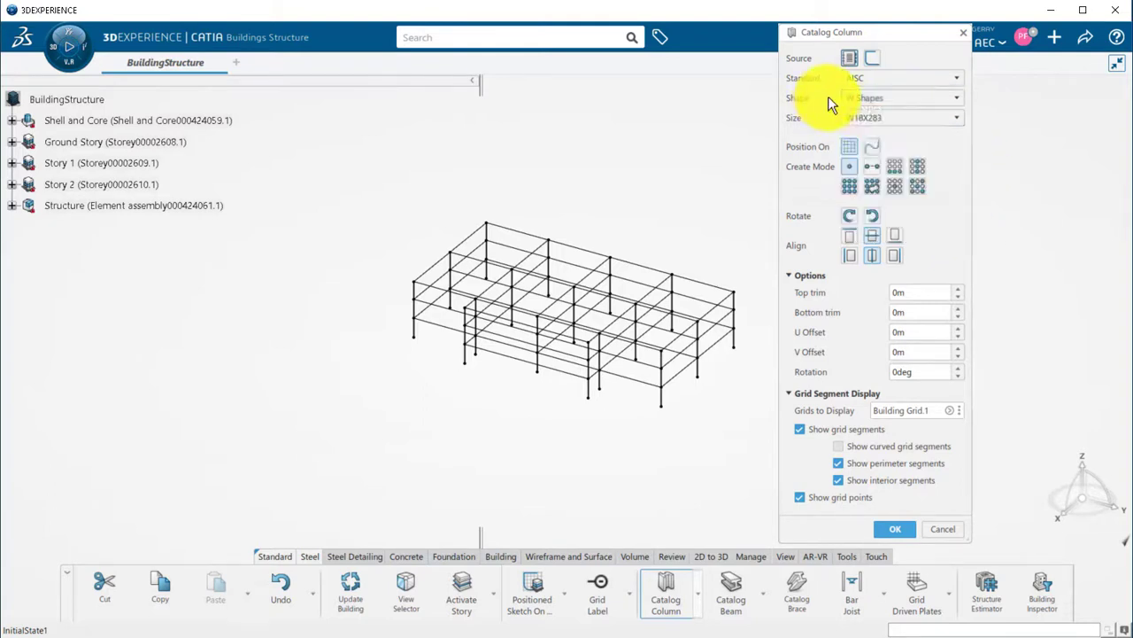
click(899, 119)
drag(958, 189, 954, 242)
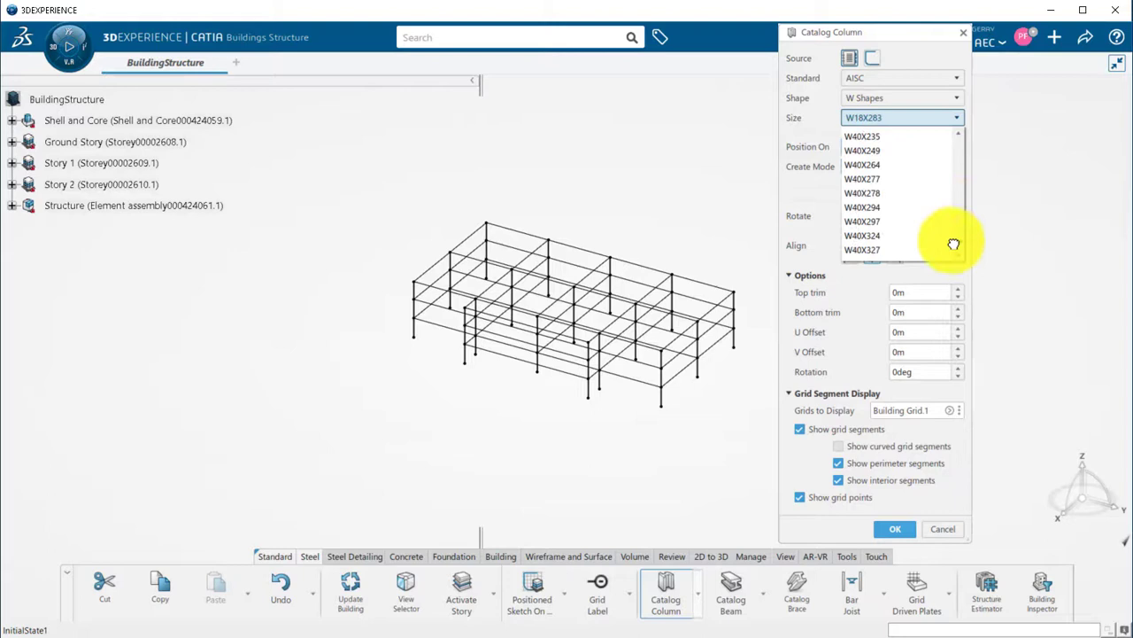
click(817, 144)
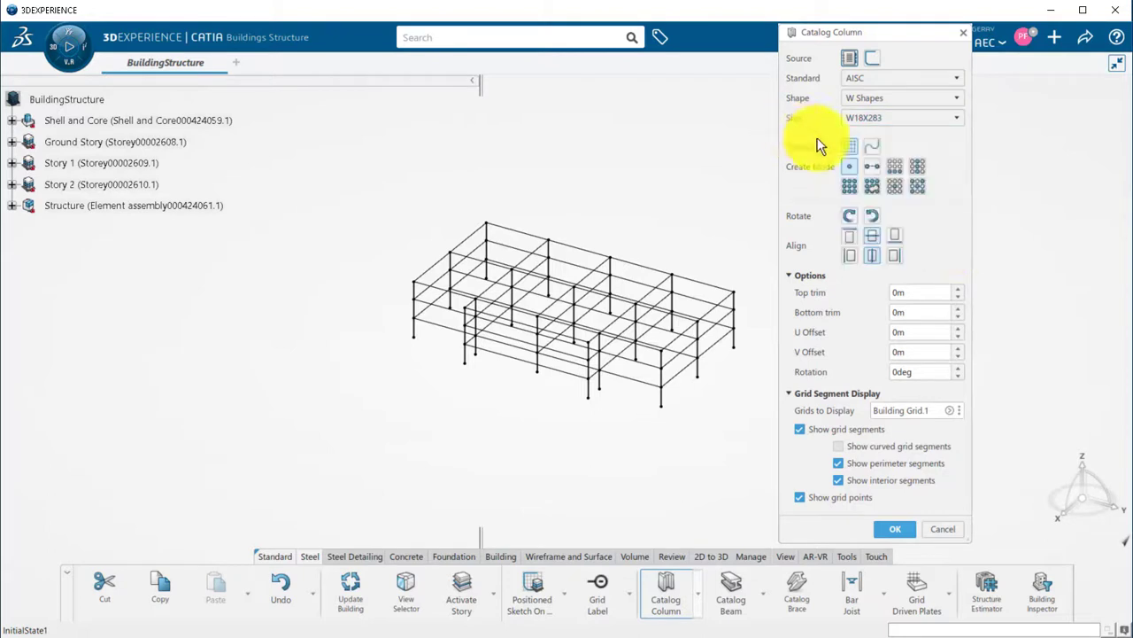
- Check the column options for positioning on wires, and return to positioning on the building grid
click(874, 147)
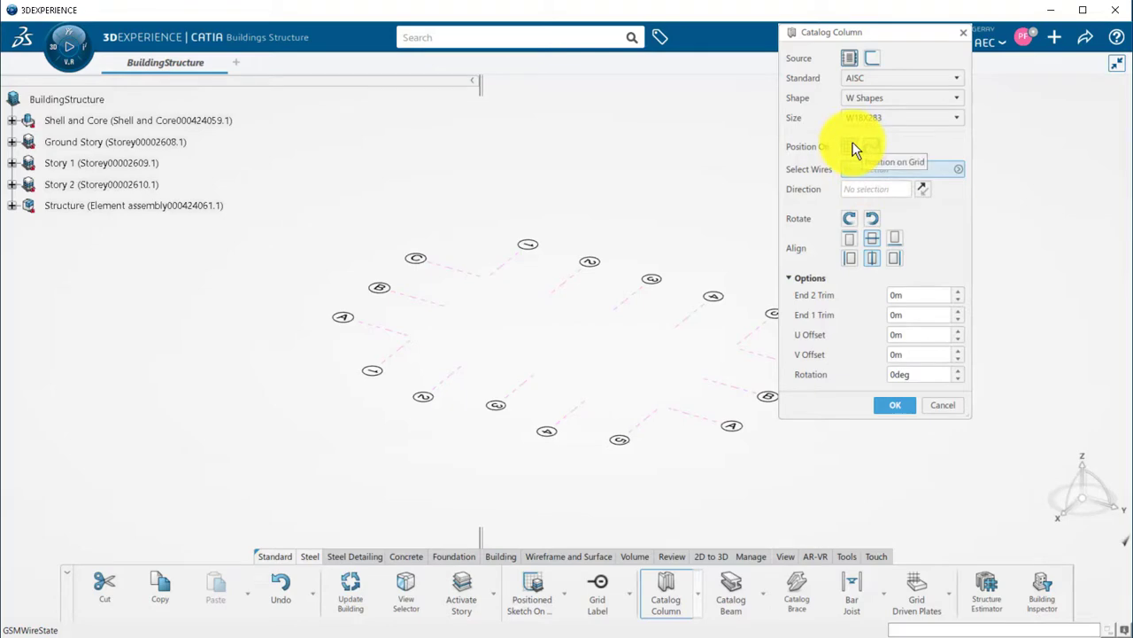
click(852, 146)
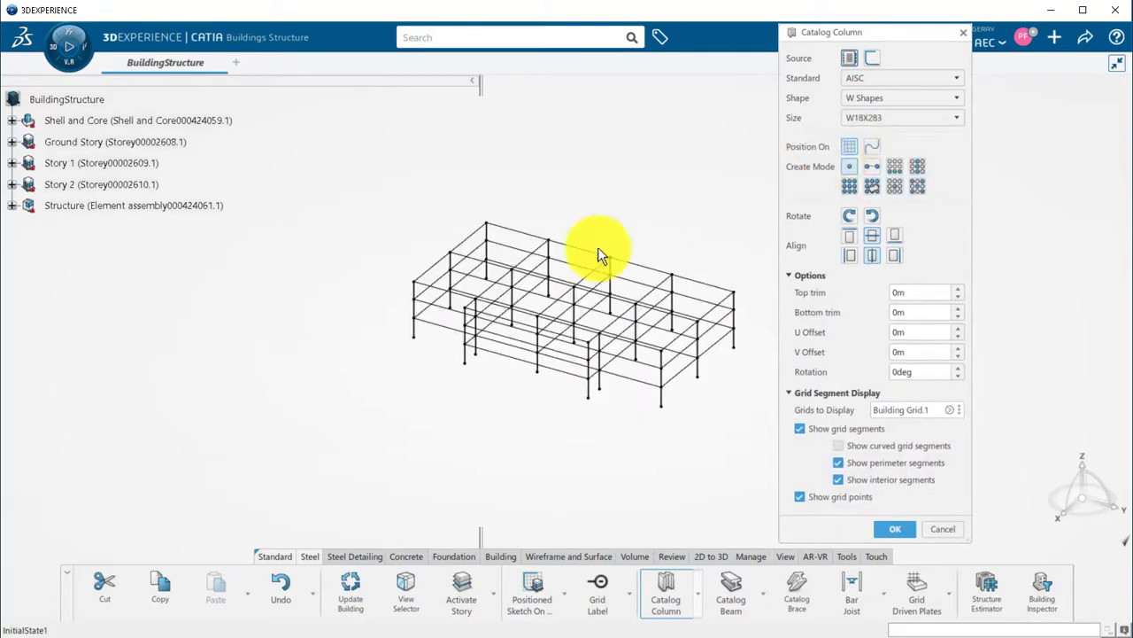
middle_drag(598, 249, 715, 177)
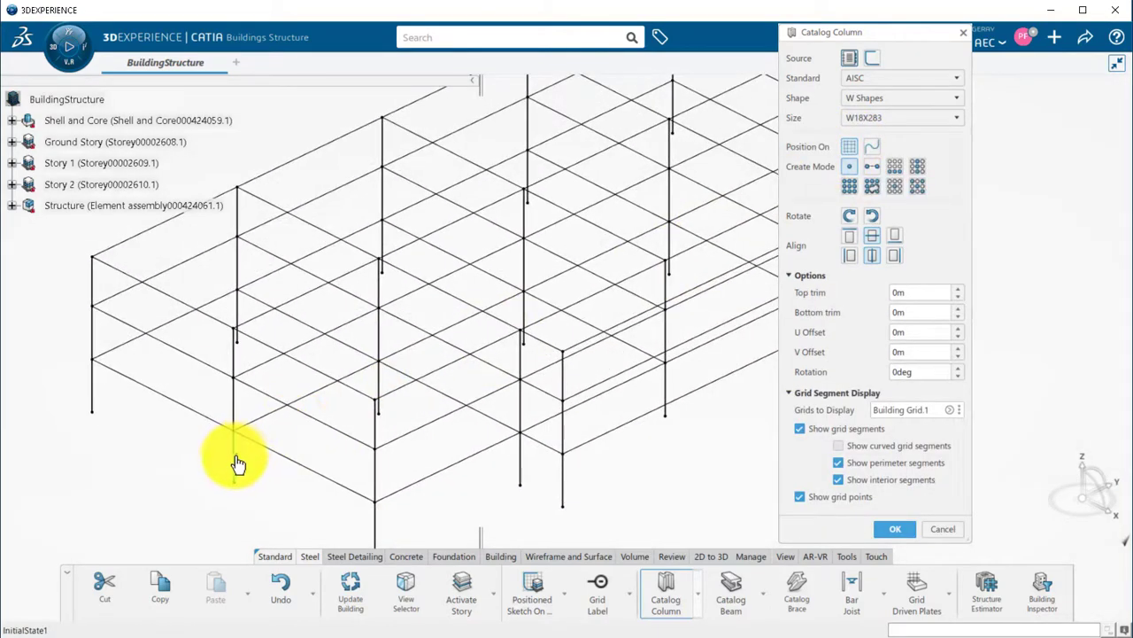
- Place a single W18X283 column on the lowest grid segment in the middle of the building's short end face
middle_drag(260, 481, 450, 292)
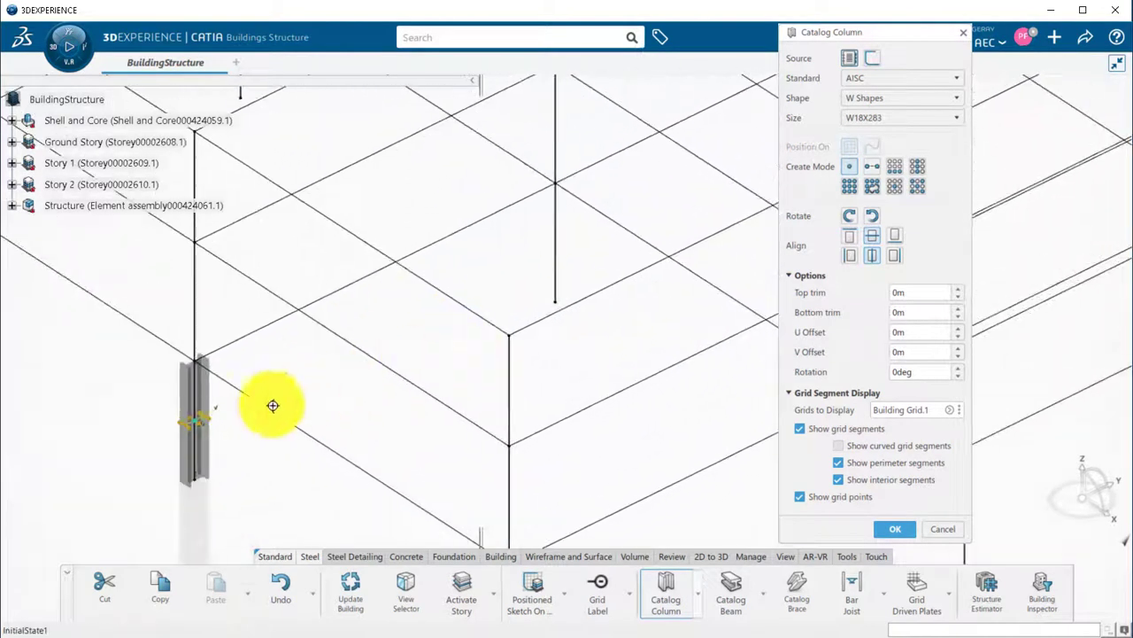
middle_click(195, 406)
middle_drag(357, 455, 380, 344)
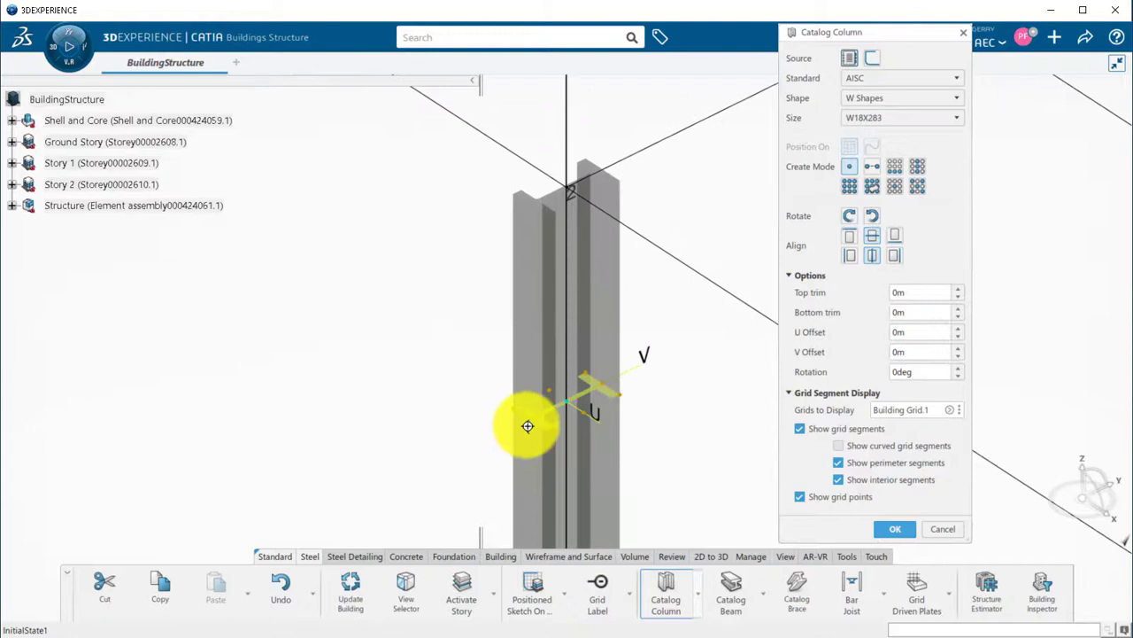
- Align the column to the grid line by its outer flange and rotate its profile a quarter turn
click(644, 375)
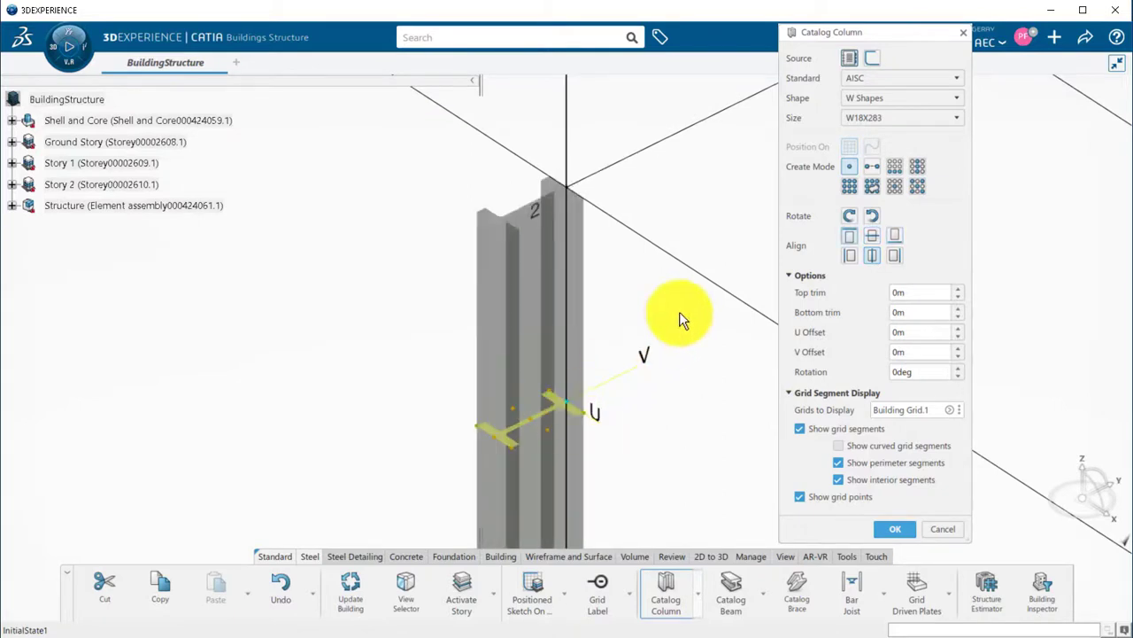
click(872, 216)
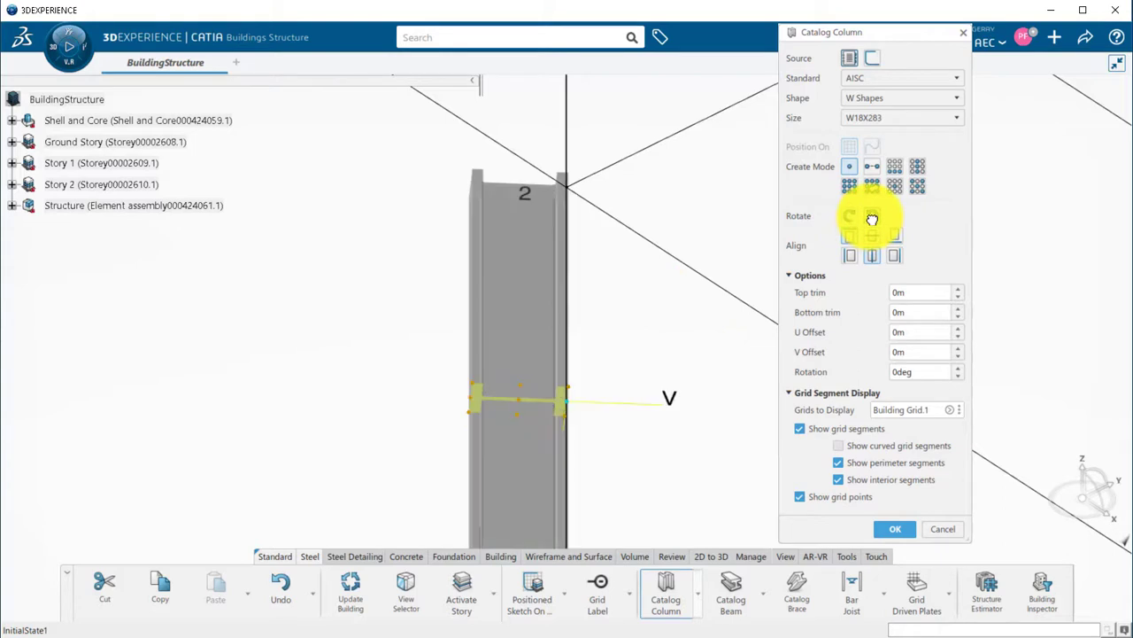
click(872, 216)
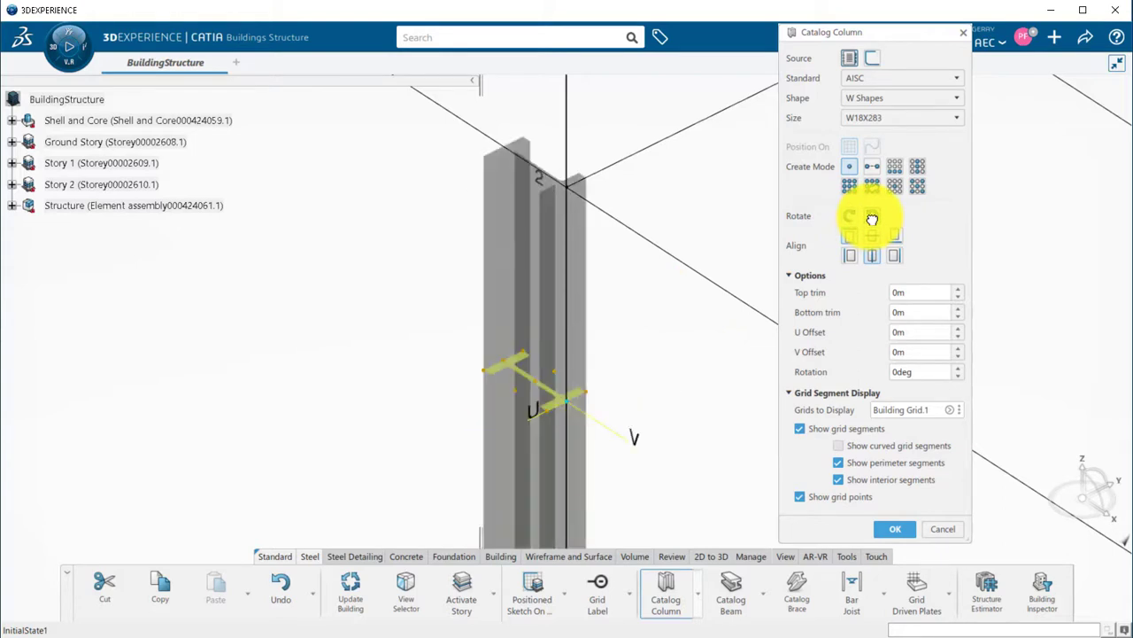
- Try a rotation of 30deg on the column, then reset the rotation to 0deg
click(895, 371)
text(3)
click(919, 353)
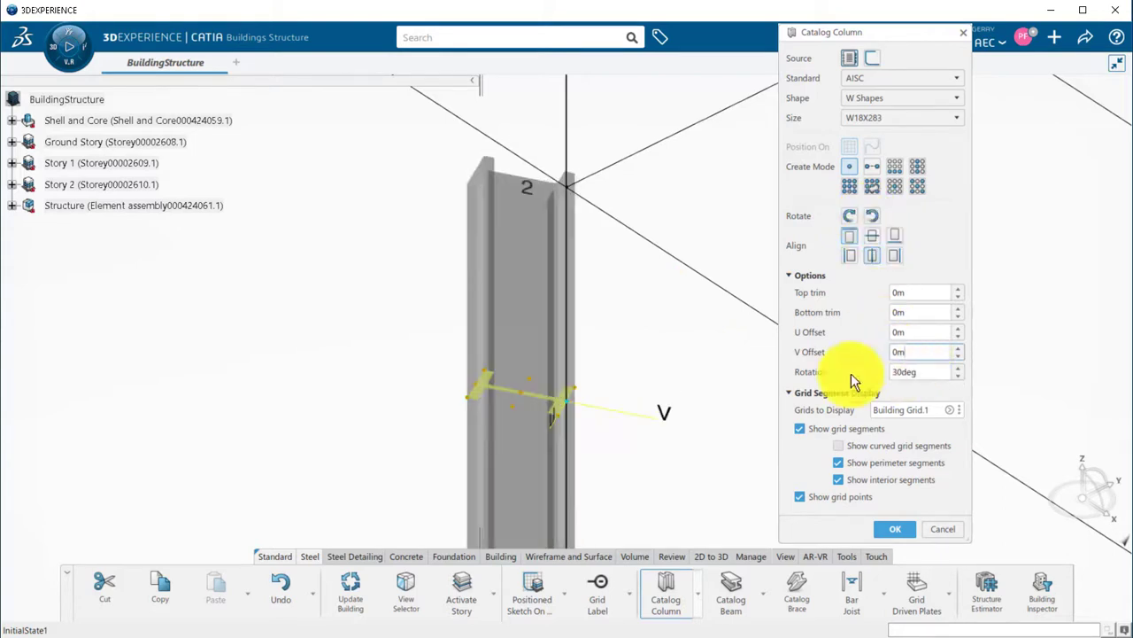
click(897, 372)
key(BackSpace)
click(815, 335)
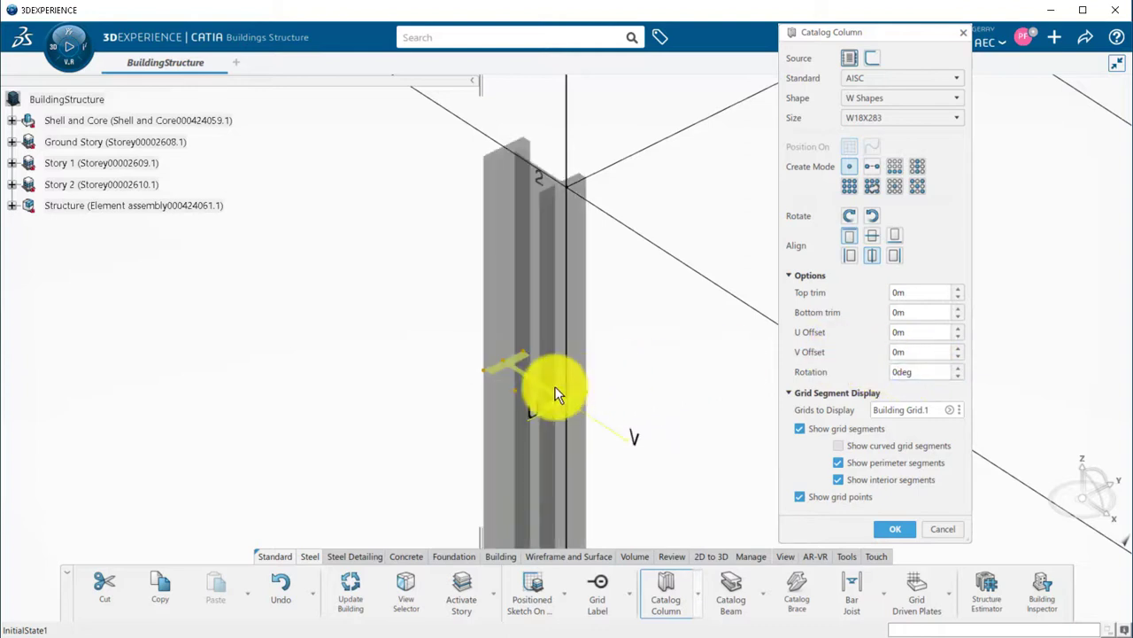
- Center the column profile on its grid segment and check the top and bottom trim options
click(535, 387)
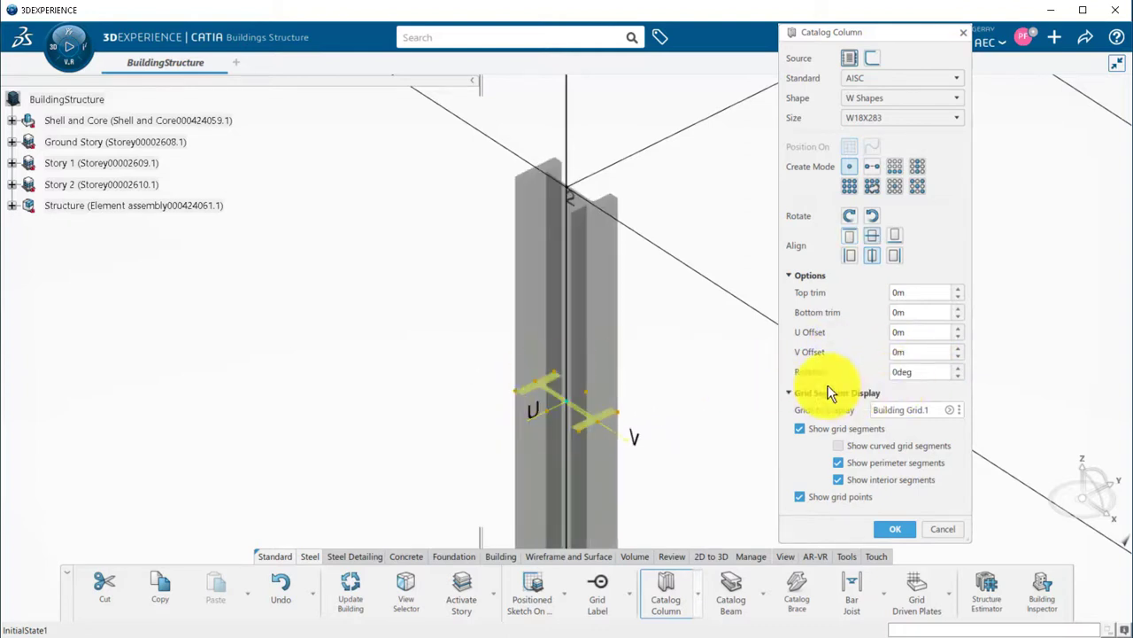
middle_drag(735, 370, 552, 499)
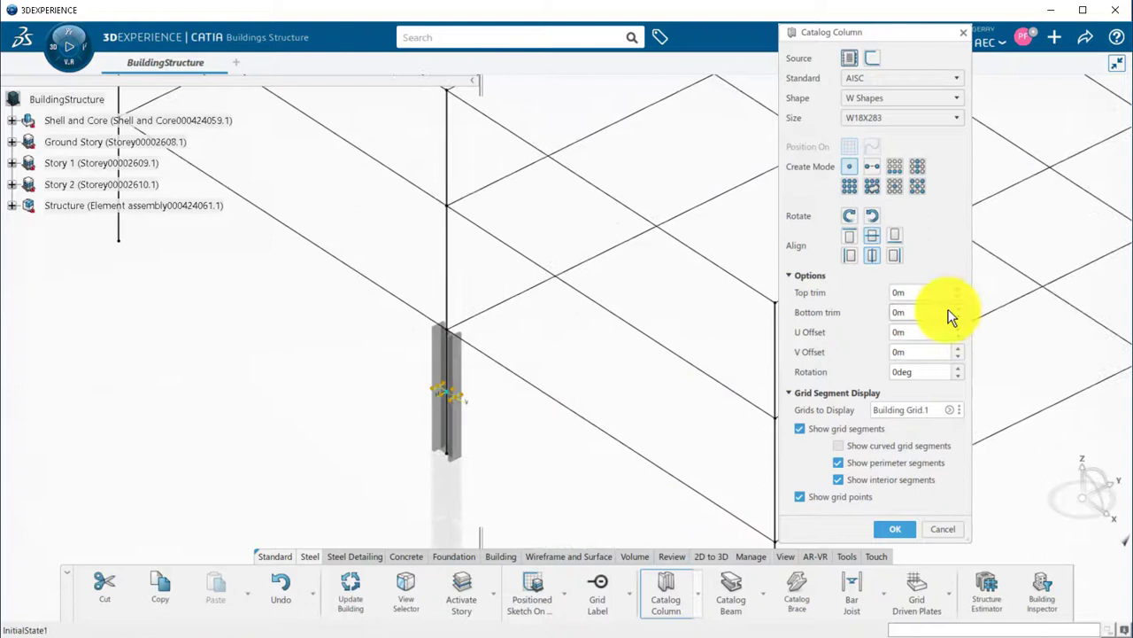
drag(898, 293, 886, 295)
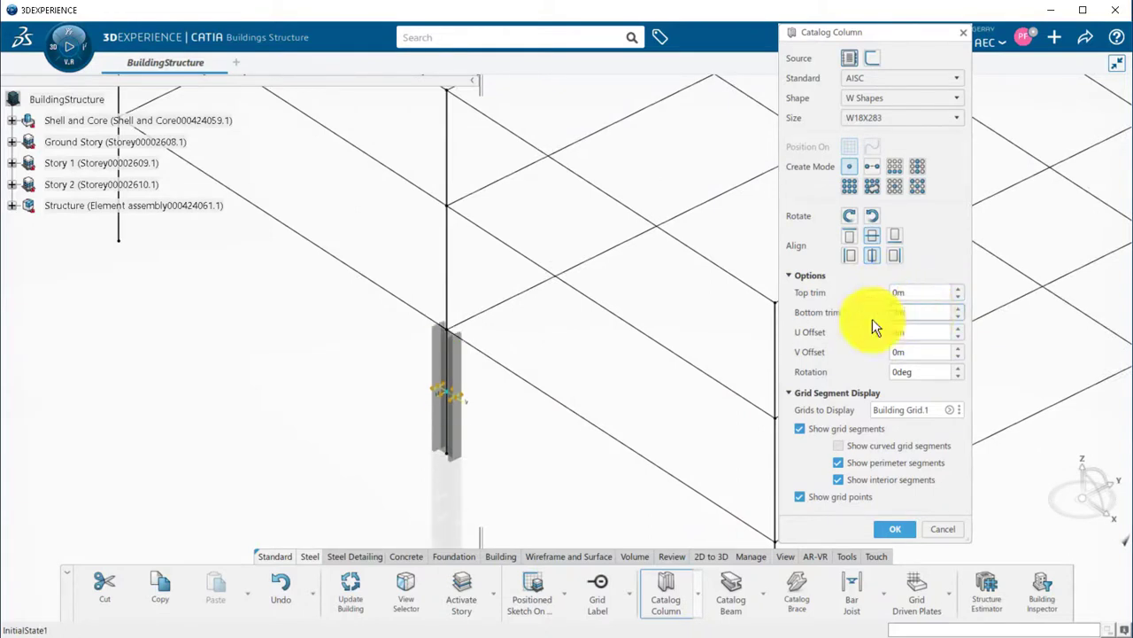
- Preview the create modes for above and below, same level, all segments and interior segments, returning to single-segment mode
click(918, 173)
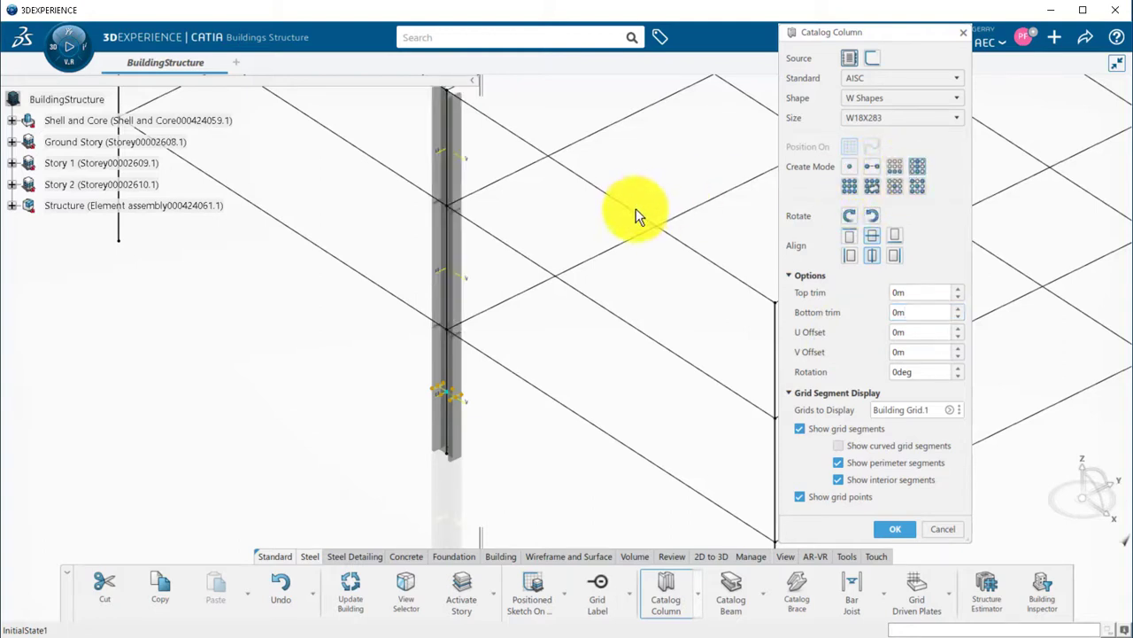
middle_drag(570, 251, 559, 363)
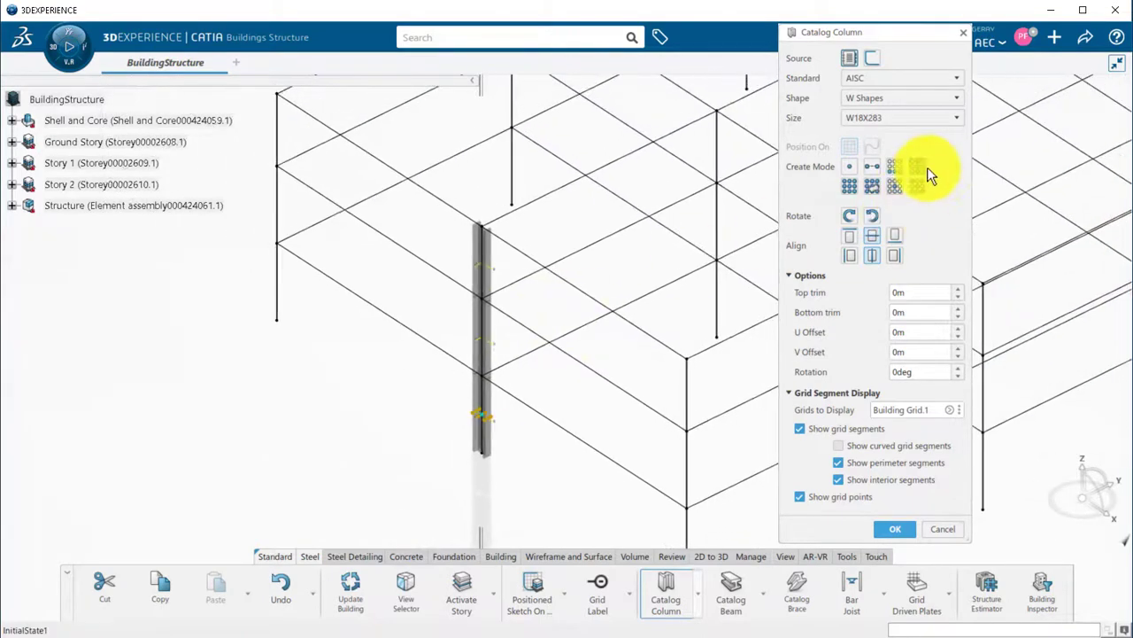
click(850, 165)
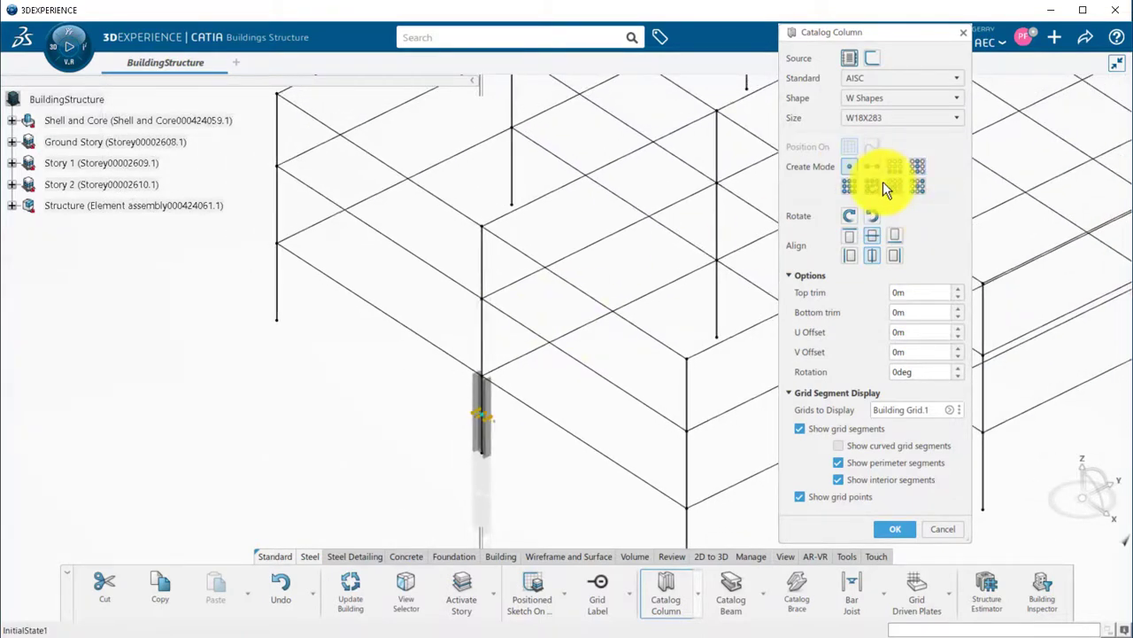
click(897, 167)
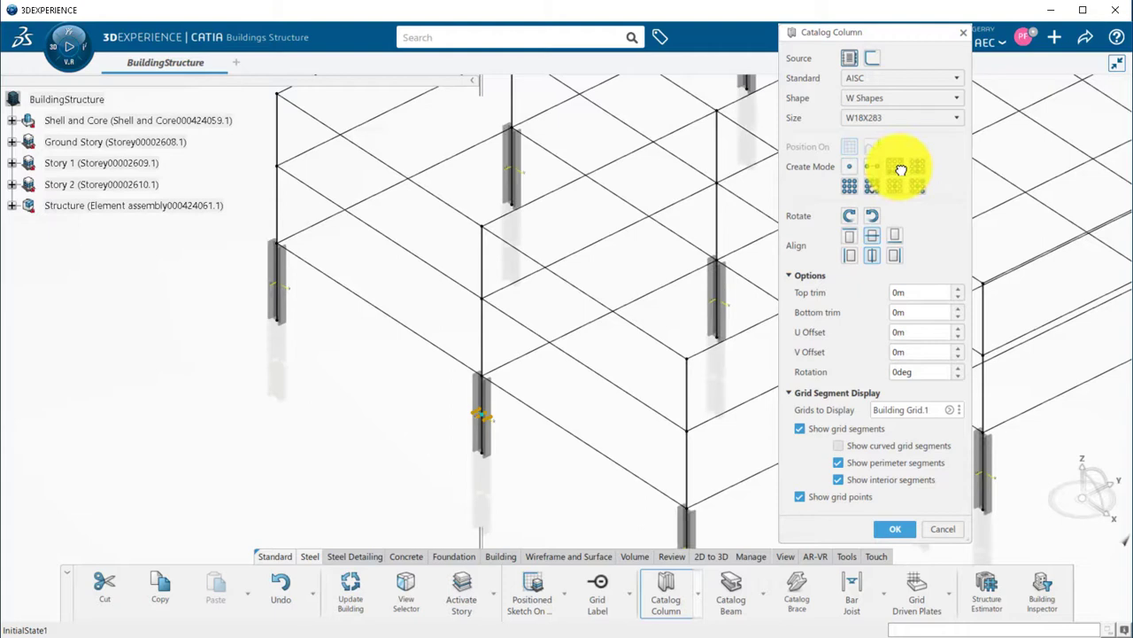
click(849, 187)
click(850, 166)
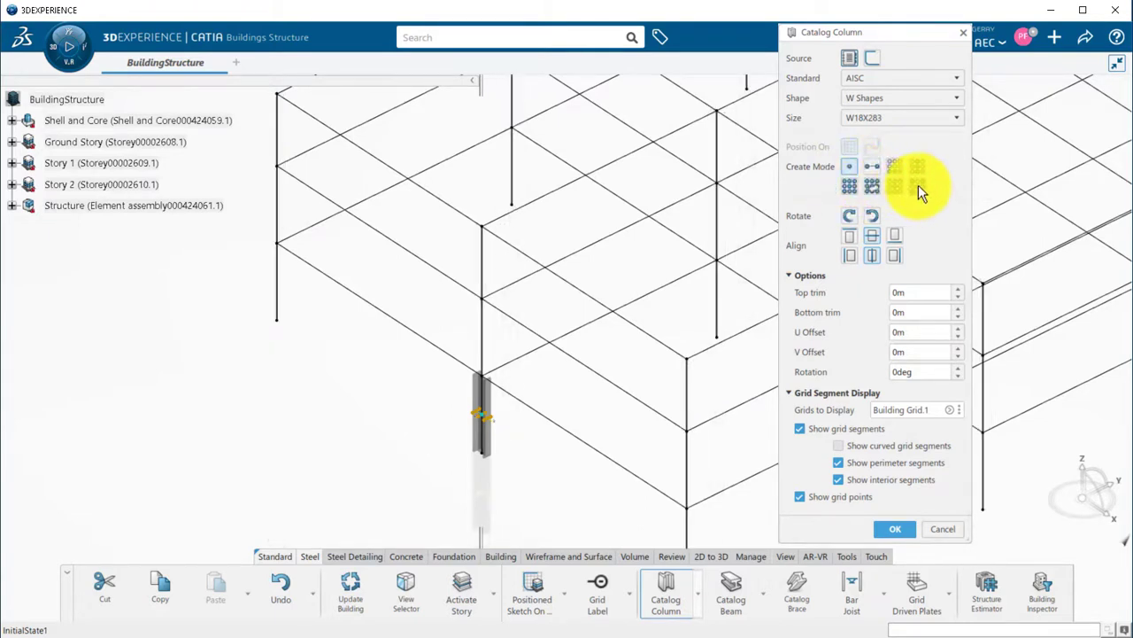
click(894, 186)
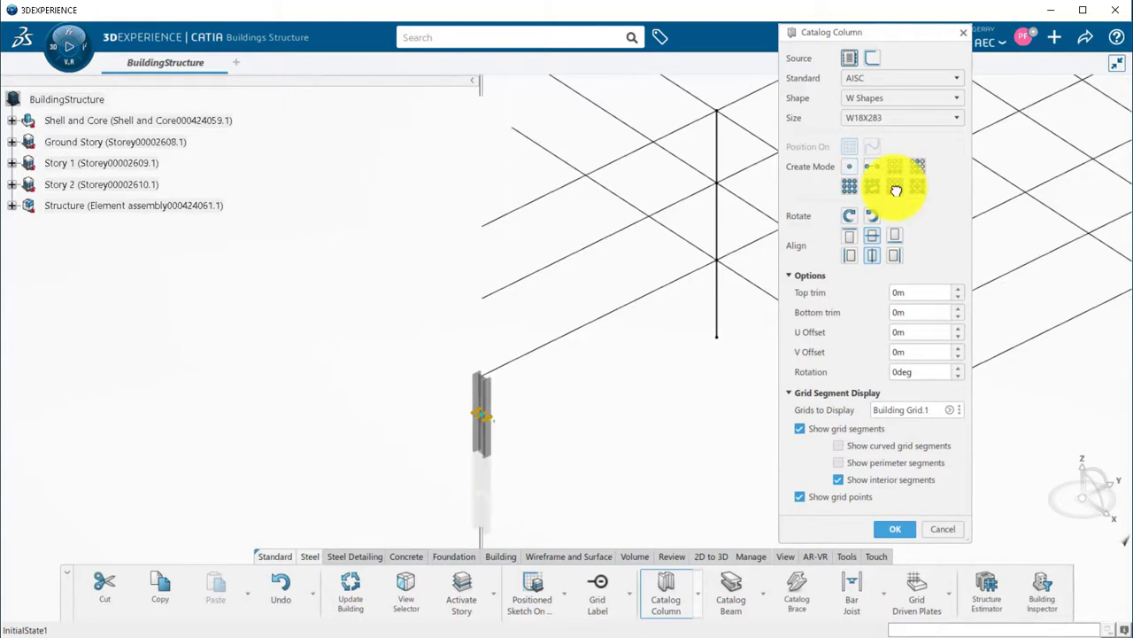
click(852, 168)
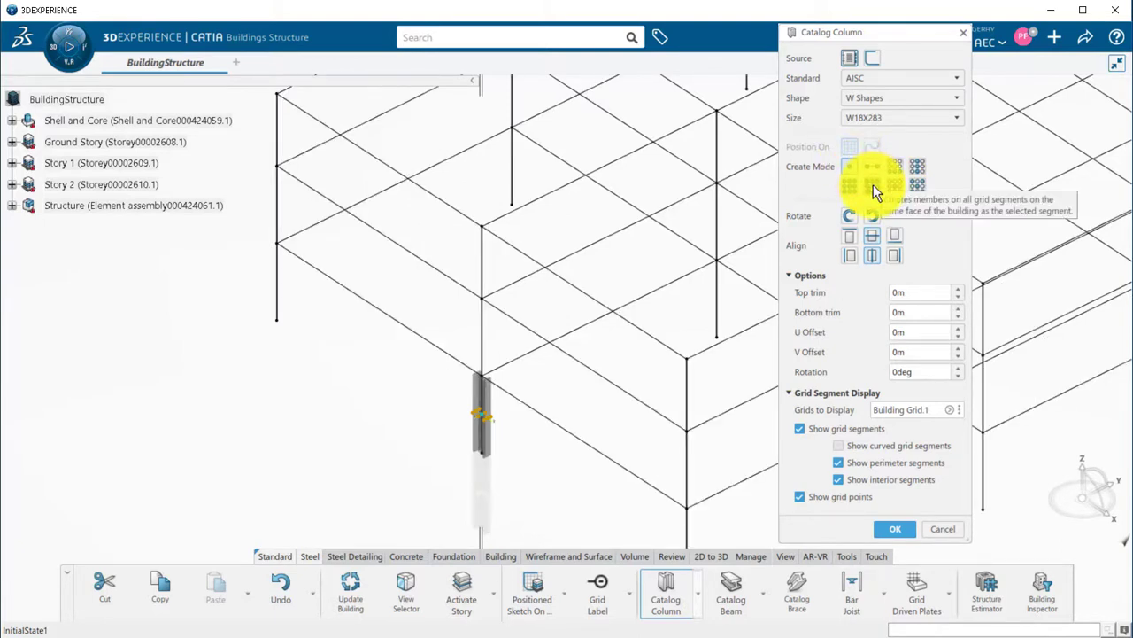
- Create columns on all grid segments of the same building face, adding the other perimeter faces and the two short jogs
click(873, 186)
ctrl+middle_drag(634, 171, 619, 280)
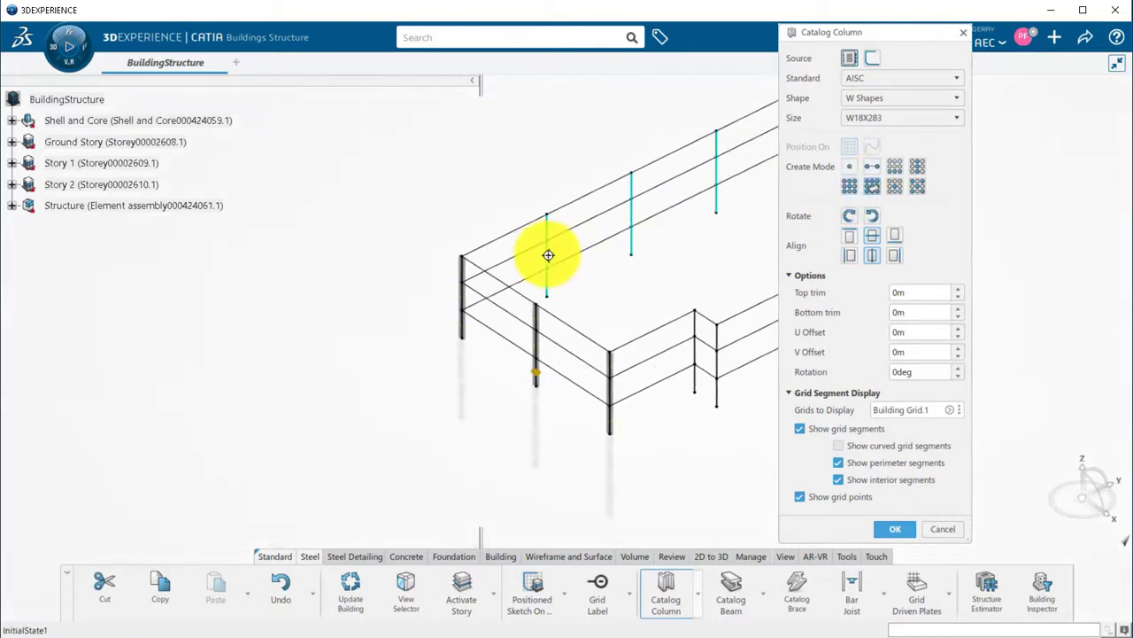
scroll(611, 265, down, 2)
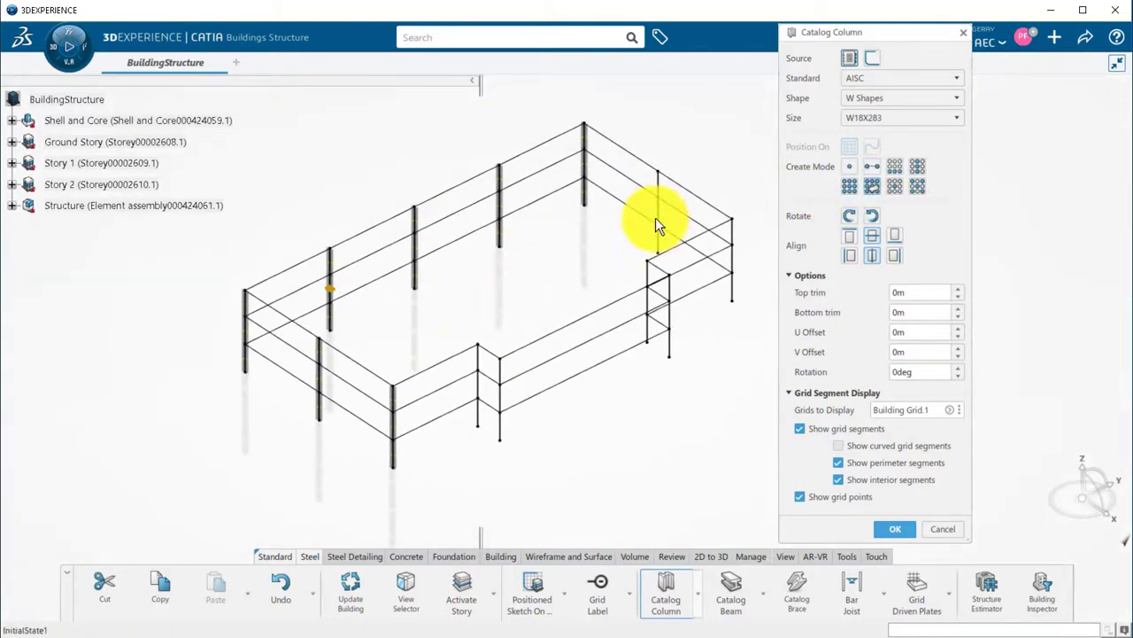
click(655, 221)
click(648, 302)
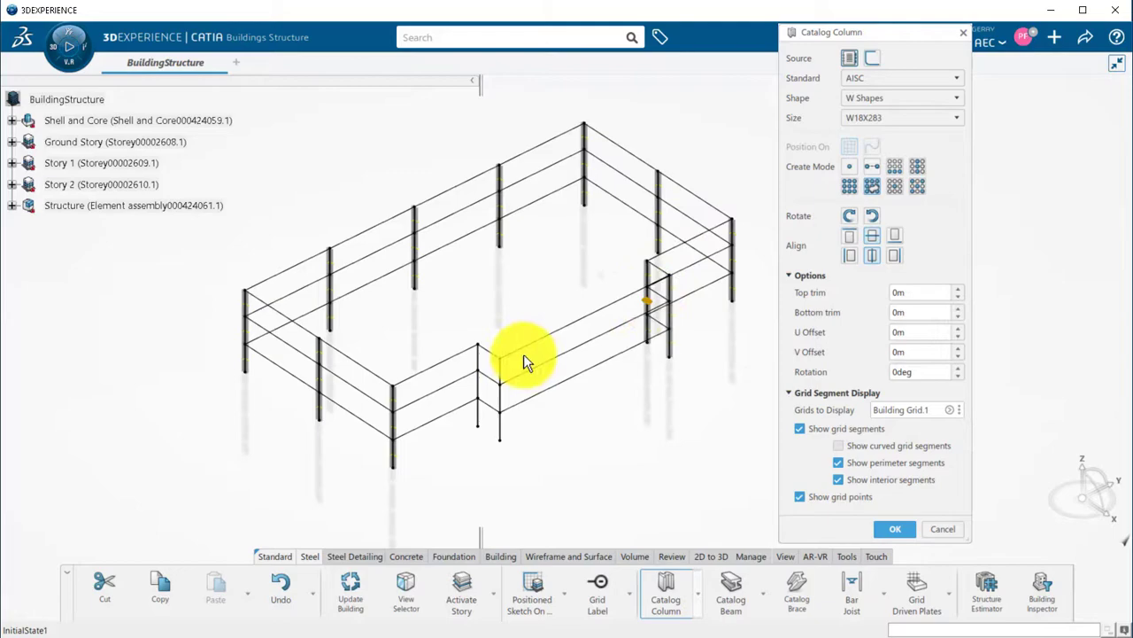
click(482, 388)
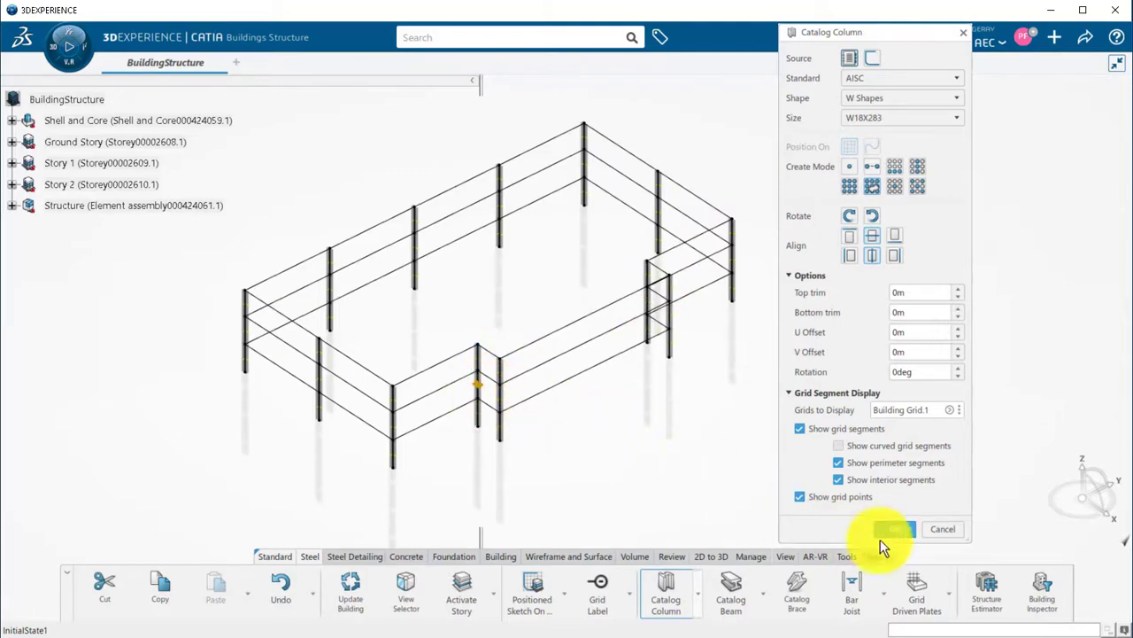
click(897, 530)
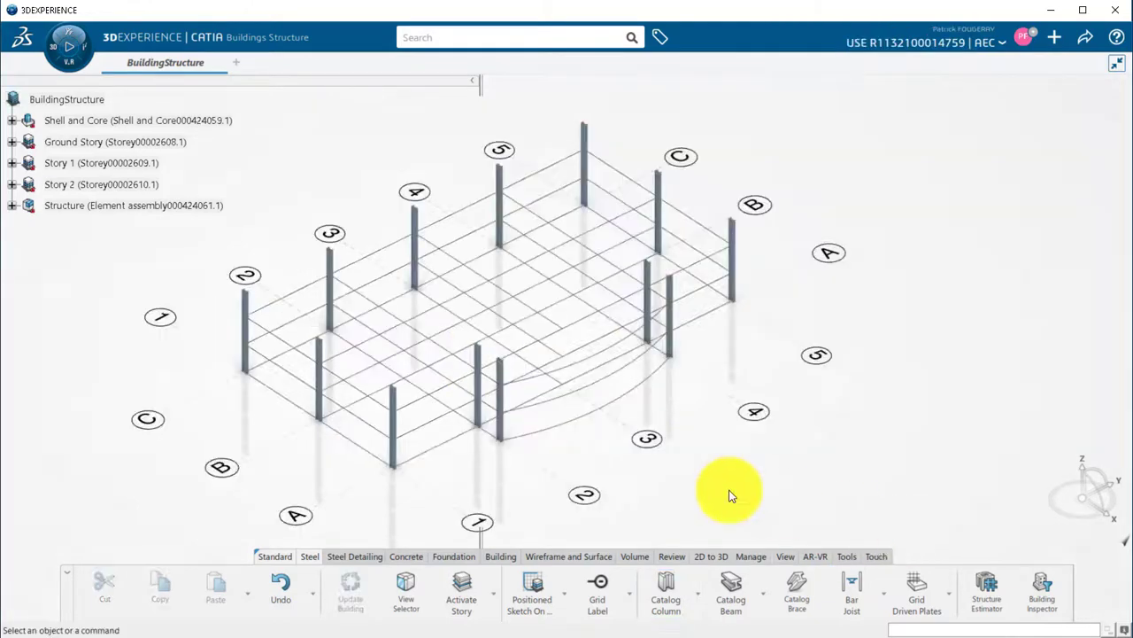
- Edit the misoriented column at the far end of the curved bay and rotate its profile a quarter turn clockwise
middle_drag(729, 487, 393, 501)
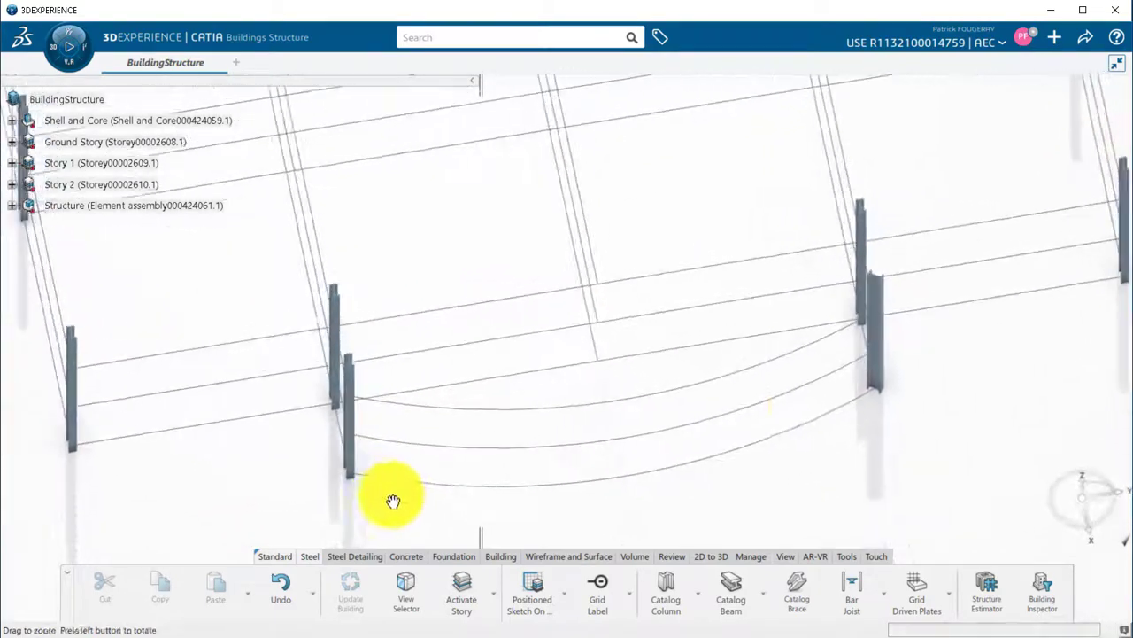
click(890, 292)
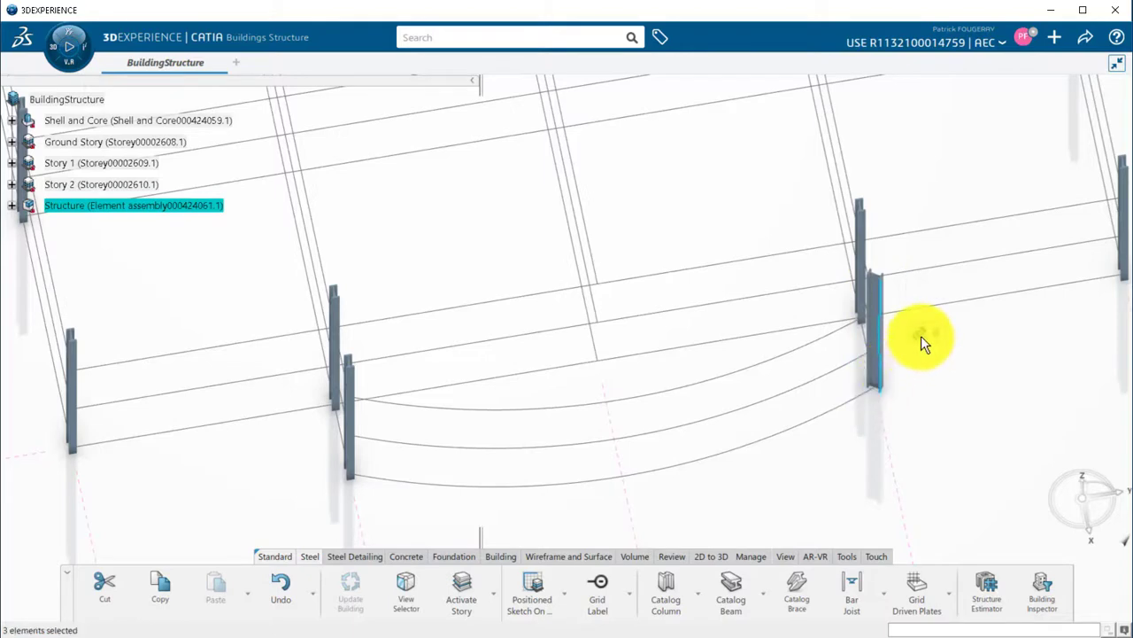
click(920, 334)
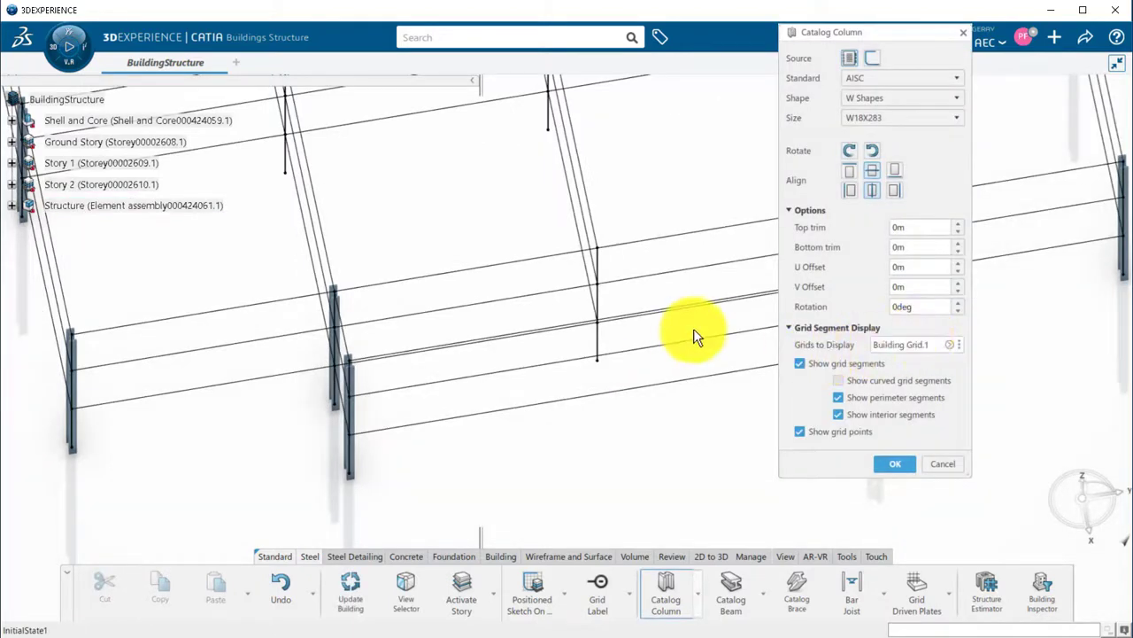
middle_drag(630, 337, 411, 365)
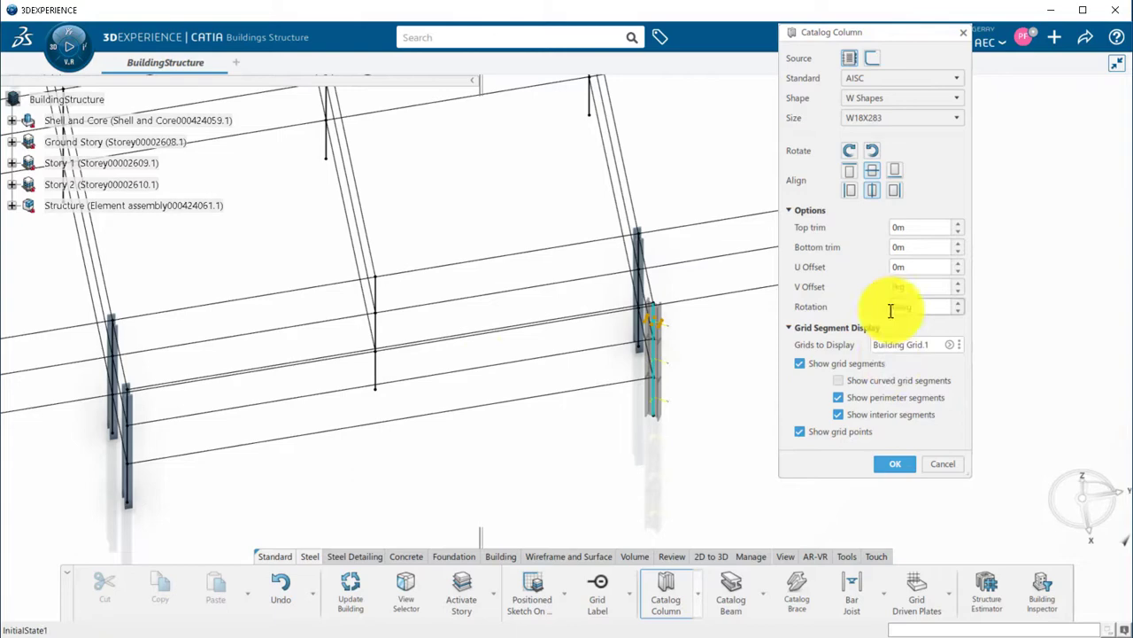
click(850, 152)
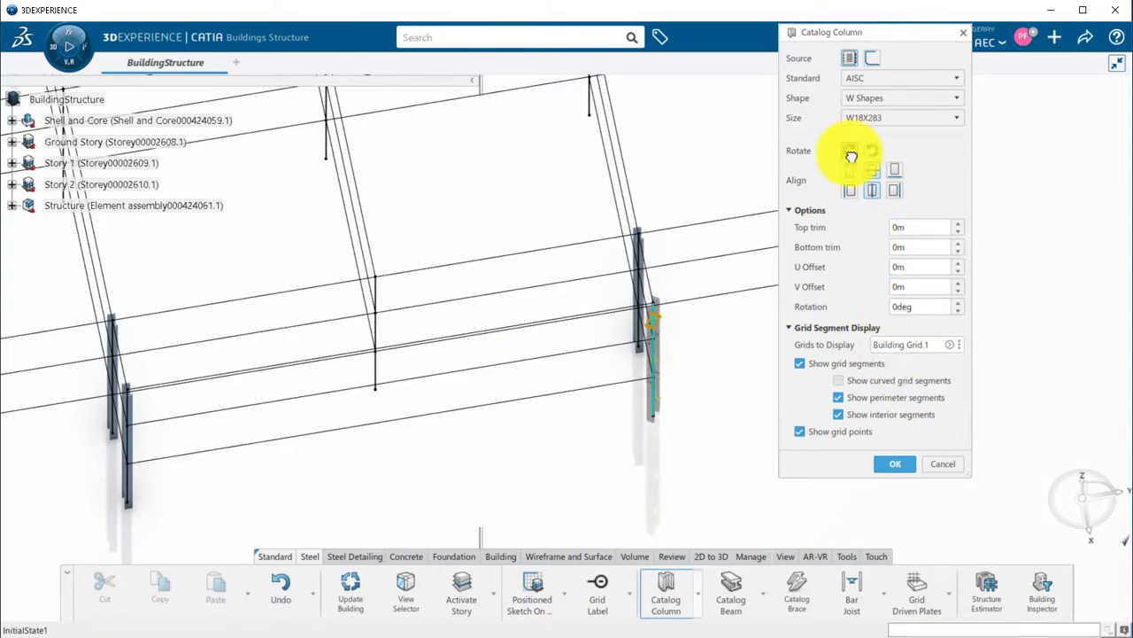
click(899, 465)
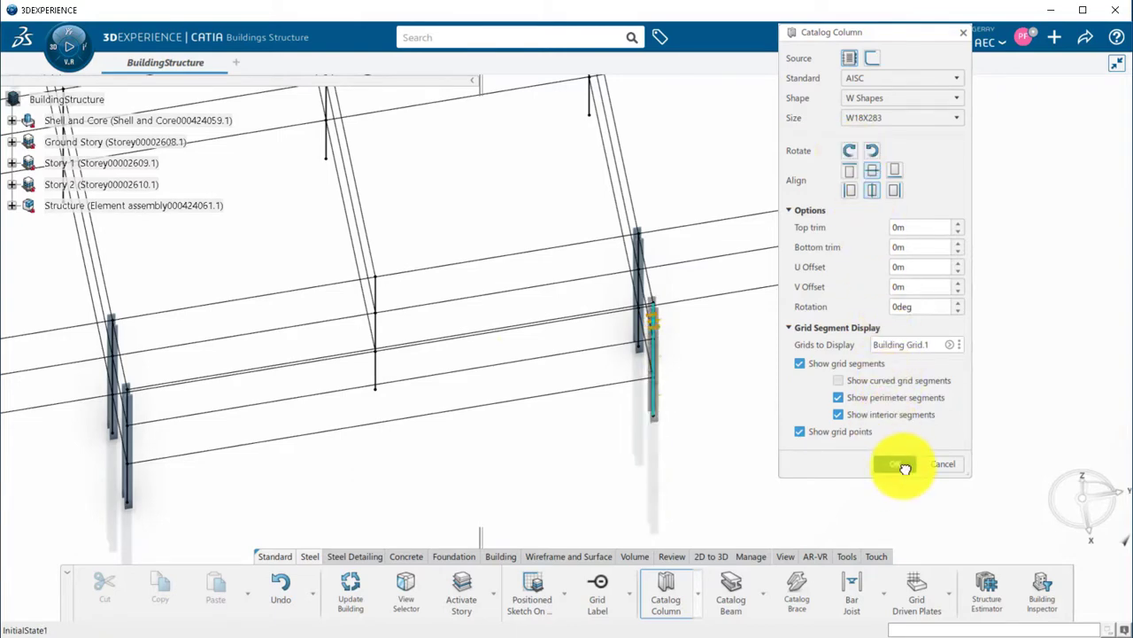
middle_drag(585, 364, 670, 314)
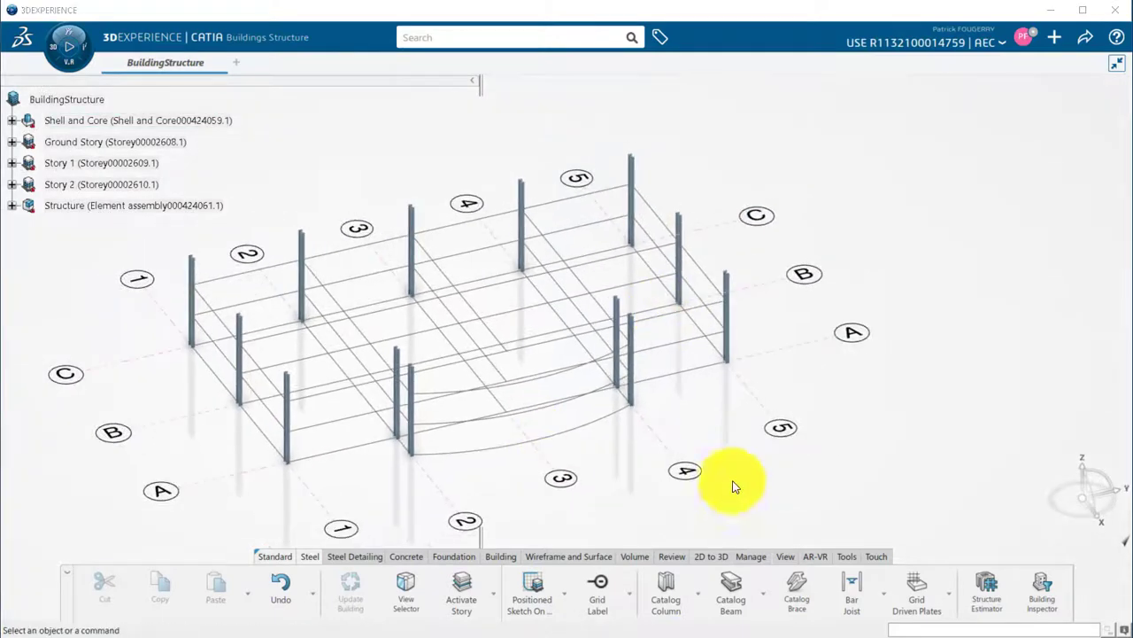
- Create W14X34 catalog columns on the interior grid segments, using the interior create mode
click(665, 590)
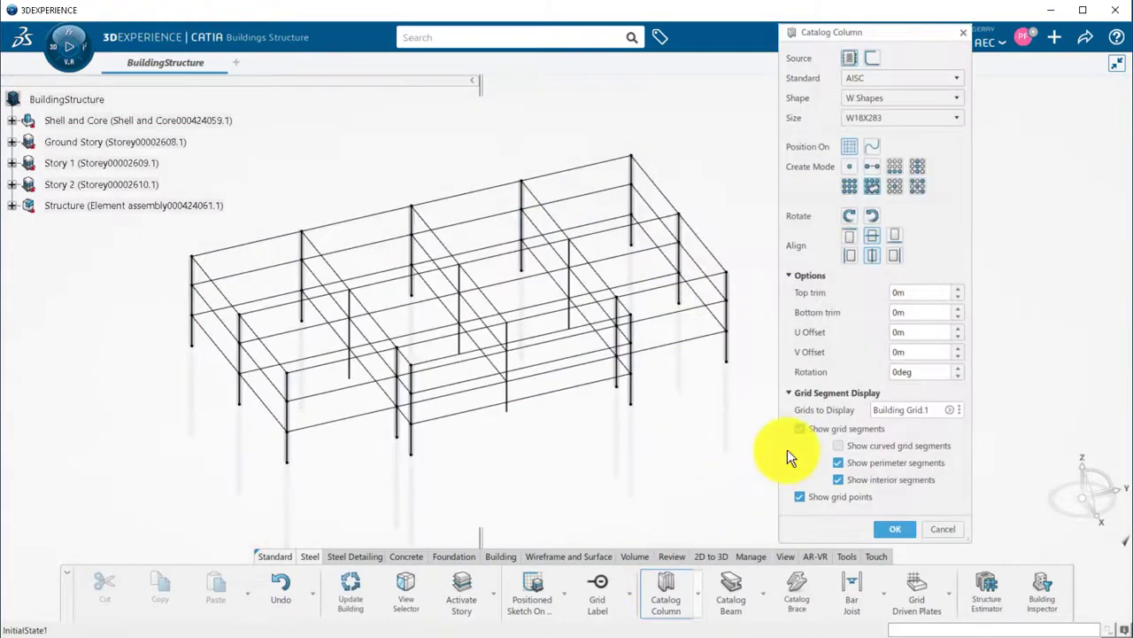
click(895, 185)
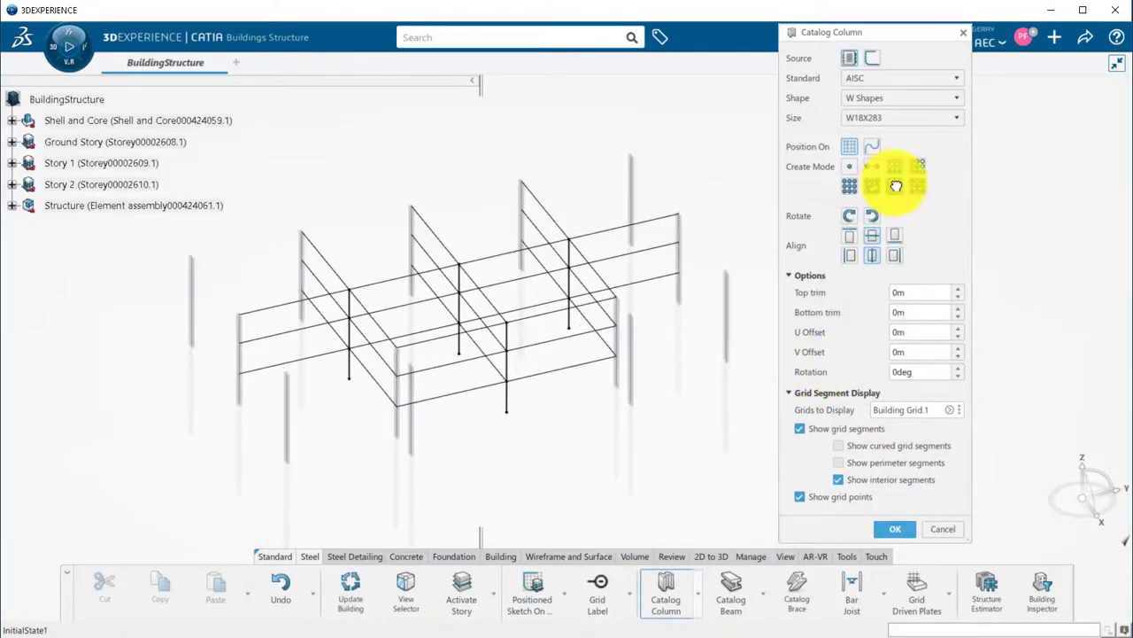
middle_drag(509, 435, 624, 327)
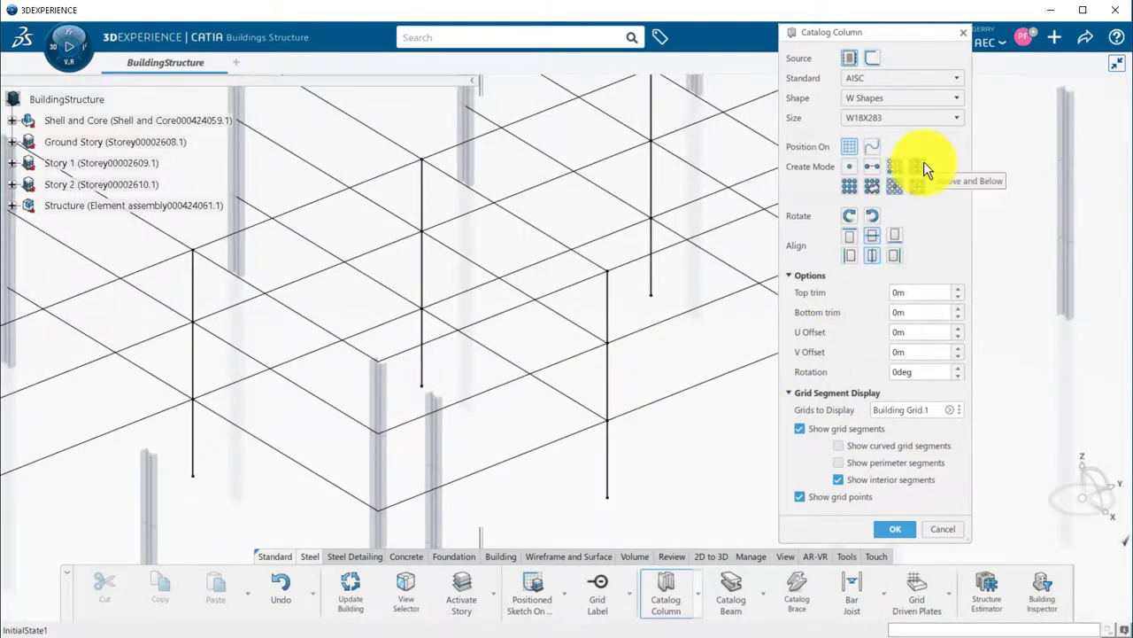
click(952, 124)
drag(958, 194, 959, 167)
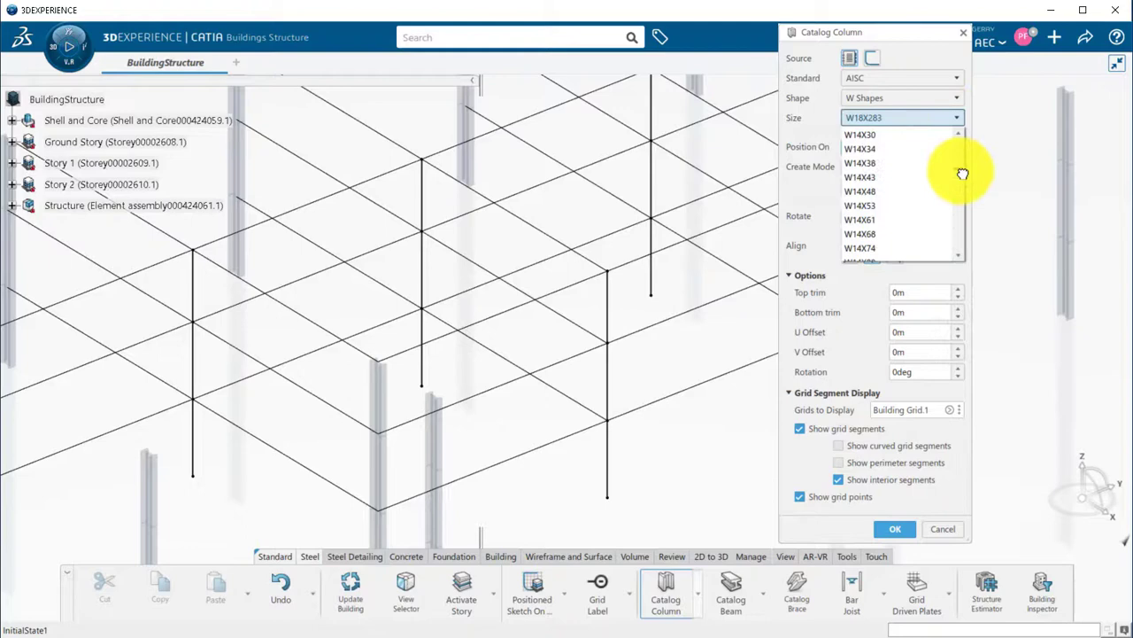
click(919, 149)
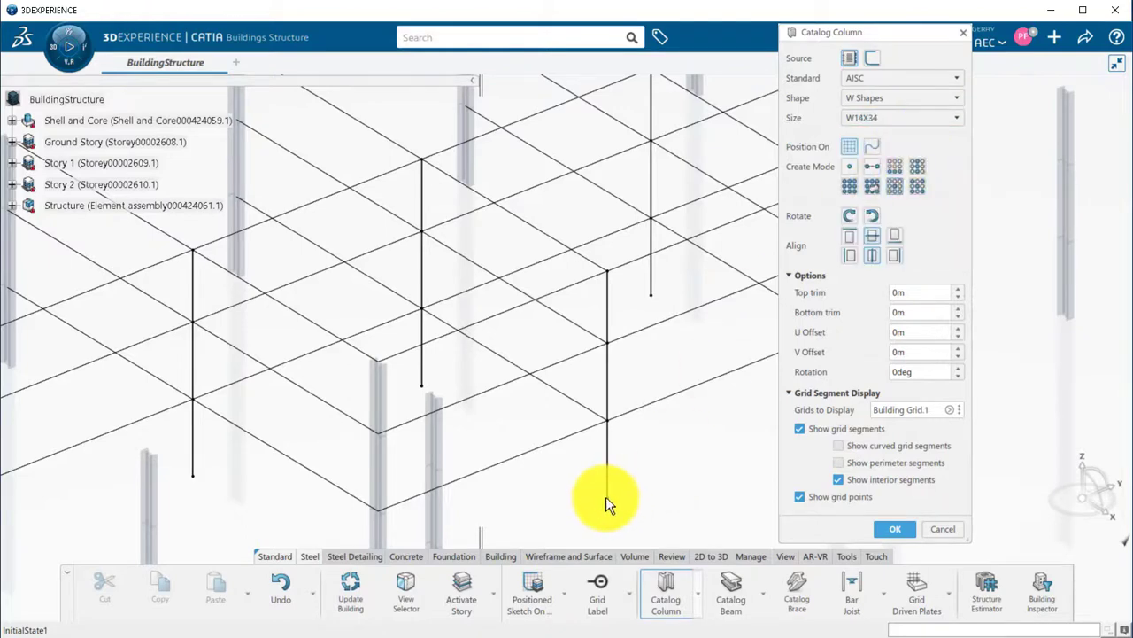
click(610, 279)
click(893, 527)
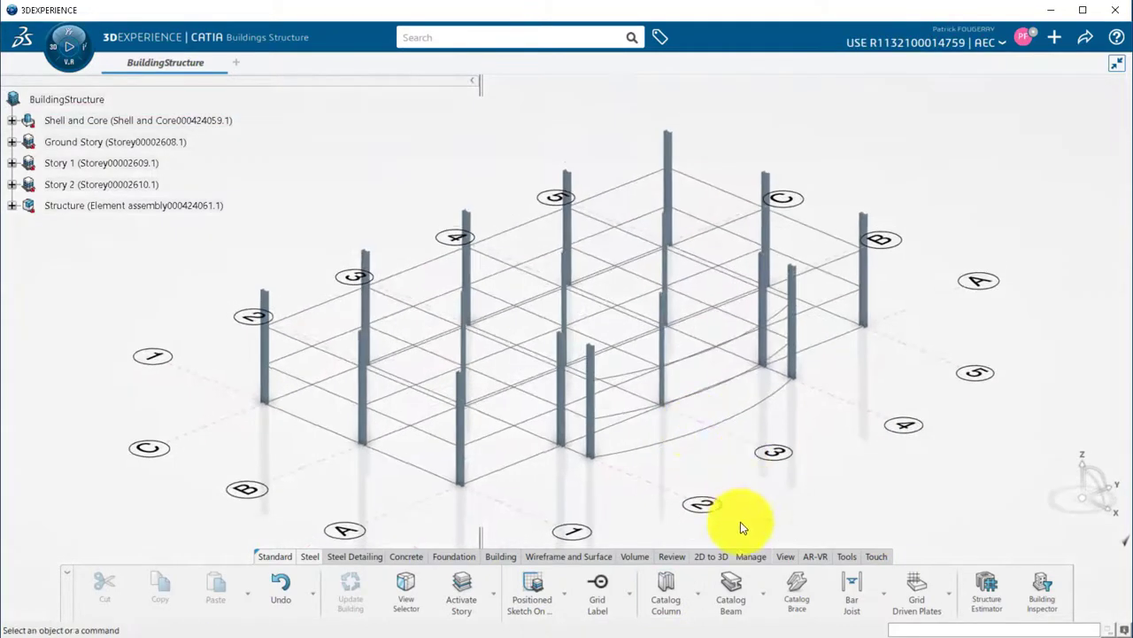
- Create W16X40 catalog beams on all perimeter and interior grid segments at every level, with the profiles aligned to their top edge
click(731, 587)
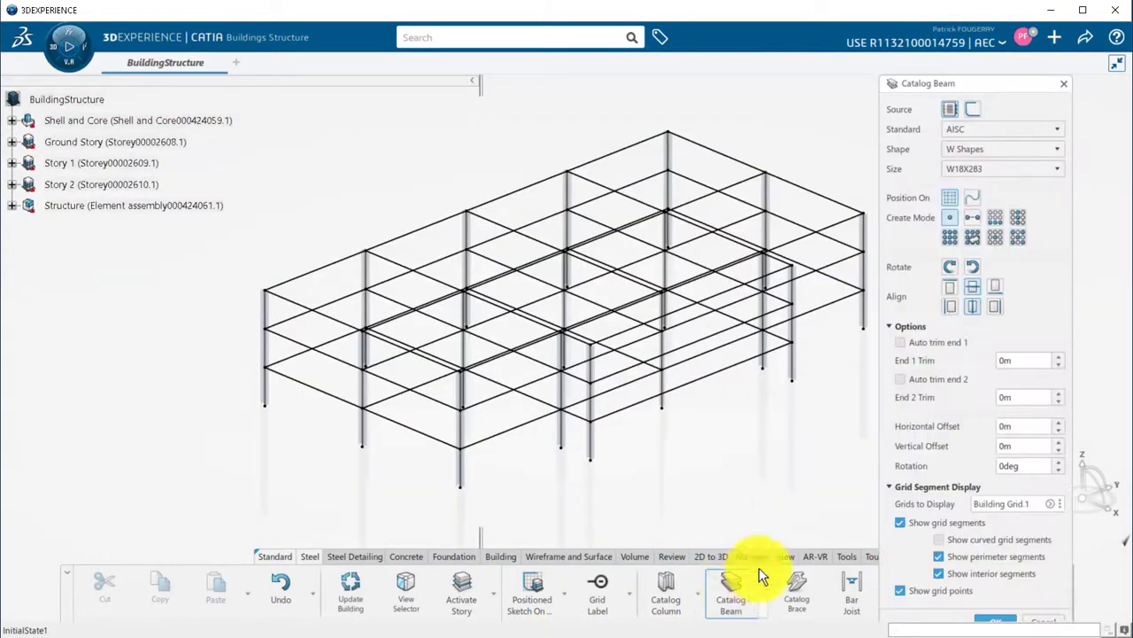
mouse_move(734, 448)
middle_down()
mouse_move(683, 455)
mouse_move(740, 448)
middle_up()
click(1033, 176)
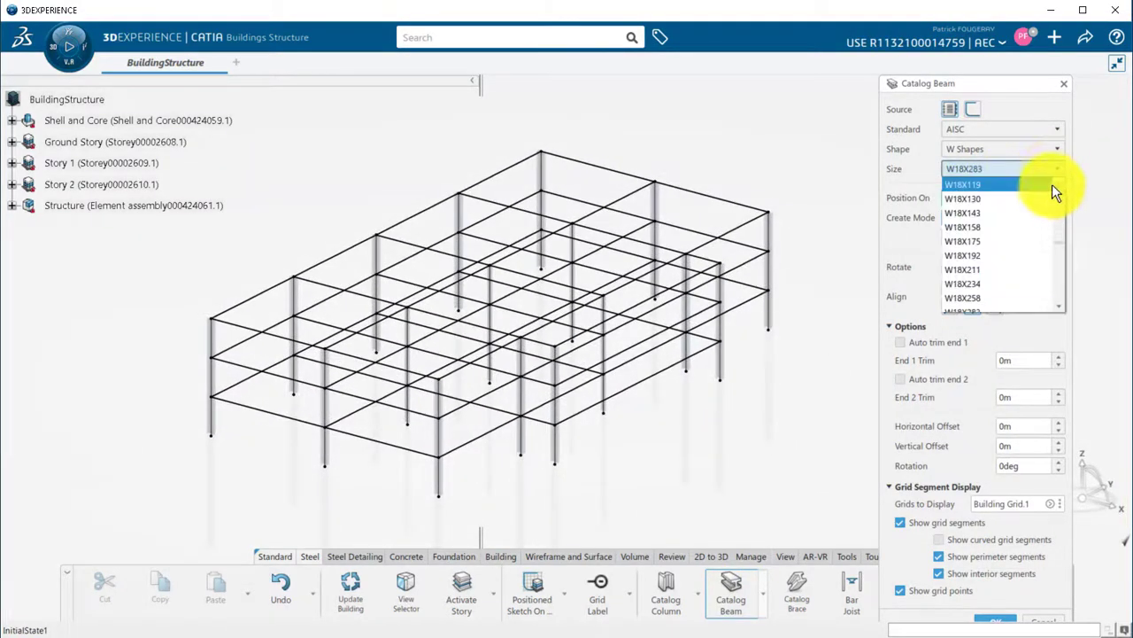
click(949, 241)
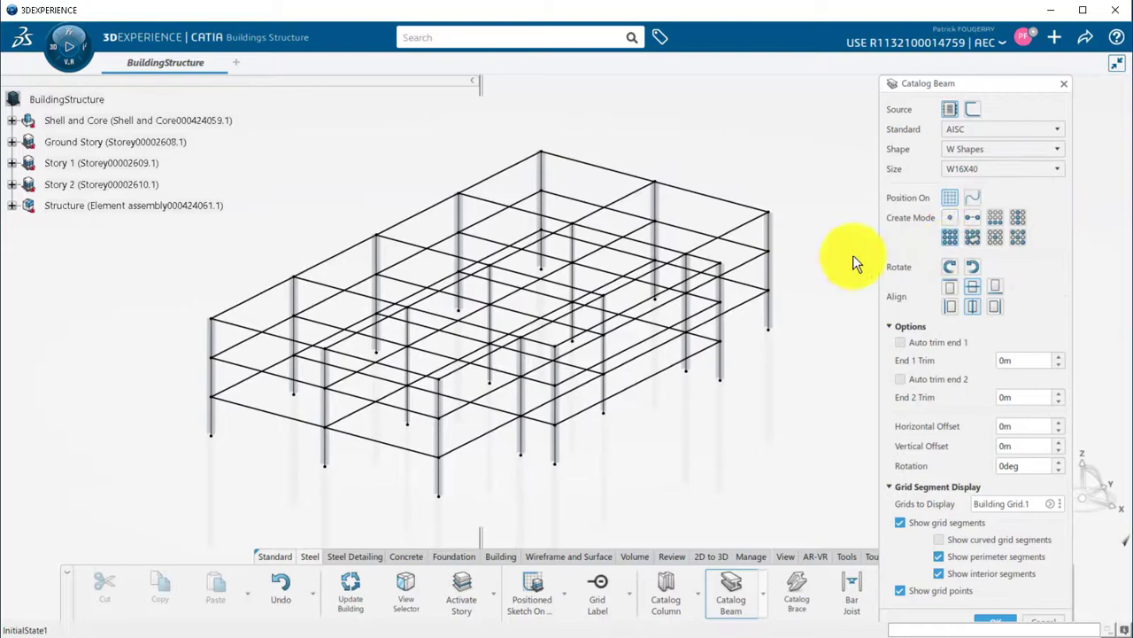
click(378, 443)
middle_click(380, 440)
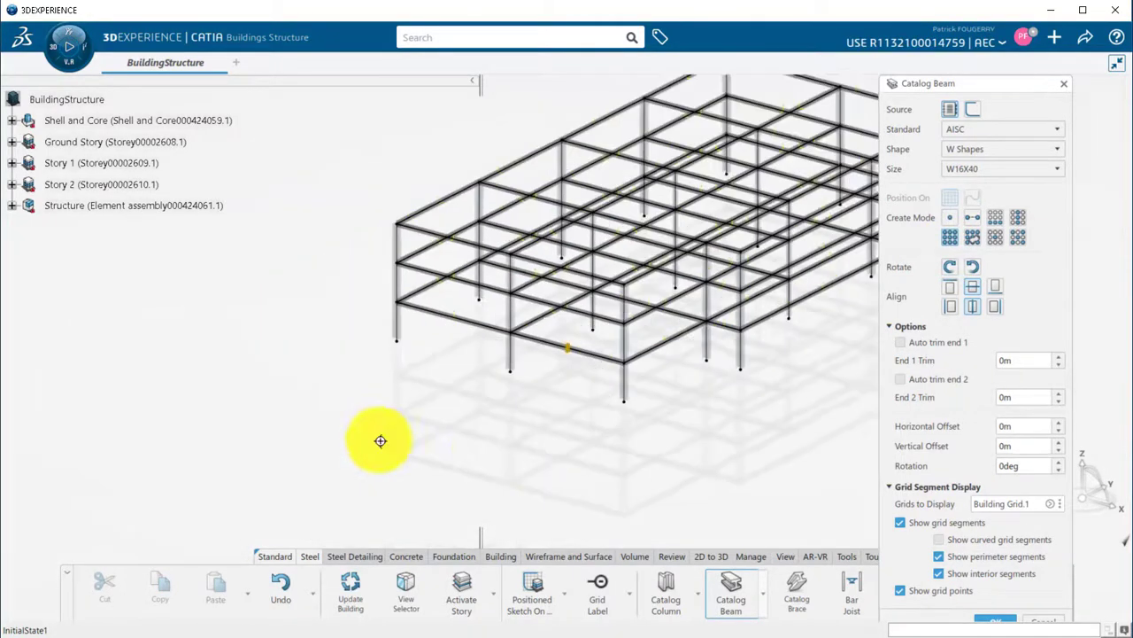
middle_drag(475, 453, 504, 322)
scroll(576, 335, down, 3)
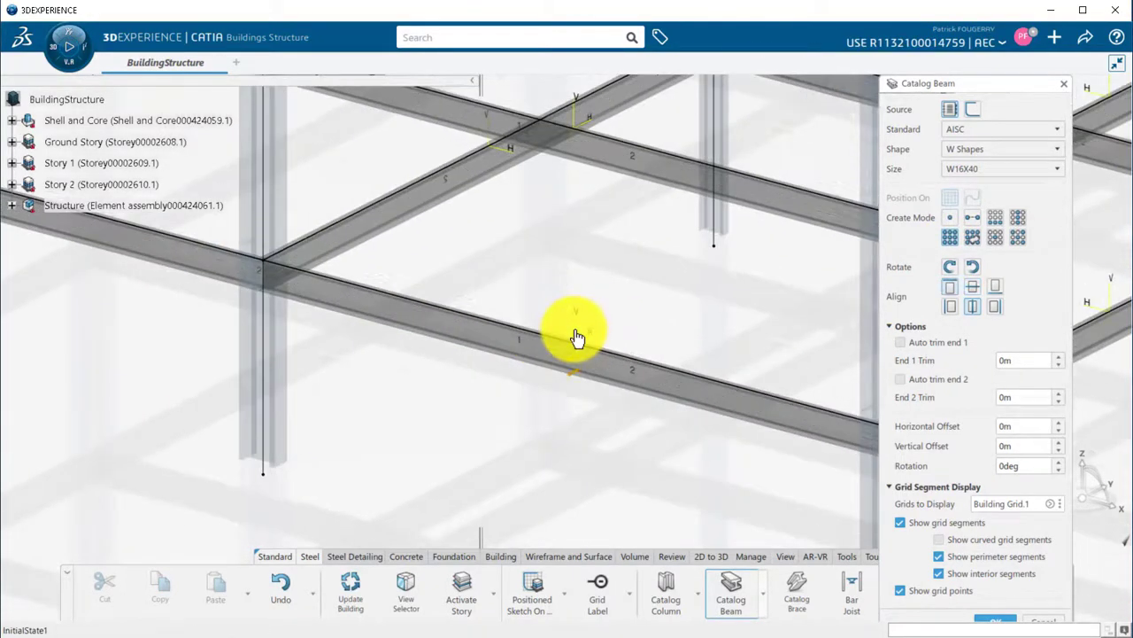
scroll(535, 357, down, 5)
- Delete the straight beams that span the front of the curved bay on all three levels
middle_drag(535, 357, 602, 440)
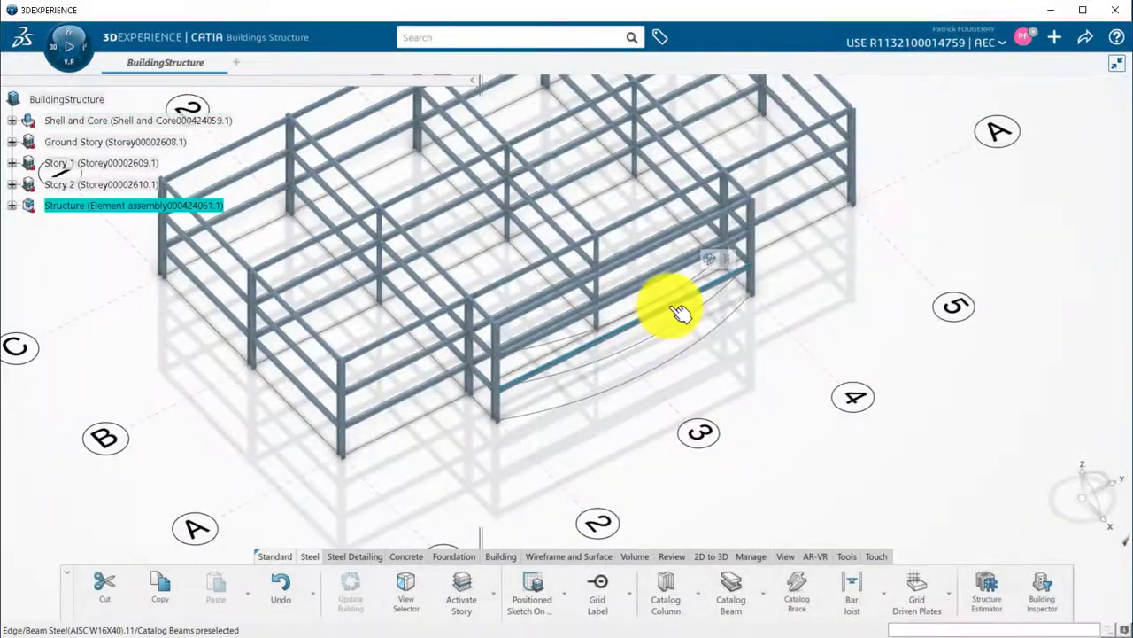
middle_drag(680, 312, 608, 274)
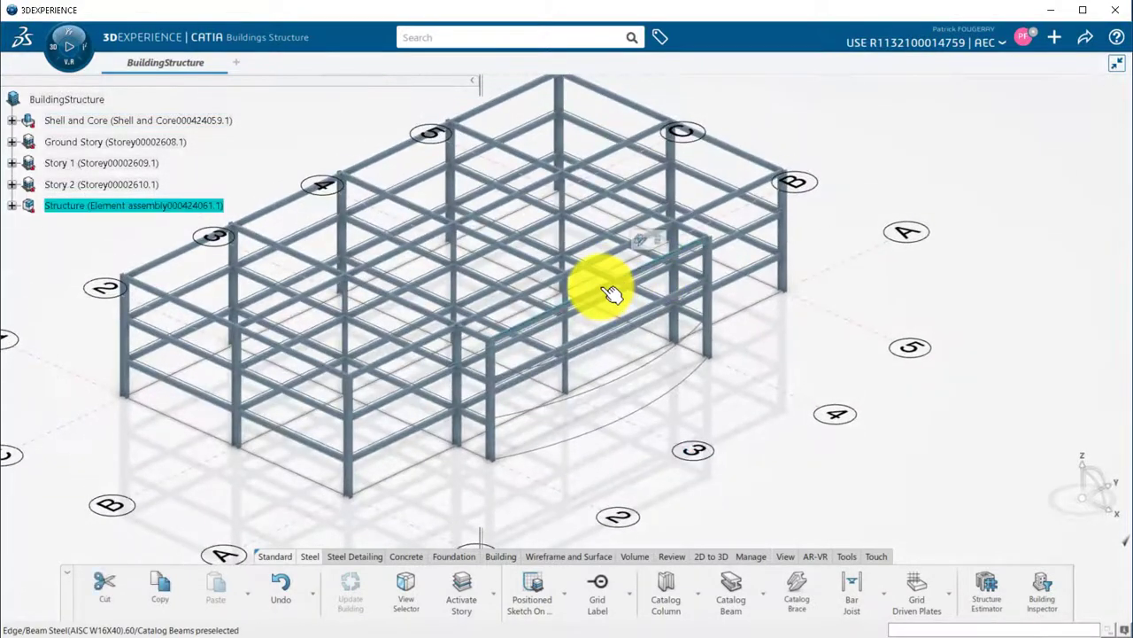
middle_drag(620, 329, 726, 516)
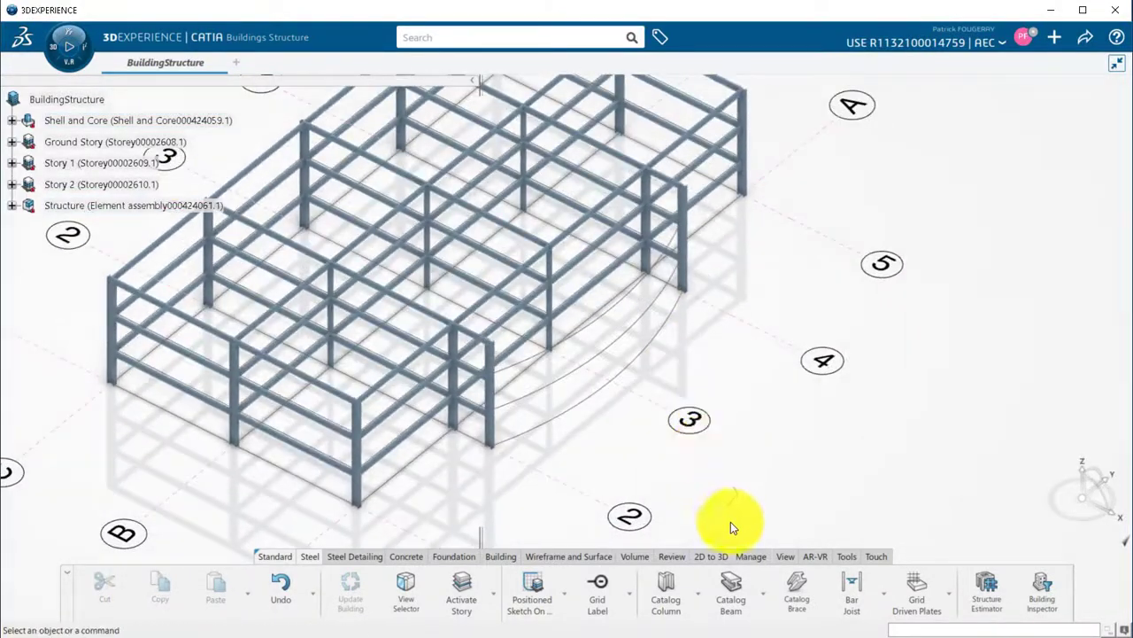
- Show the curved grid segments and create W16X40 catalog beams along the curved bay on all three levels
click(731, 582)
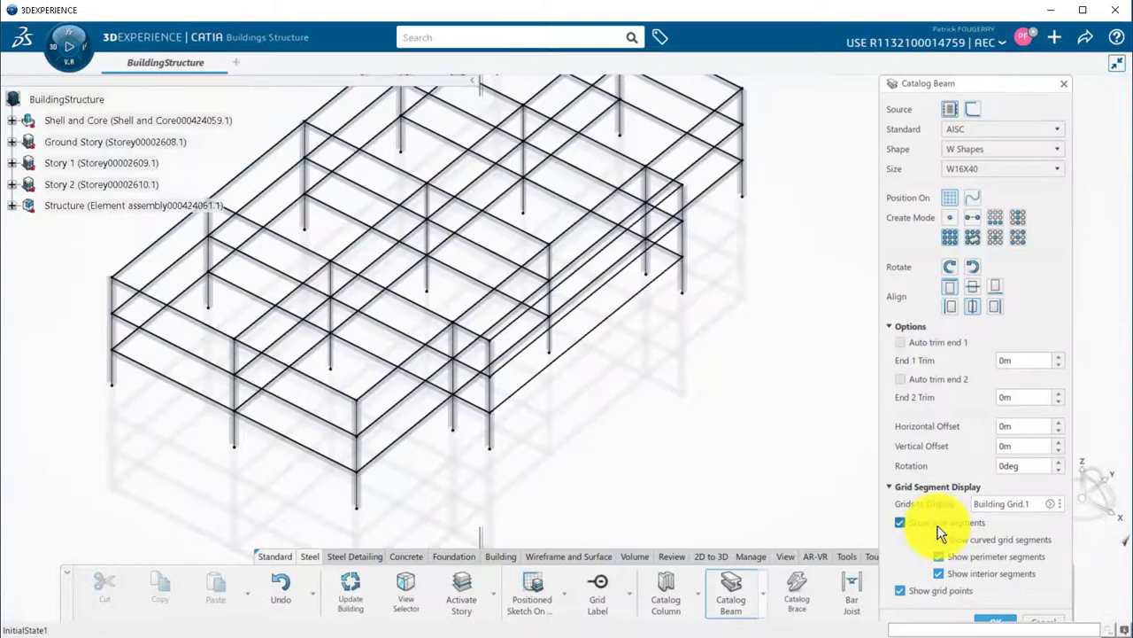
click(940, 541)
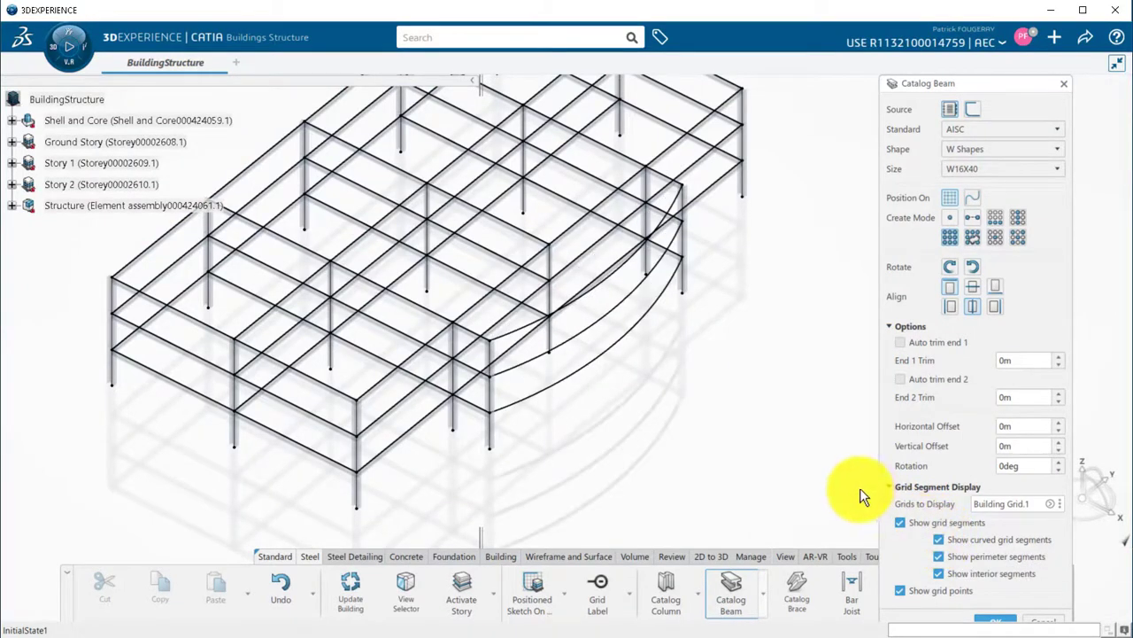
click(603, 290)
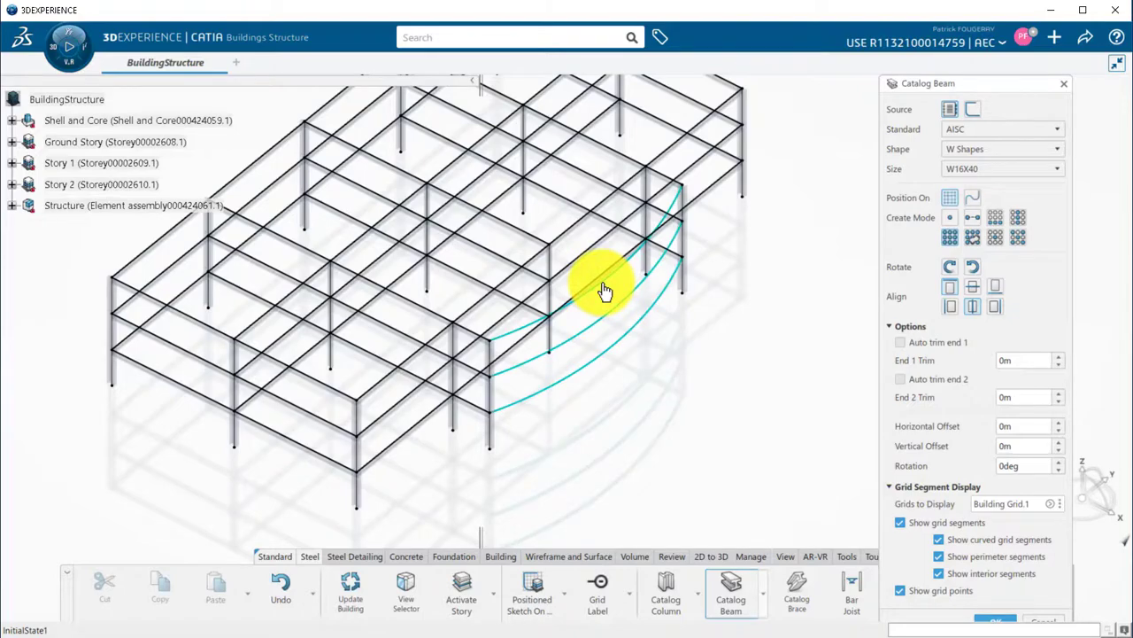
click(994, 620)
middle_drag(825, 445, 608, 499)
- Set up a catalog beam pattern between two opposite grid segments of the lowest floor's corner bay, using count spacing with 4 members
click(765, 599)
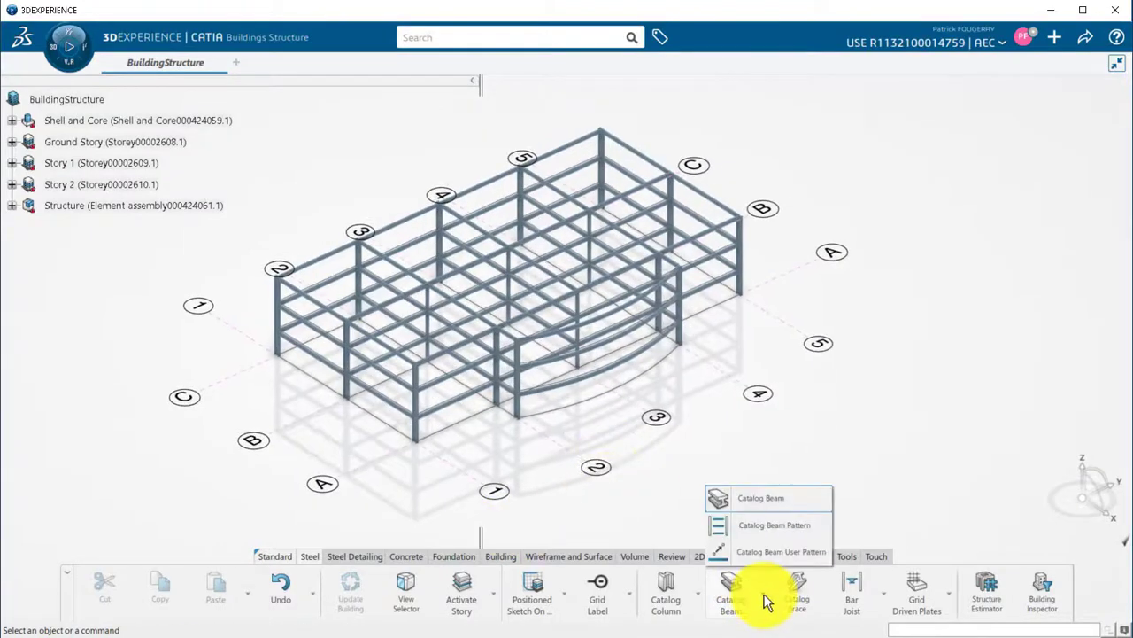
click(787, 527)
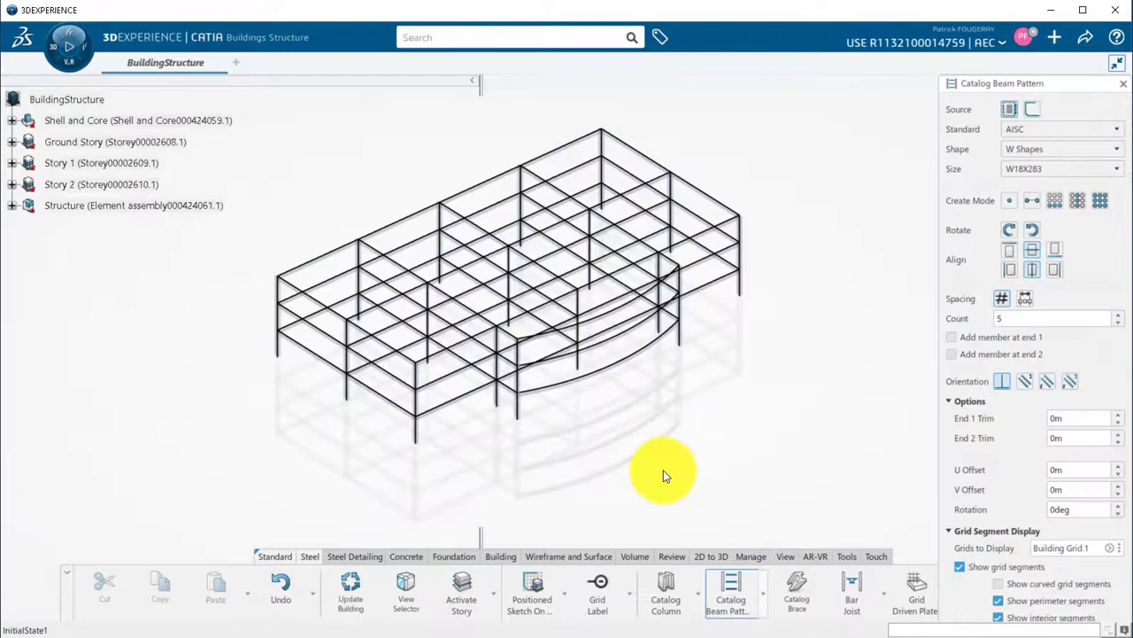
click(416, 345)
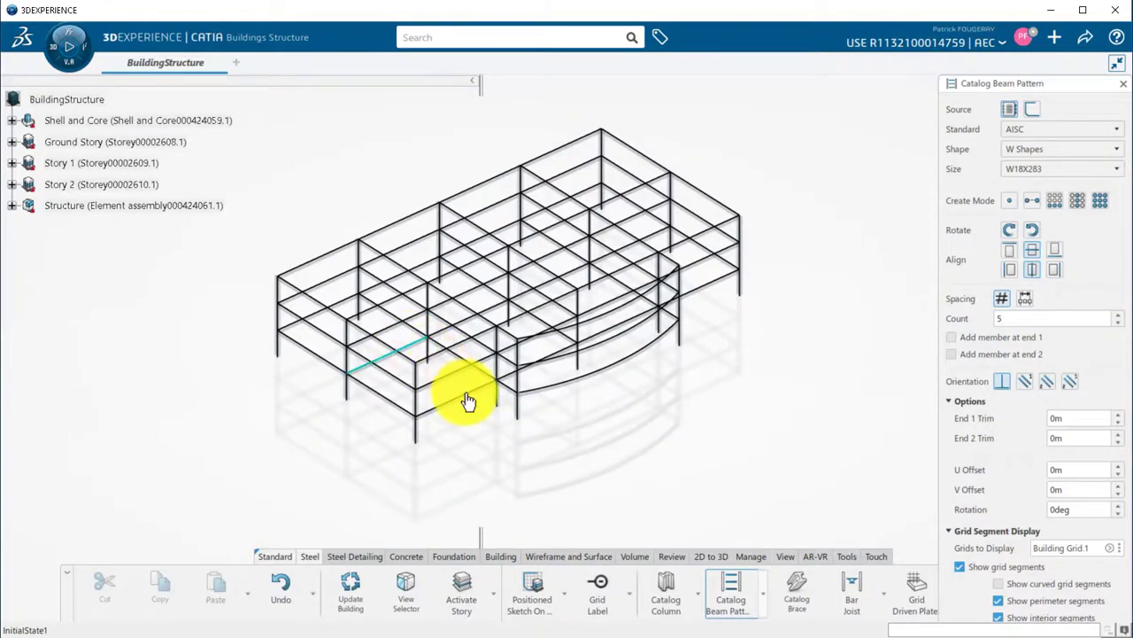
click(469, 400)
scroll(482, 403, up, 5)
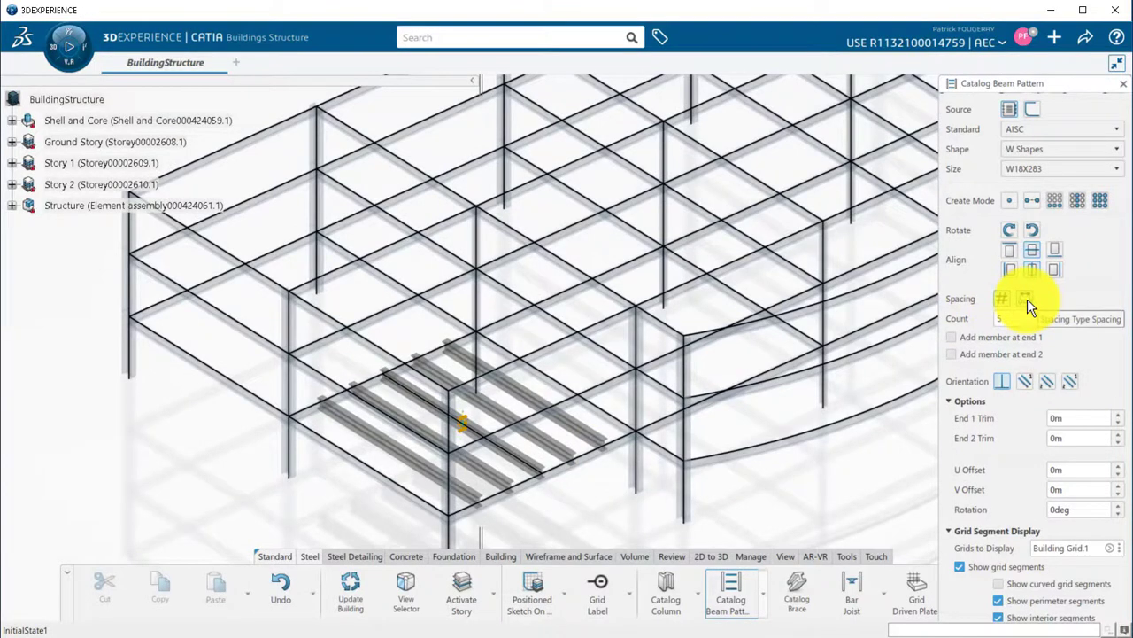
click(1118, 322)
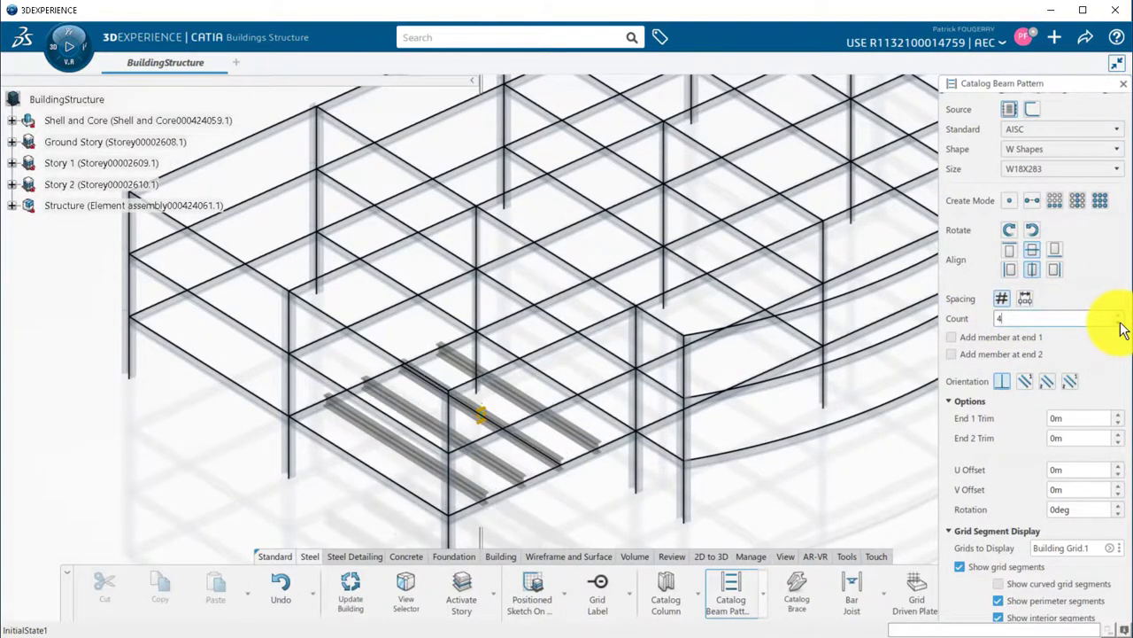
click(1026, 299)
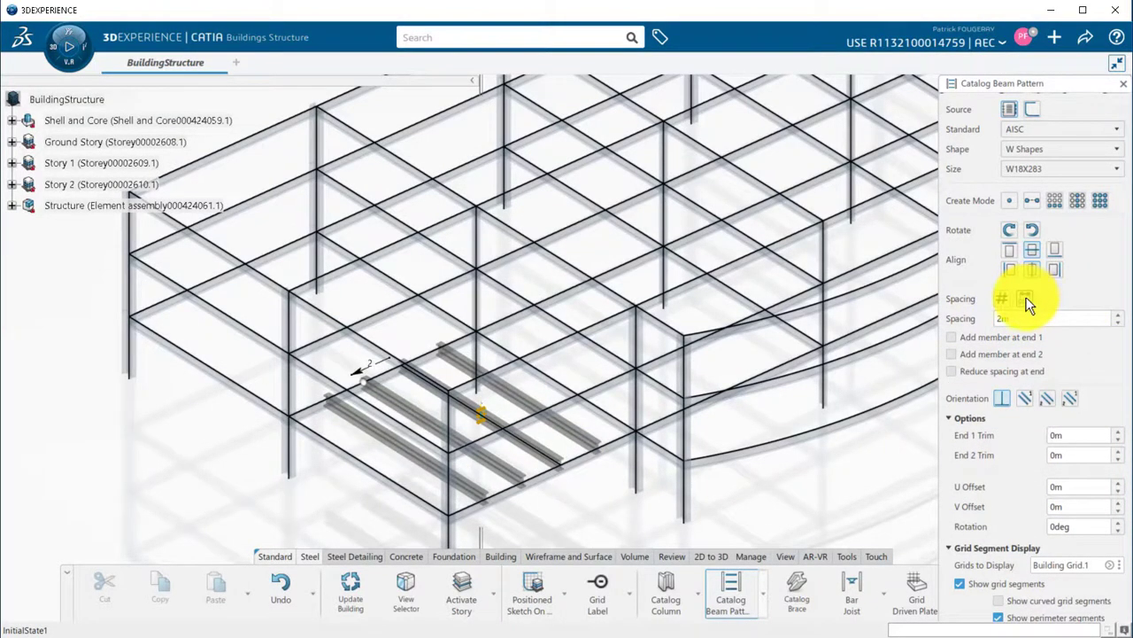
click(1009, 301)
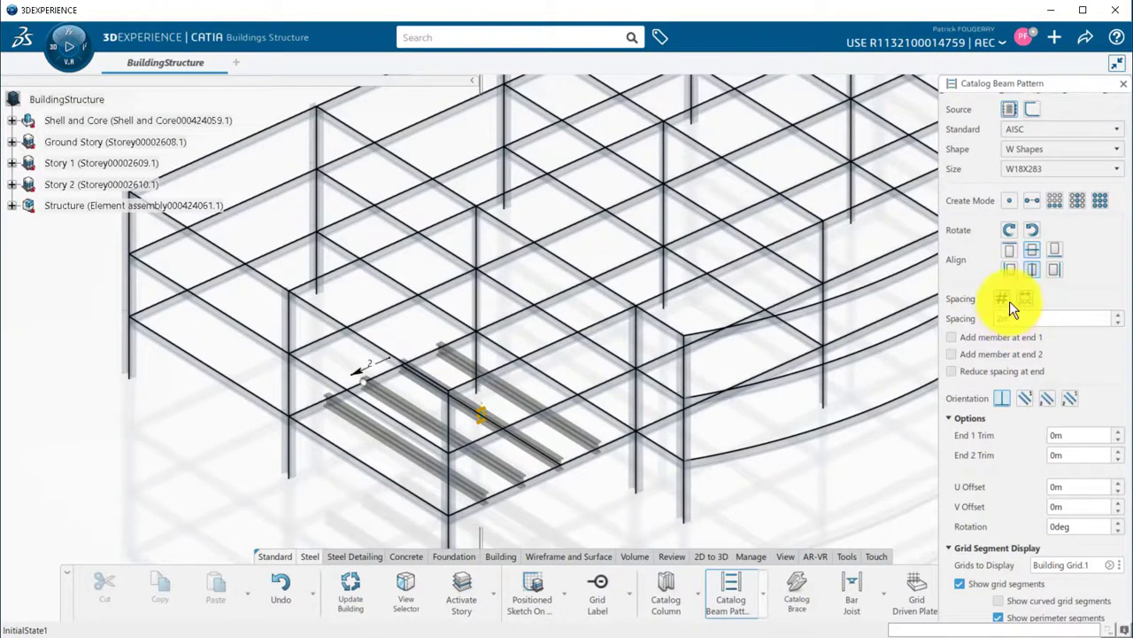
- Extend the beam pattern to the bays of the two lower floors with the same-level create mode and set its size to W10X15
click(1057, 202)
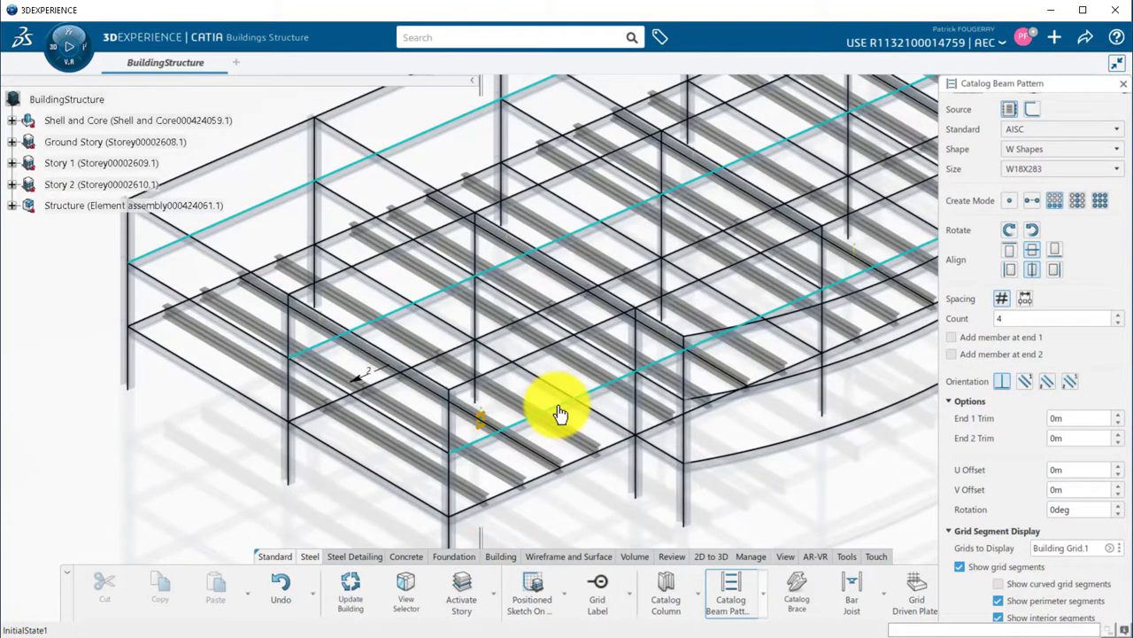
click(560, 414)
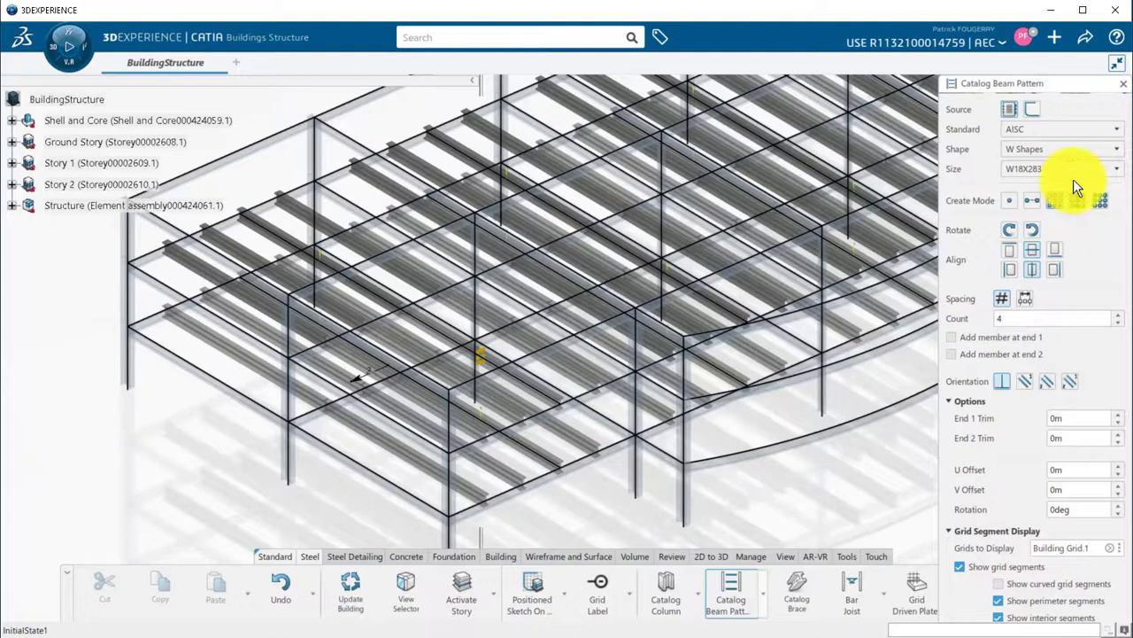
click(1112, 169)
scroll(1118, 205, up, 10)
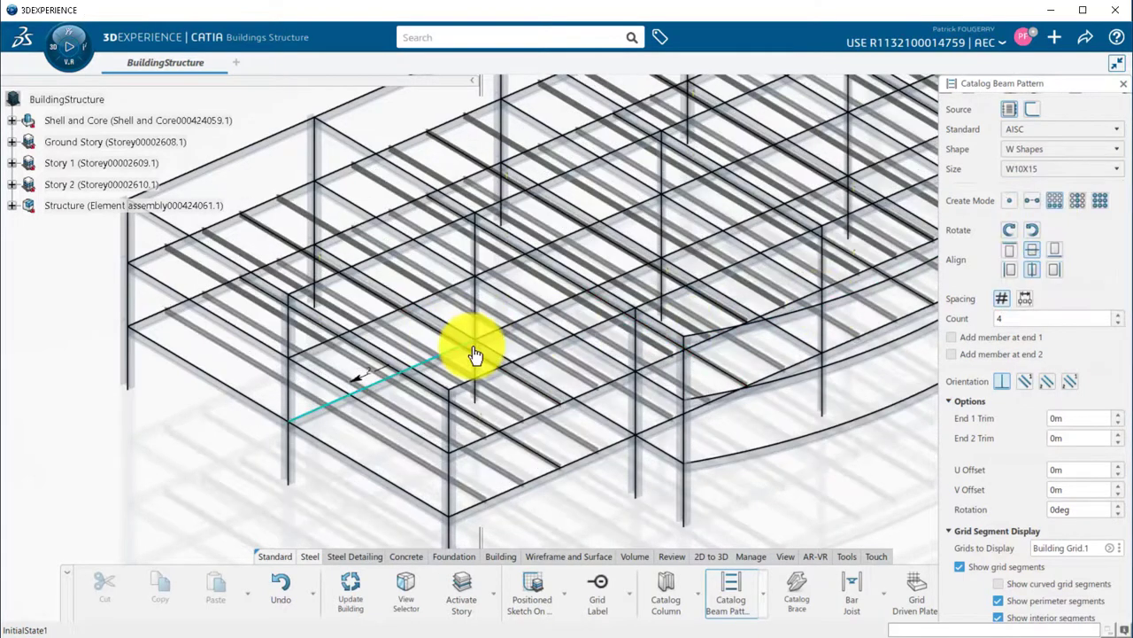
- Align the W10X15 beam pattern to the top of its profiles and create the beams
ctrl+middle_drag(477, 358, 523, 190)
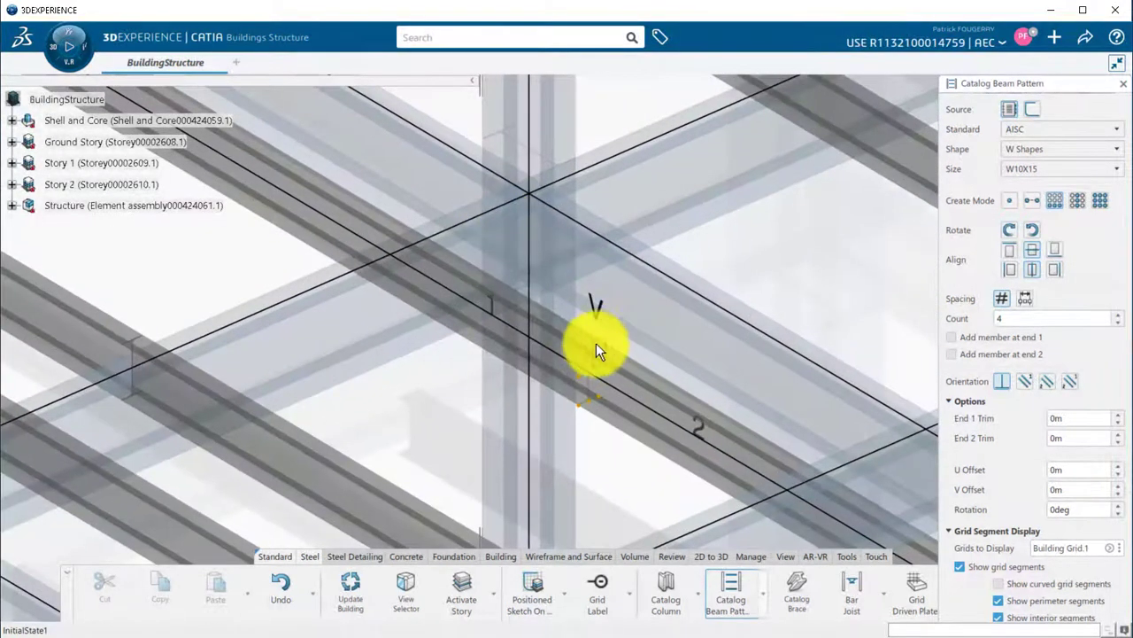
click(592, 352)
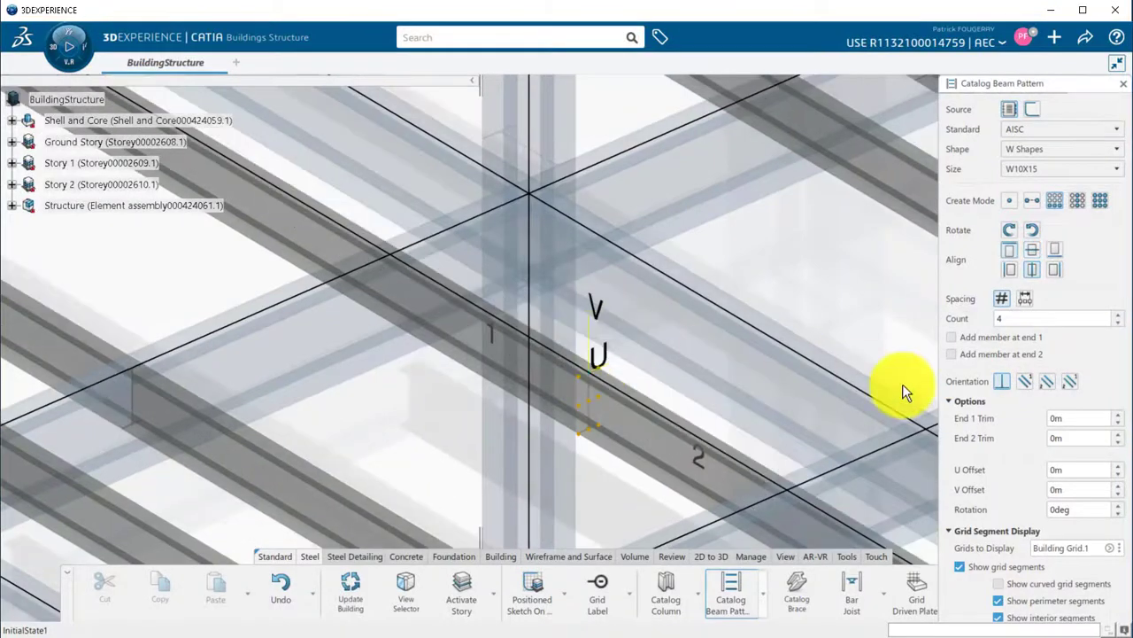
click(948, 401)
click(1057, 546)
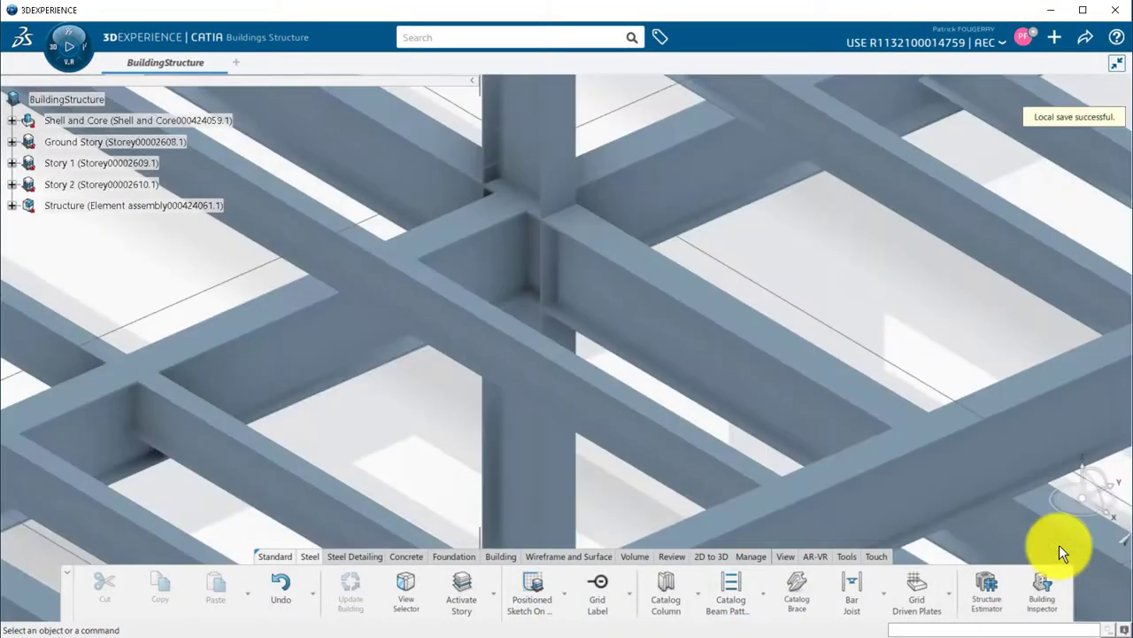
middle_drag(632, 287, 640, 412)
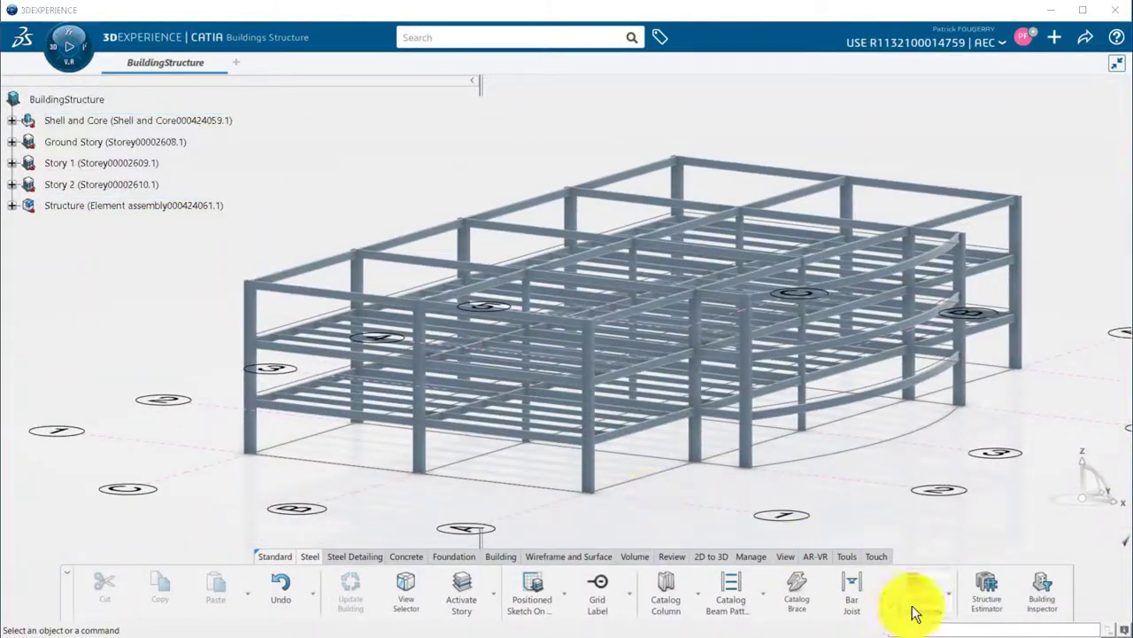
- Create a K series 22K6 bar joist pattern with a count of 5 across the roof-level bays, using the same-level create mode
click(886, 595)
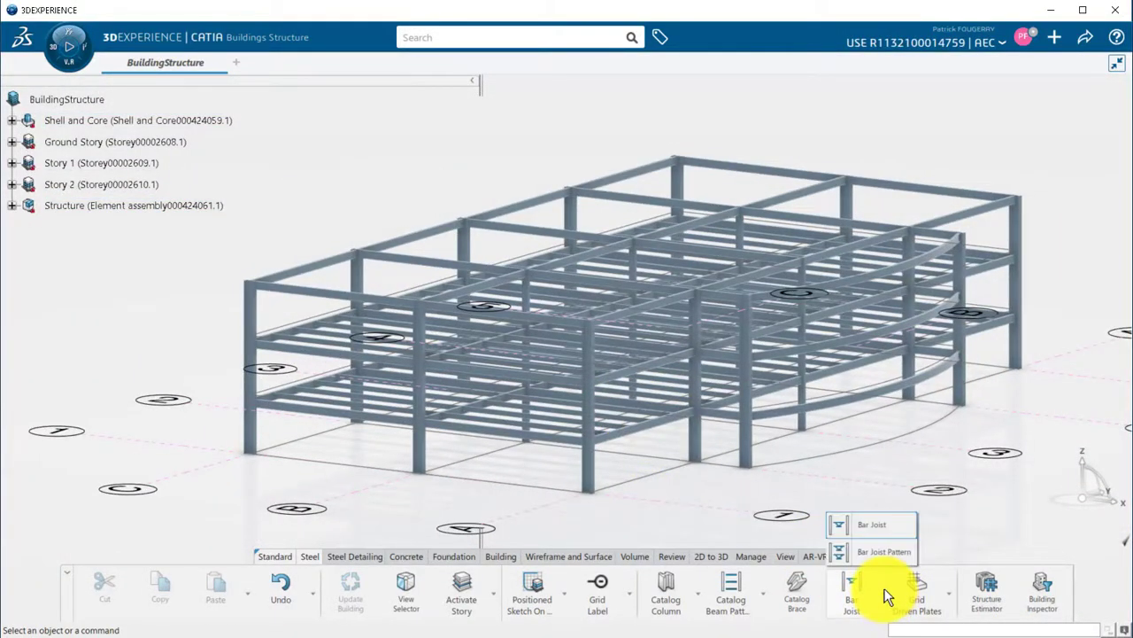
click(879, 554)
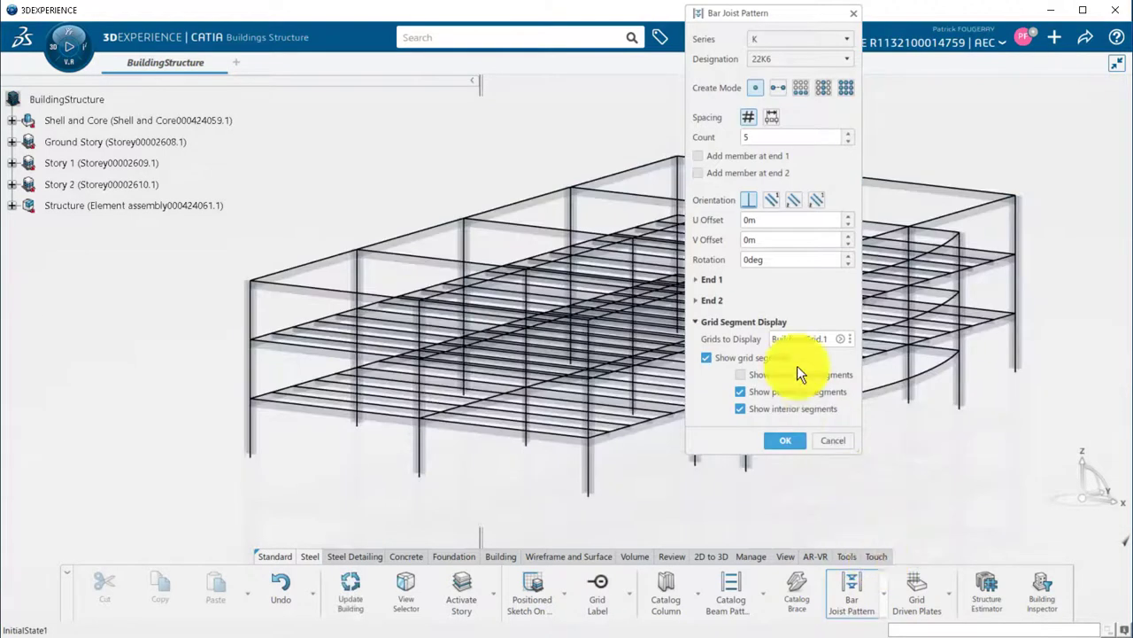
click(846, 40)
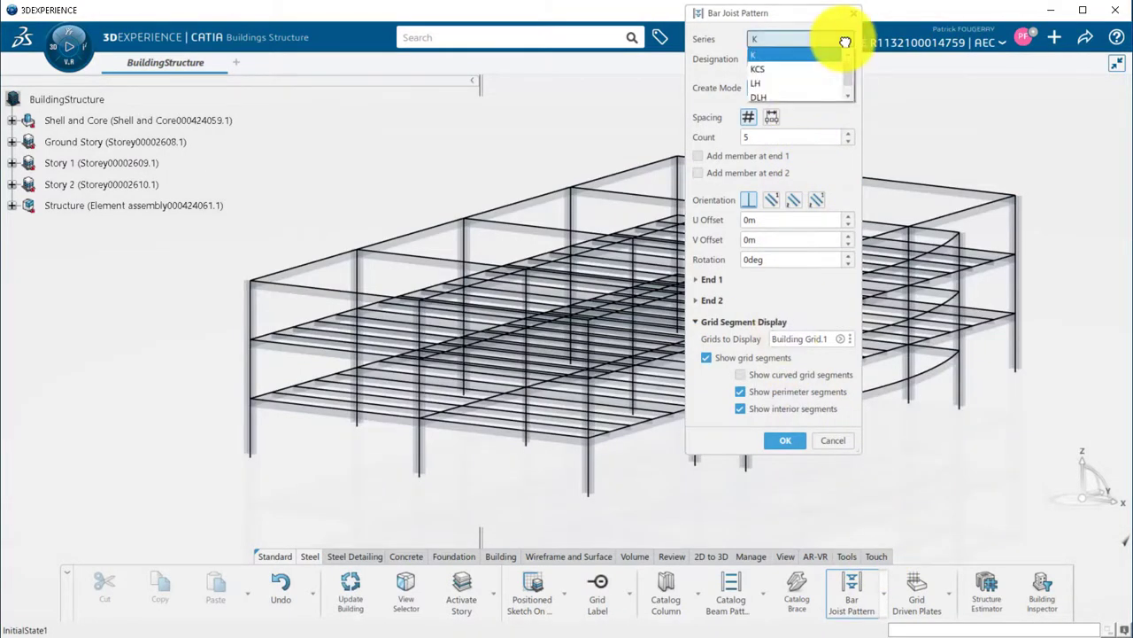
click(815, 27)
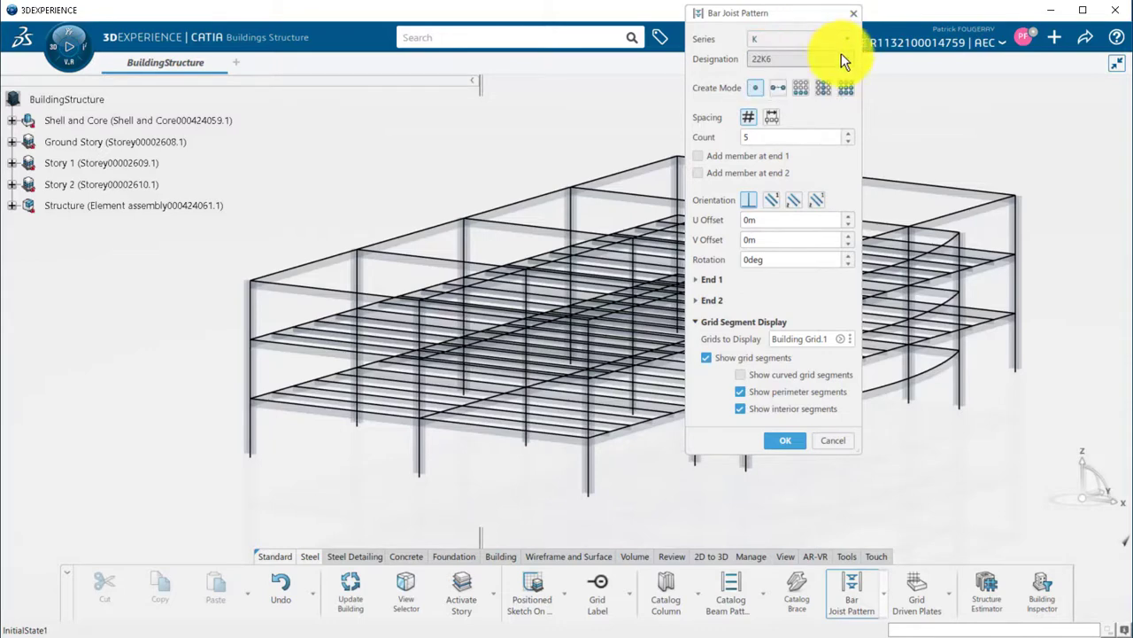
click(842, 54)
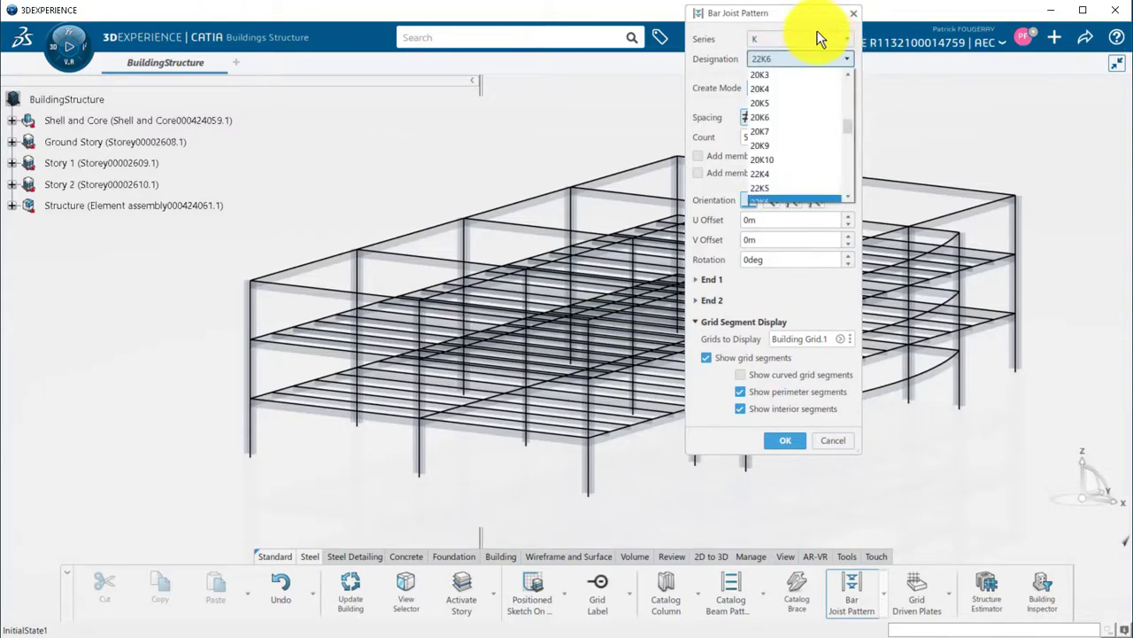
click(812, 25)
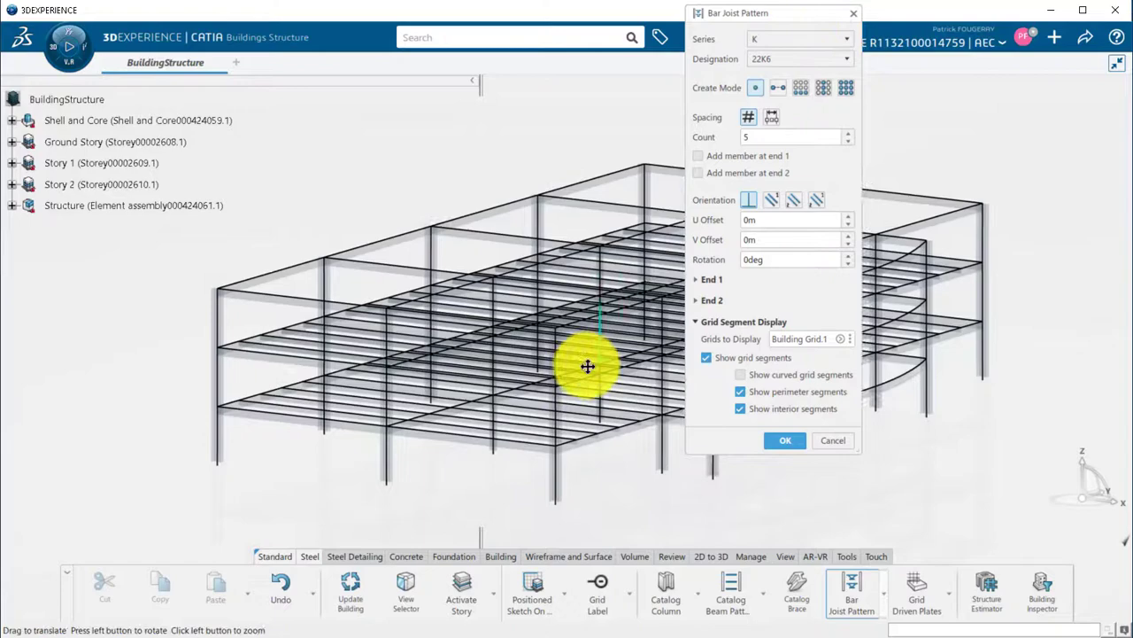
middle_drag(588, 366, 700, 222)
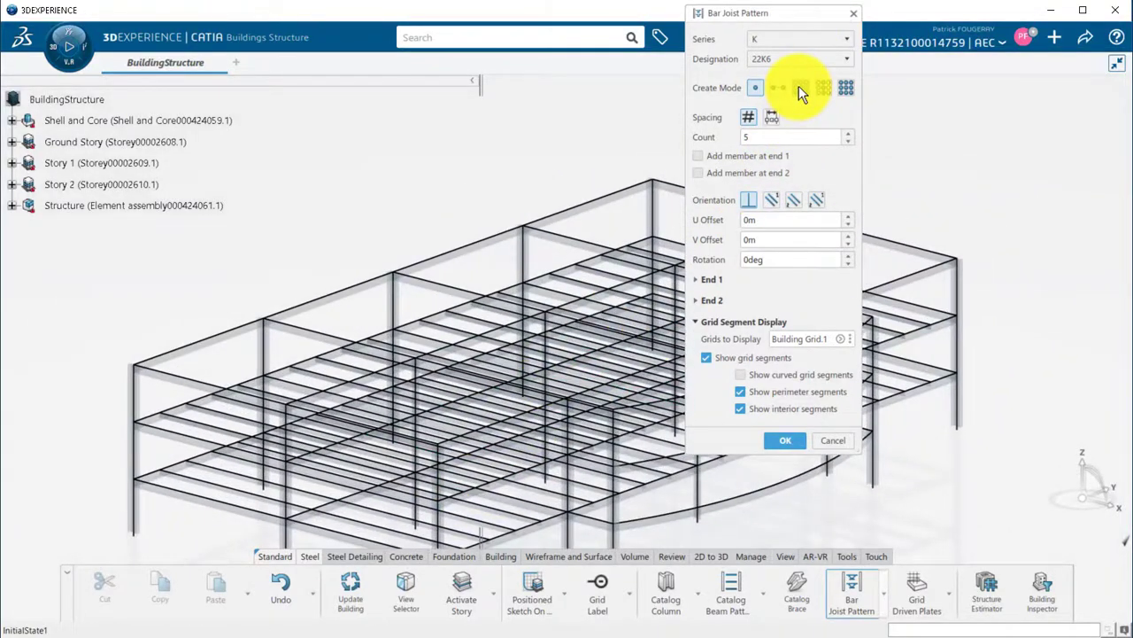
click(800, 89)
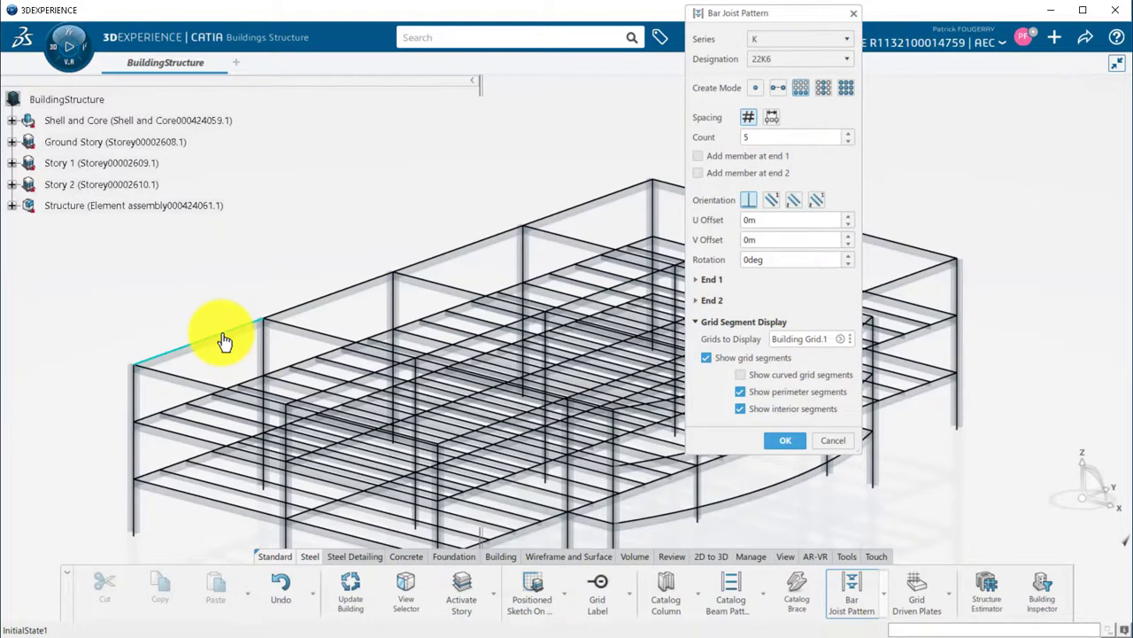
click(344, 392)
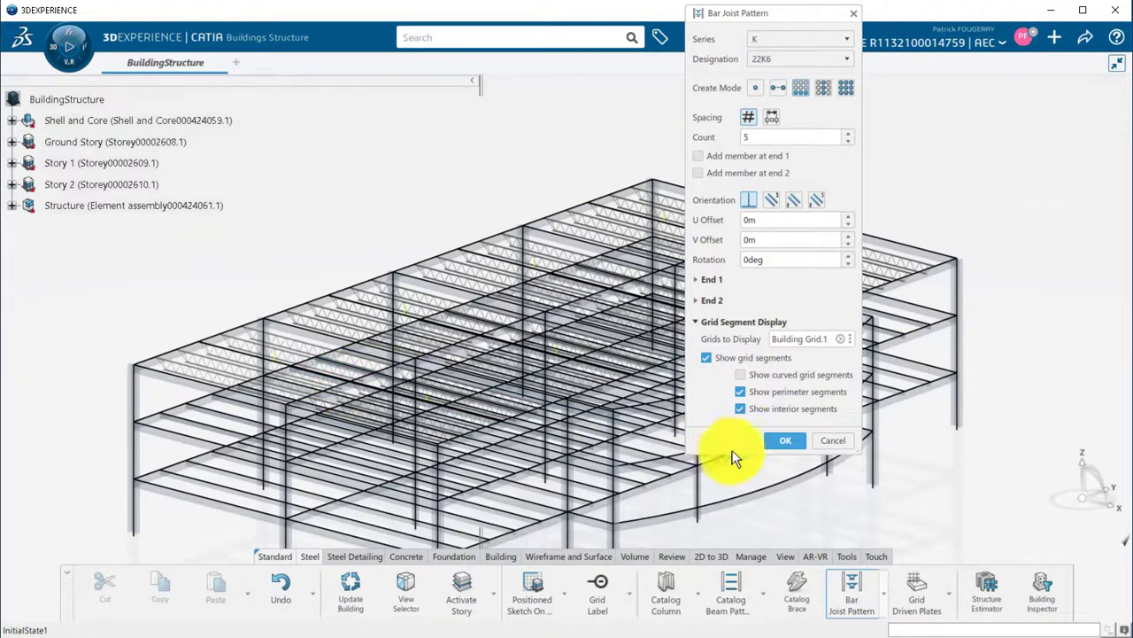
click(785, 440)
mouse_move(536, 460)
middle_down()
mouse_move(551, 404)
mouse_move(668, 378)
mouse_move(642, 433)
mouse_move(405, 435)
mouse_move(477, 430)
mouse_move(690, 569)
middle_up()
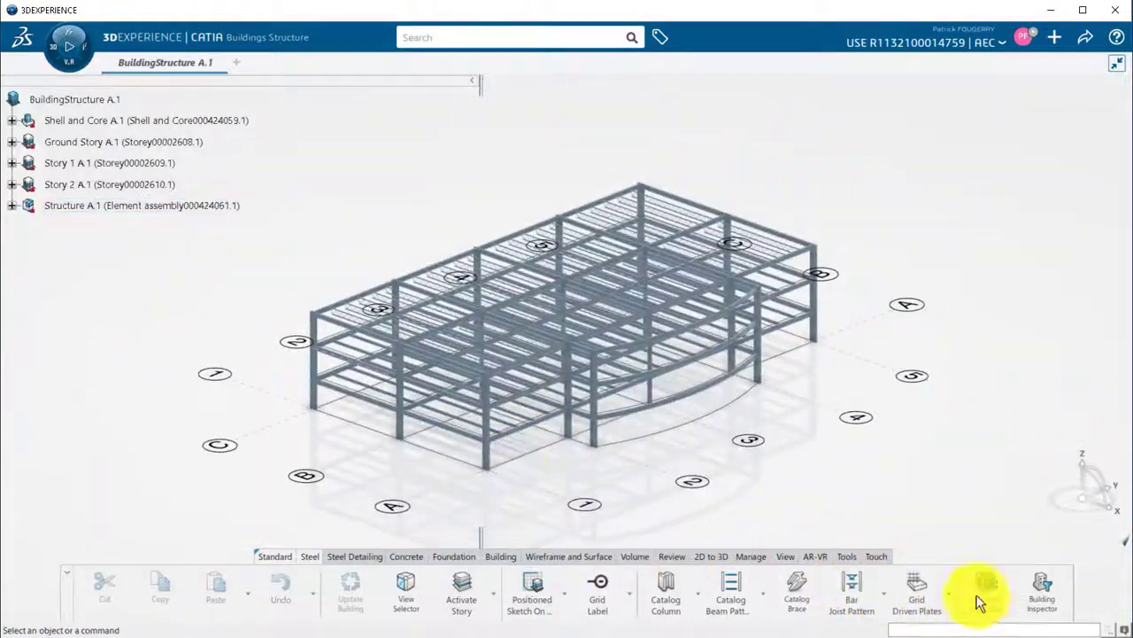
- Open the Structure Estimator for the building and review the section, length and count of the joists
click(983, 590)
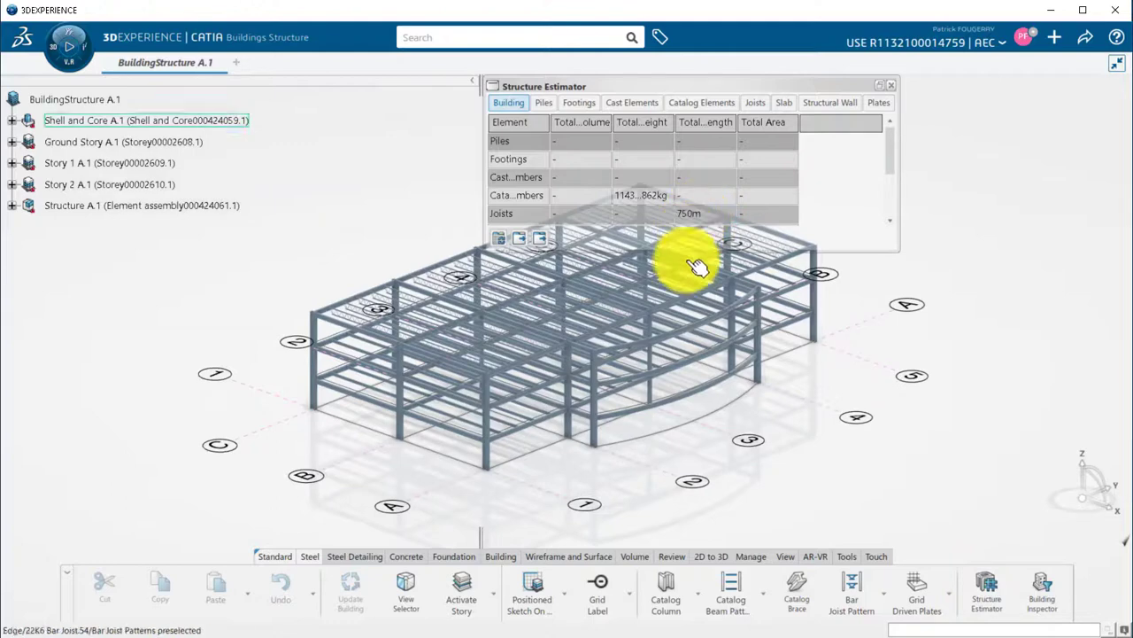
middle_drag(692, 304, 447, 379)
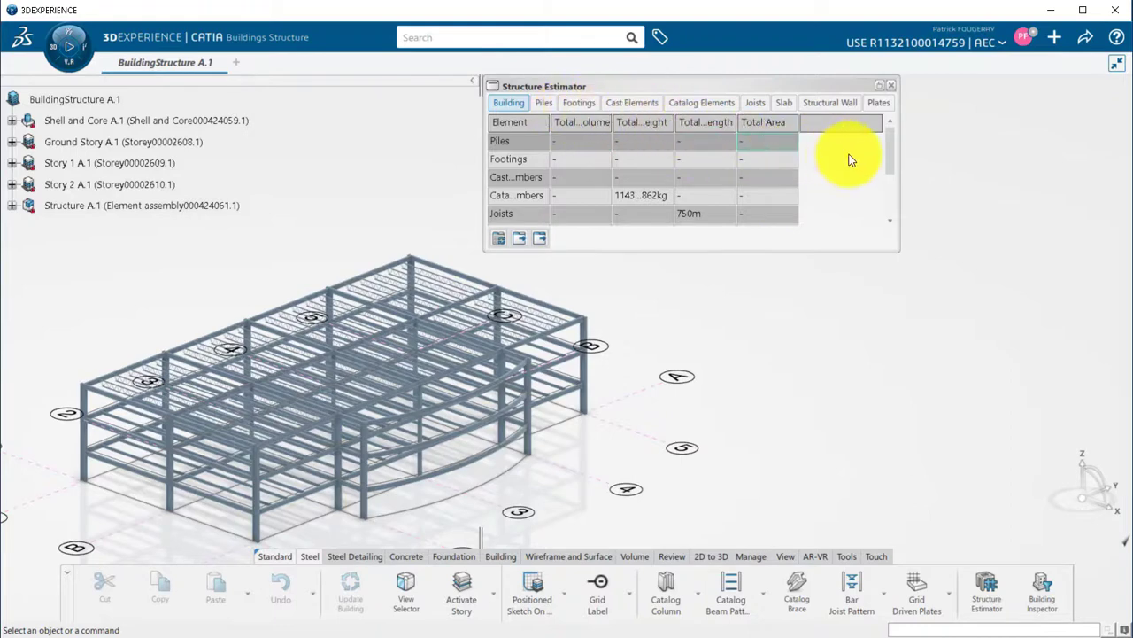
click(751, 102)
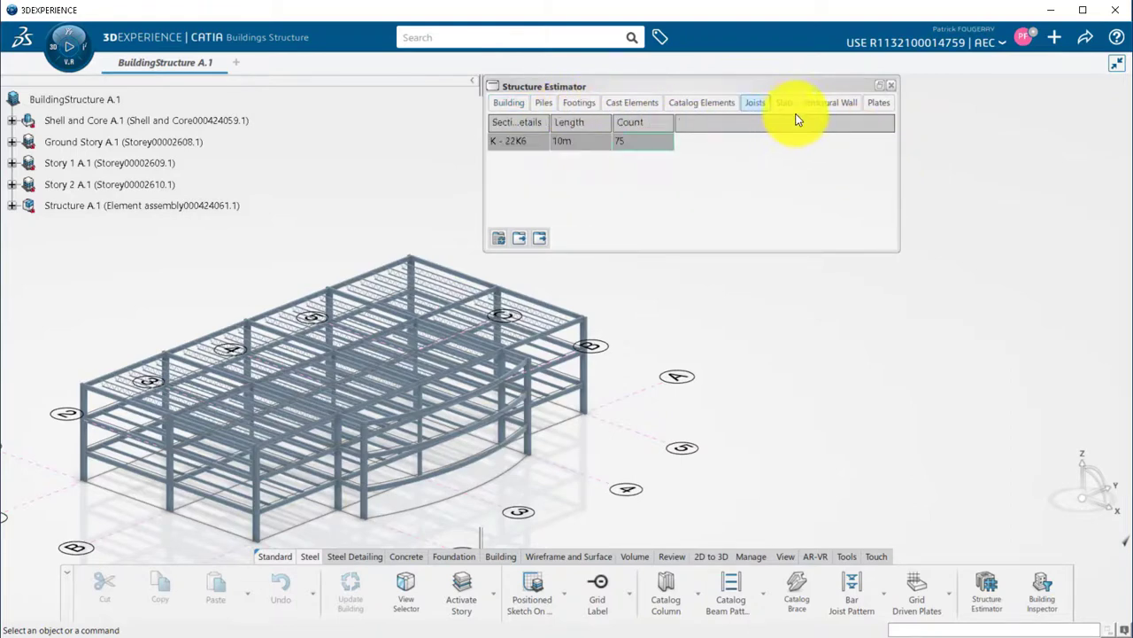
drag(900, 122, 1031, 141)
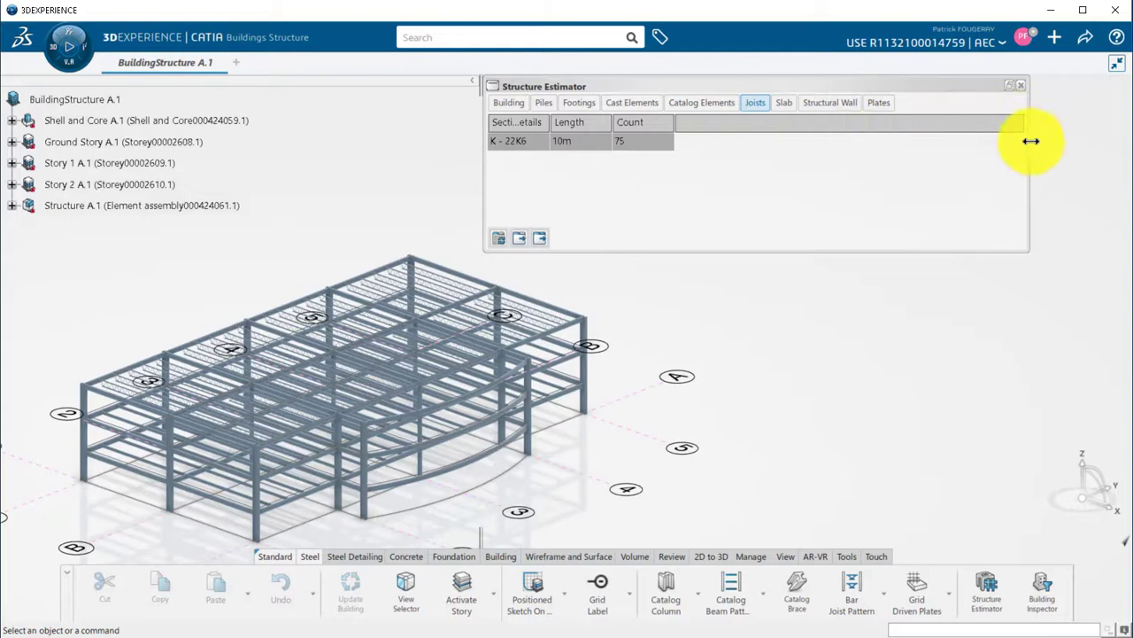
- Review the catalog elements' estimate with full section details, sorted by descending total weight, and close the estimator
click(704, 103)
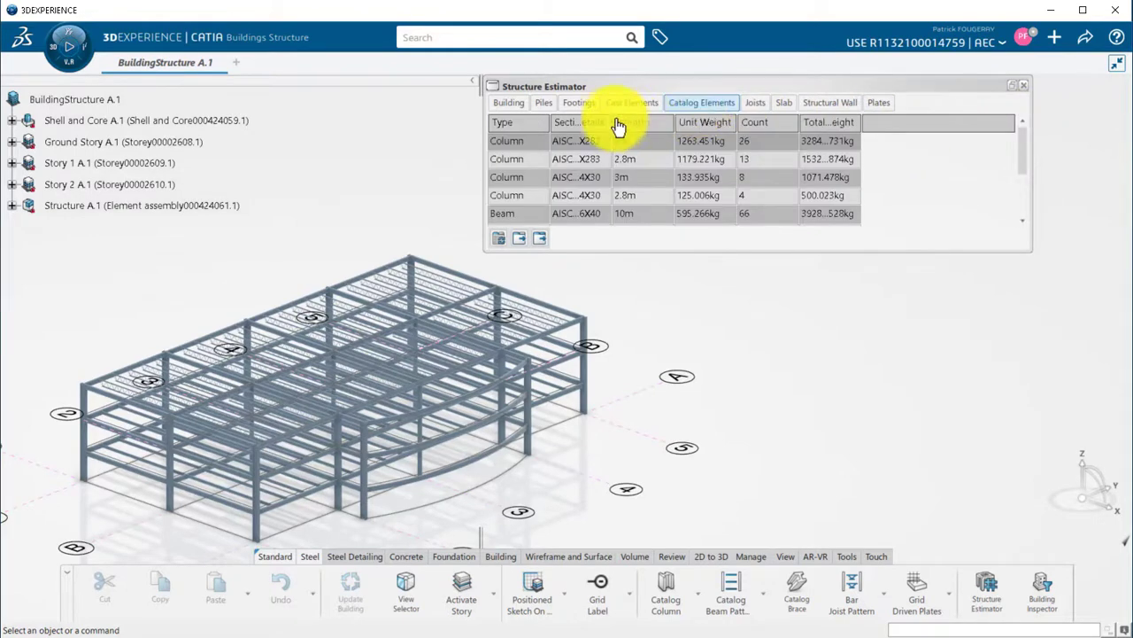
drag(613, 119, 716, 134)
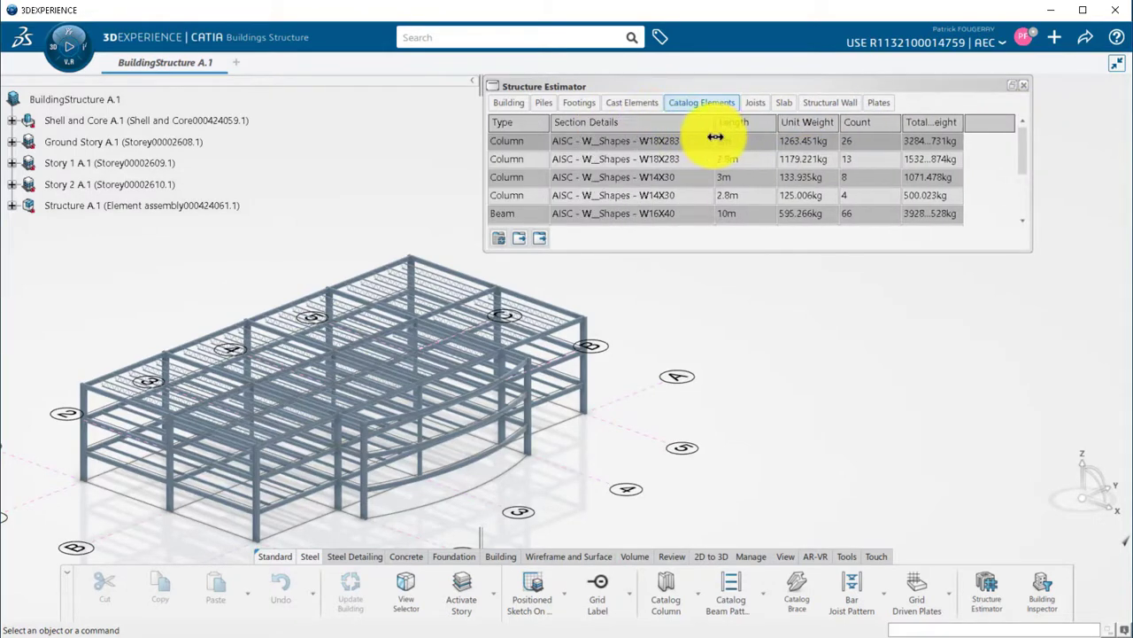
click(963, 124)
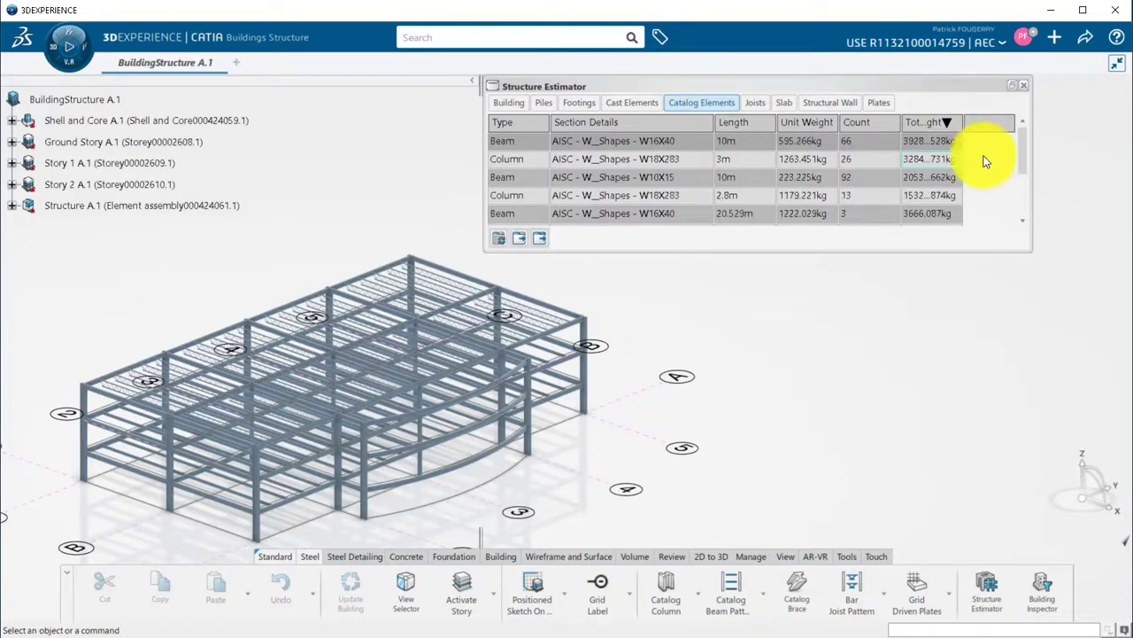
click(1024, 85)
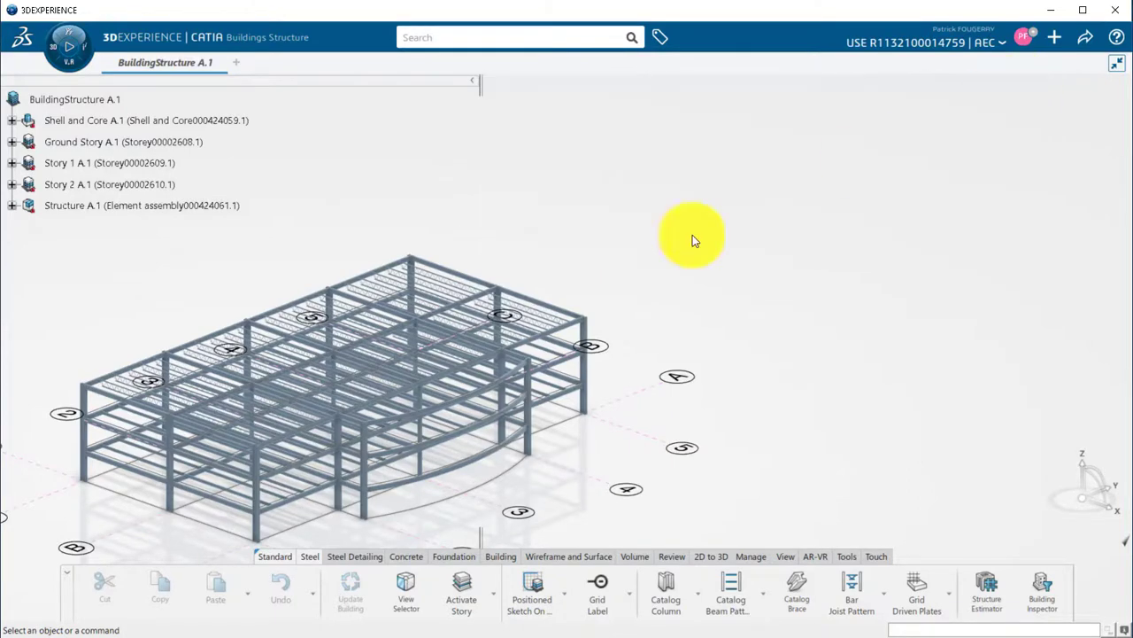
- Set up Generate 2D Views for the building as structural views on a single sheet at 1:100 scale
middle_drag(630, 289, 664, 284)
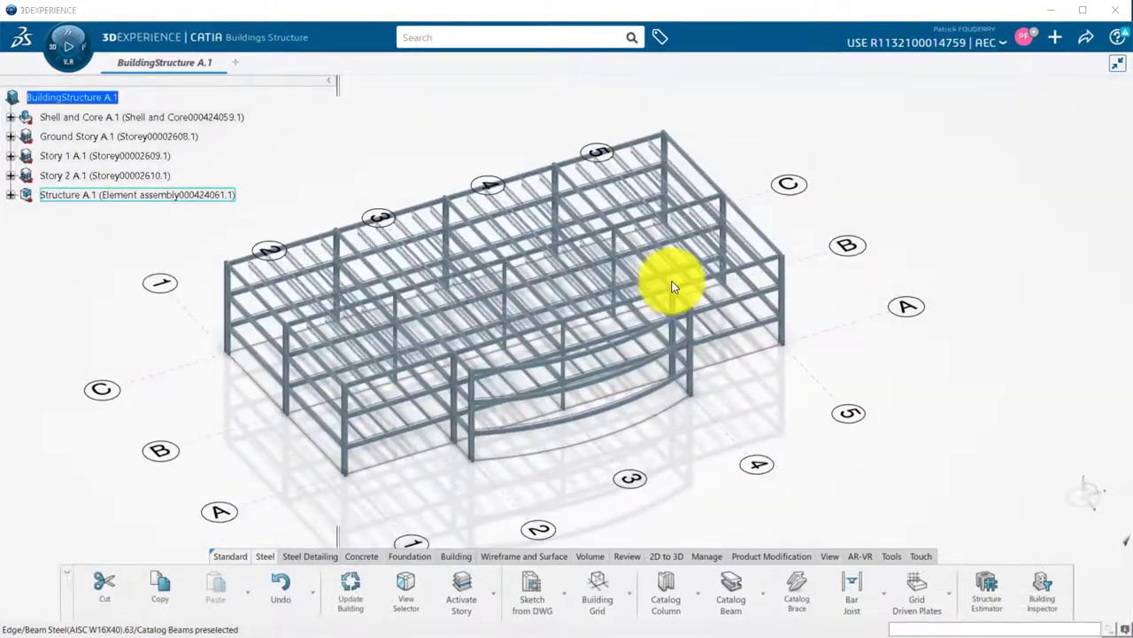
click(457, 557)
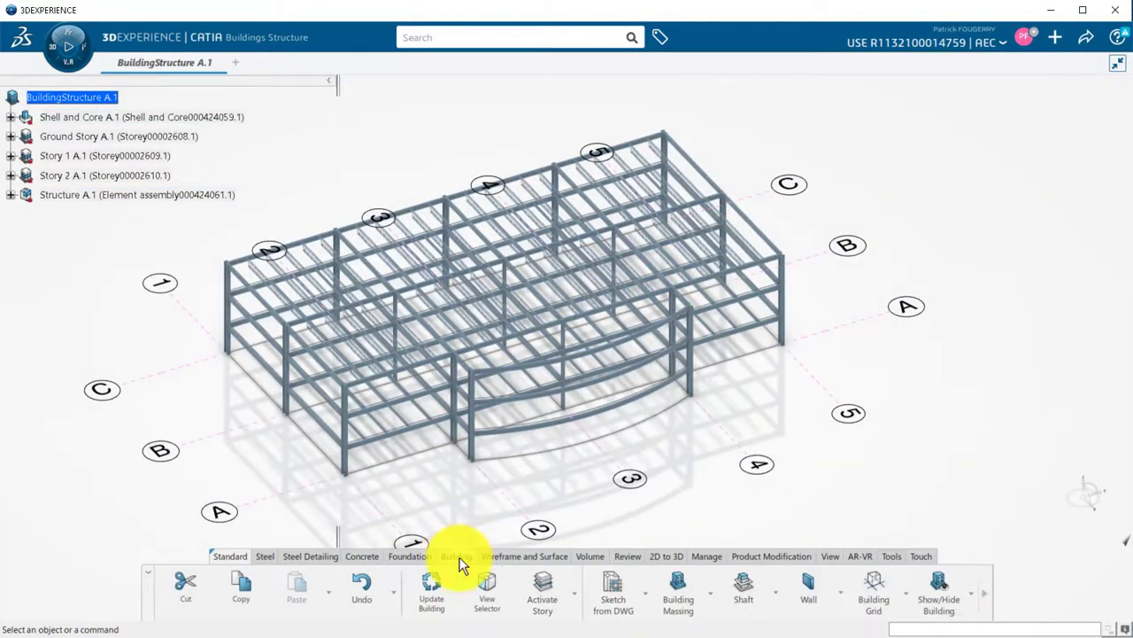
click(984, 593)
click(979, 590)
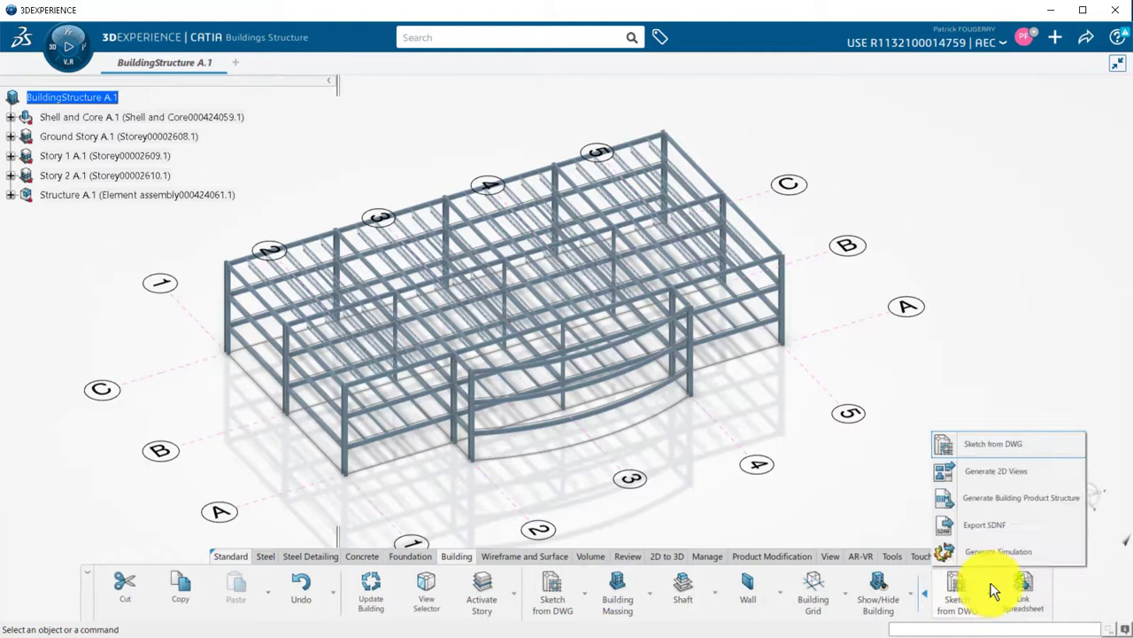
click(989, 470)
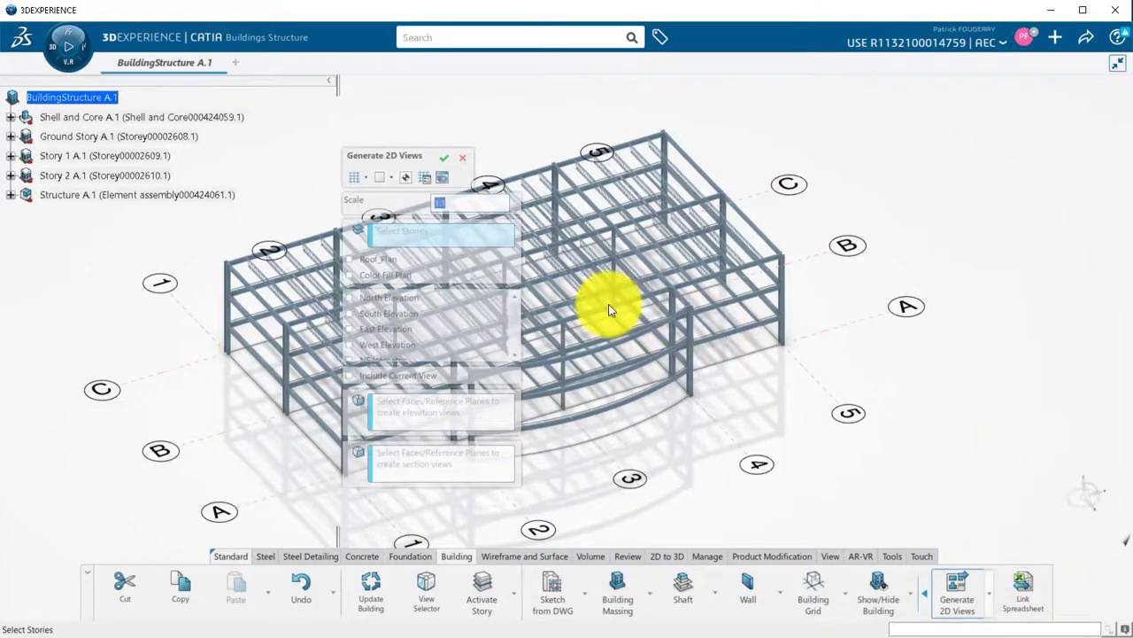
middle_drag(609, 304, 610, 378)
middle_drag(518, 374, 236, 390)
click(364, 178)
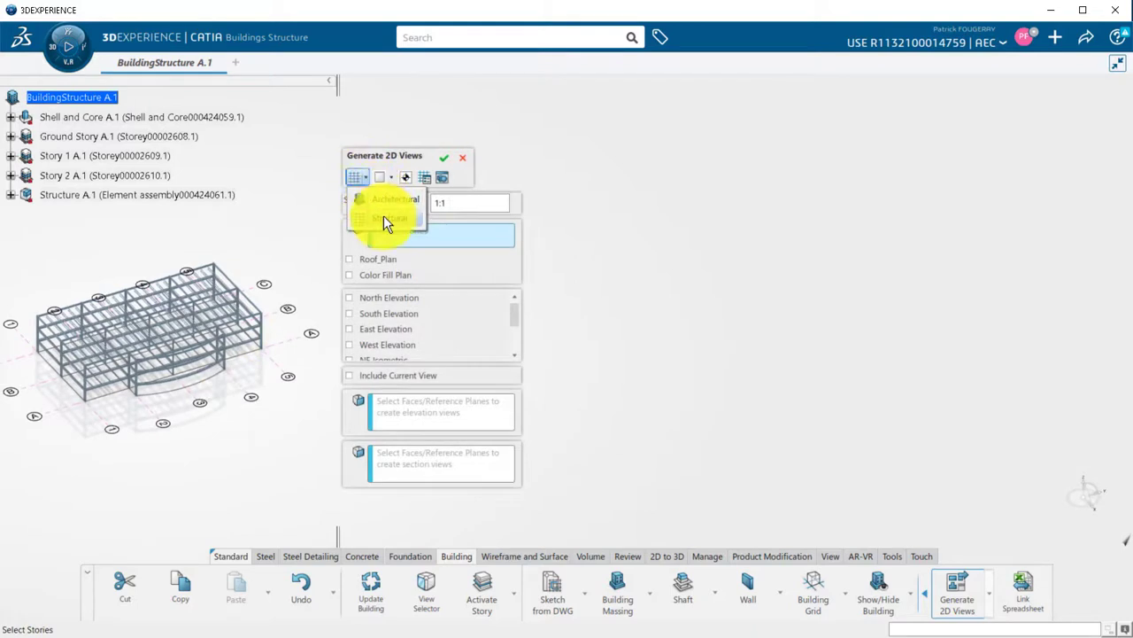
click(383, 217)
click(392, 178)
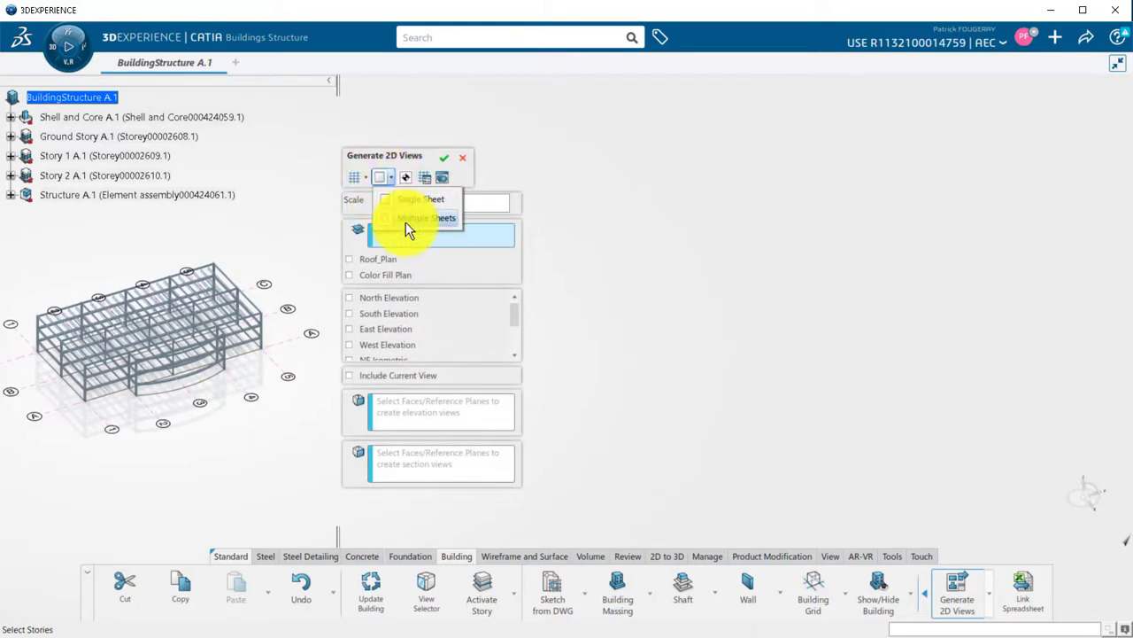
click(408, 203)
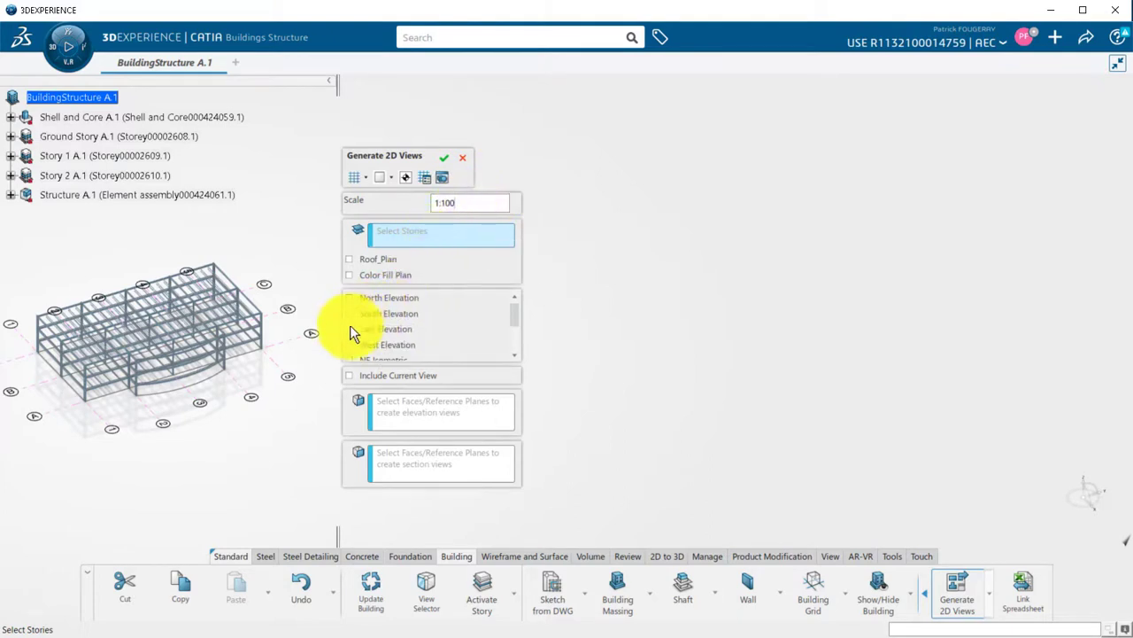
- Include the West Elevation, the SE Isometric and the plan of Story 1 in the generated views
scroll(351, 339, down, 3)
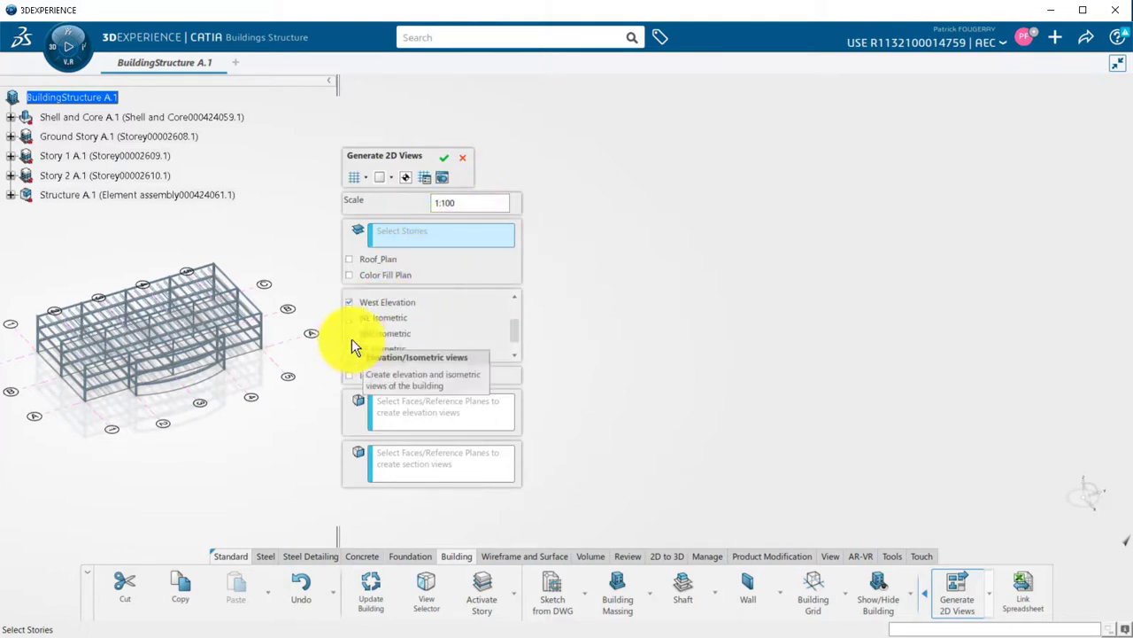
click(348, 337)
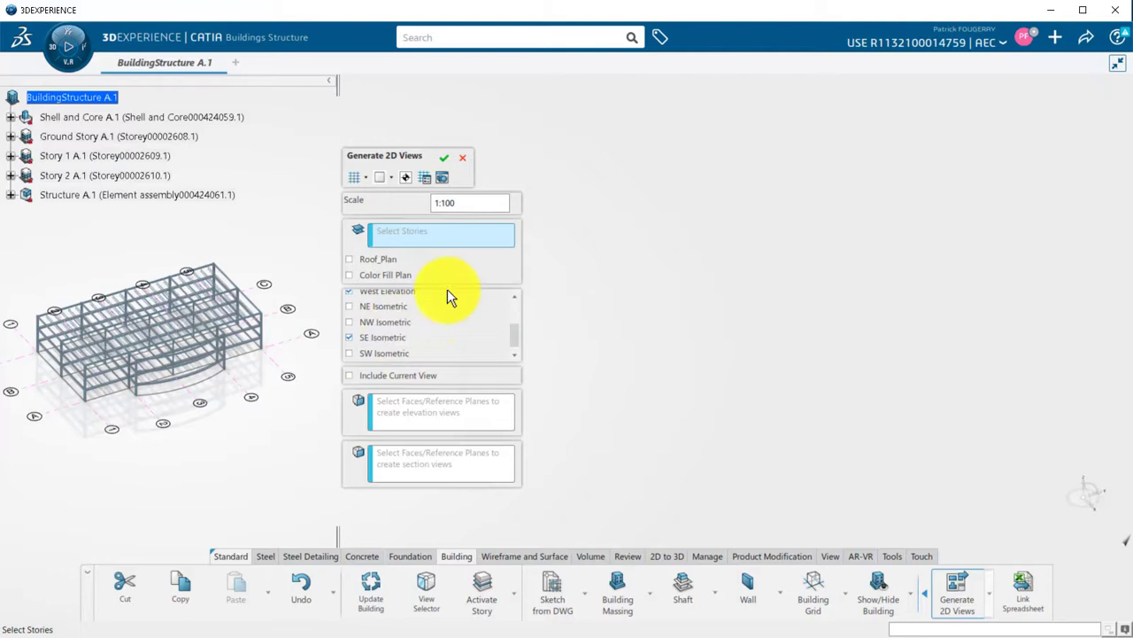
click(132, 156)
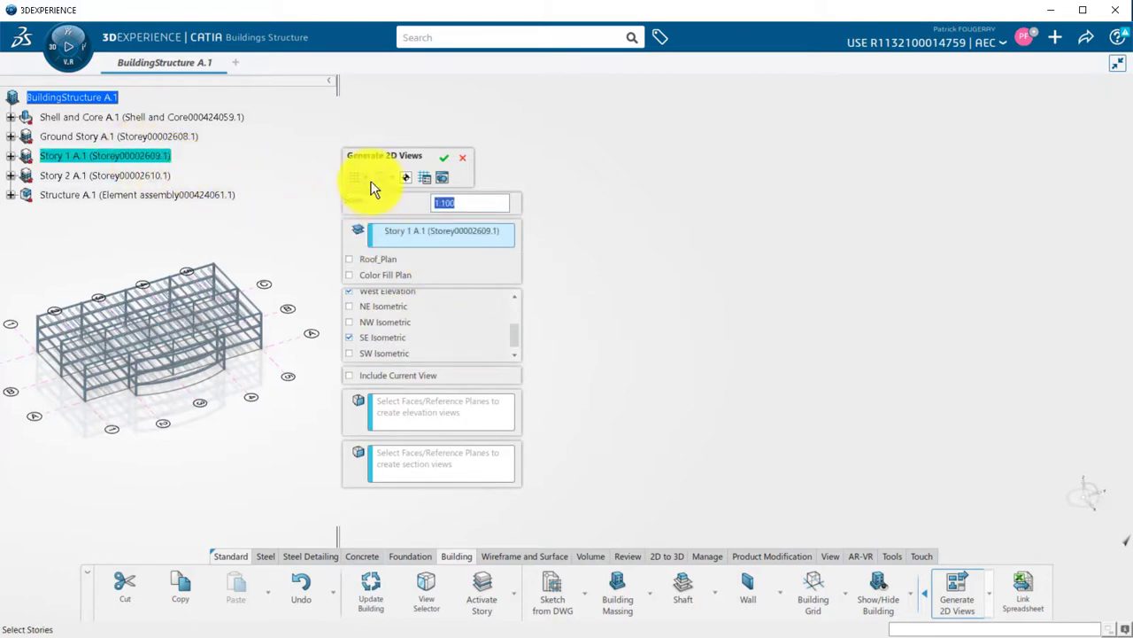
- Add triangular elevation datum symbols for the Ground Story, Story 1 and Story 2 planes
click(407, 178)
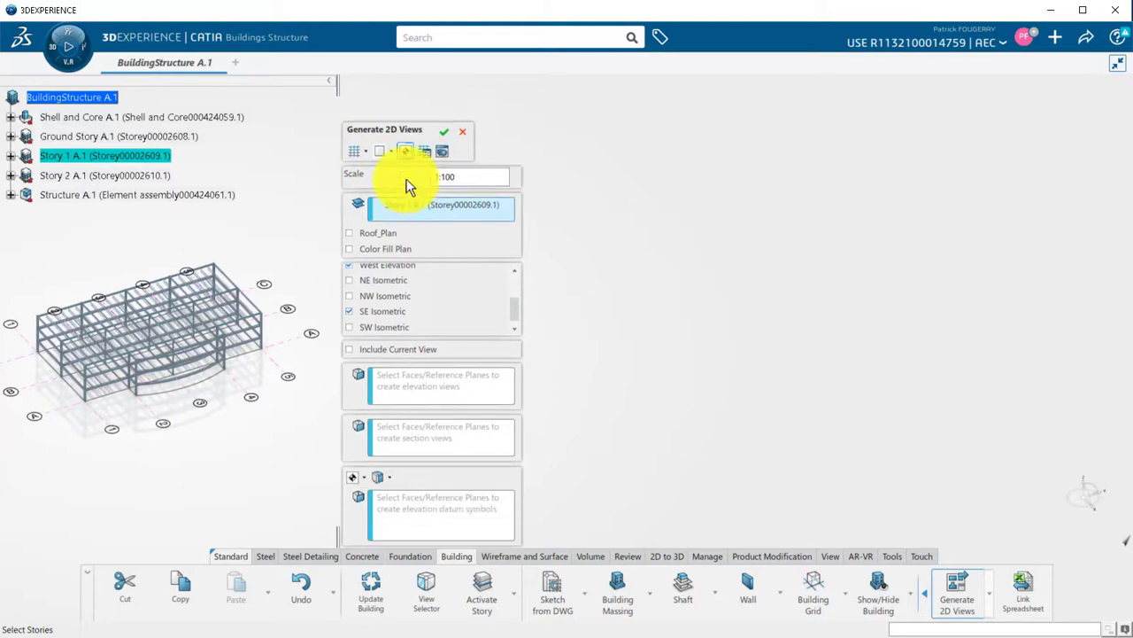
click(370, 478)
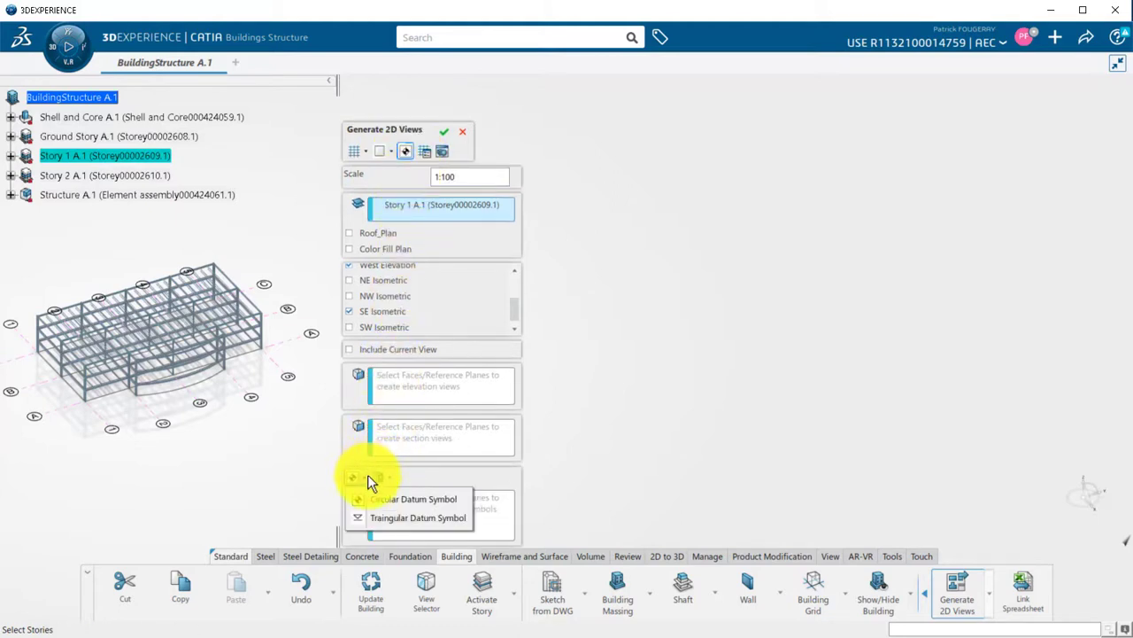
click(390, 511)
click(409, 514)
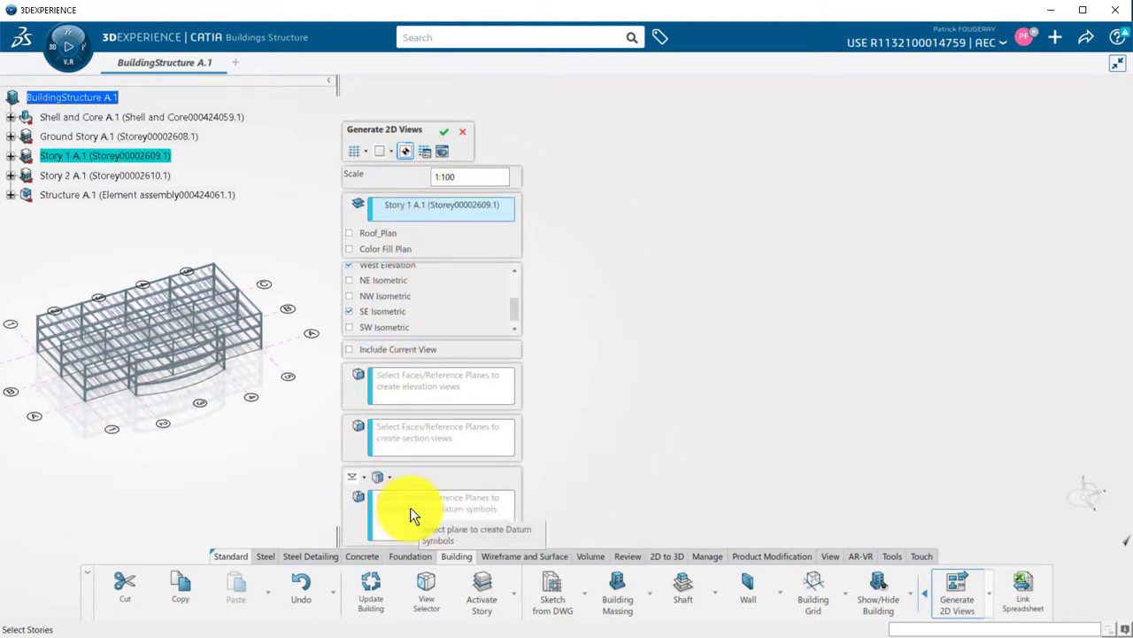
click(11, 118)
click(115, 291)
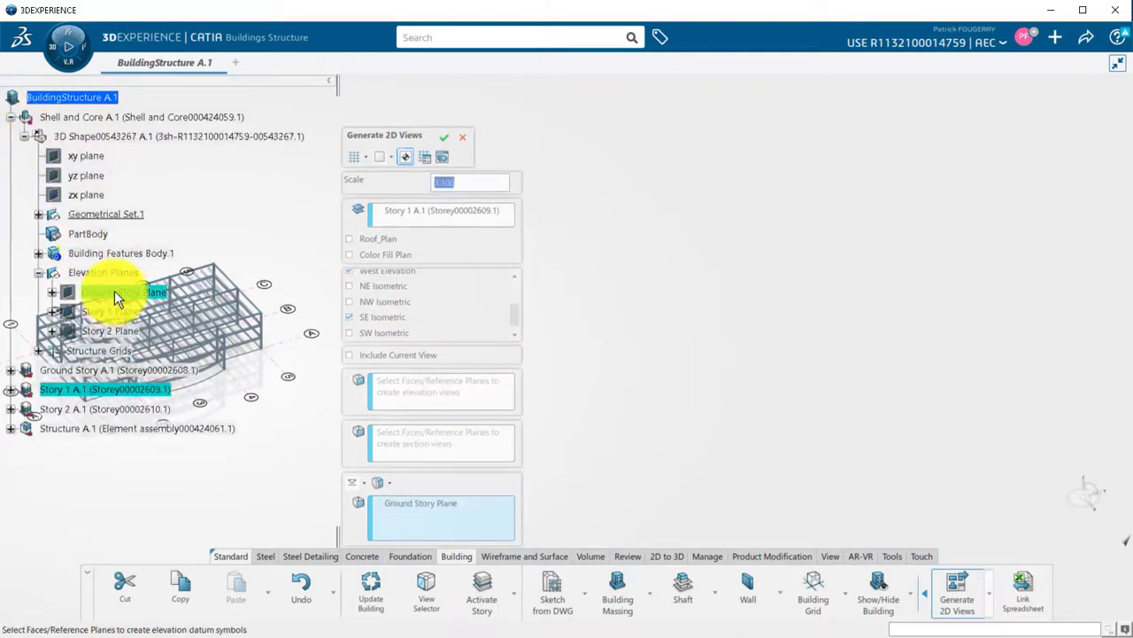
click(96, 311)
click(108, 329)
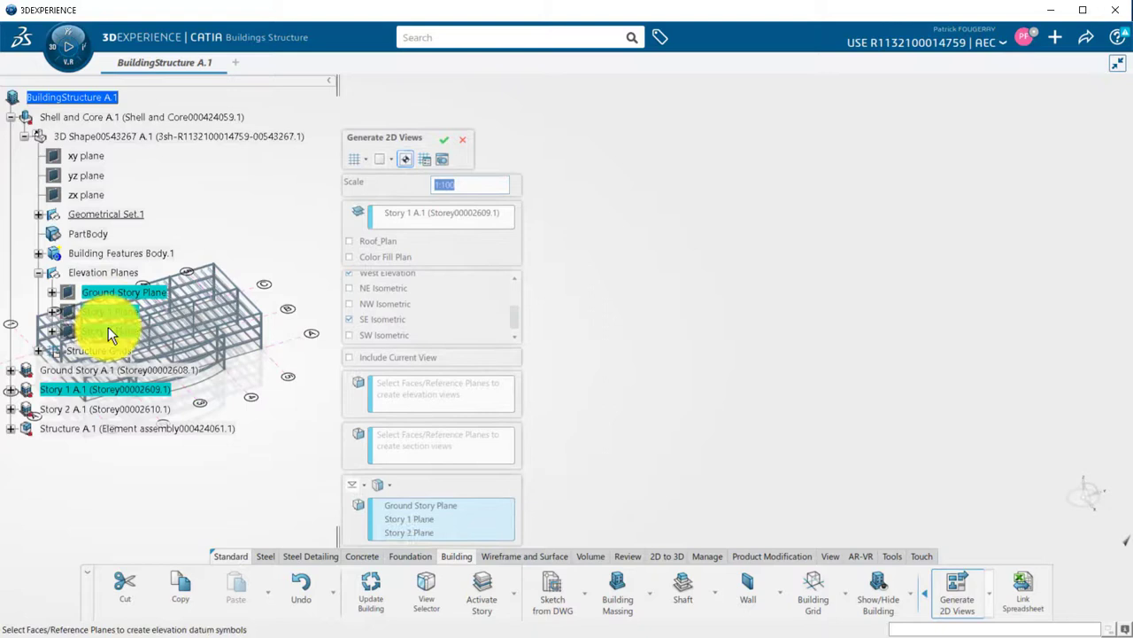
- Preview and generate the 2D views, and open the resulting drawing
click(446, 153)
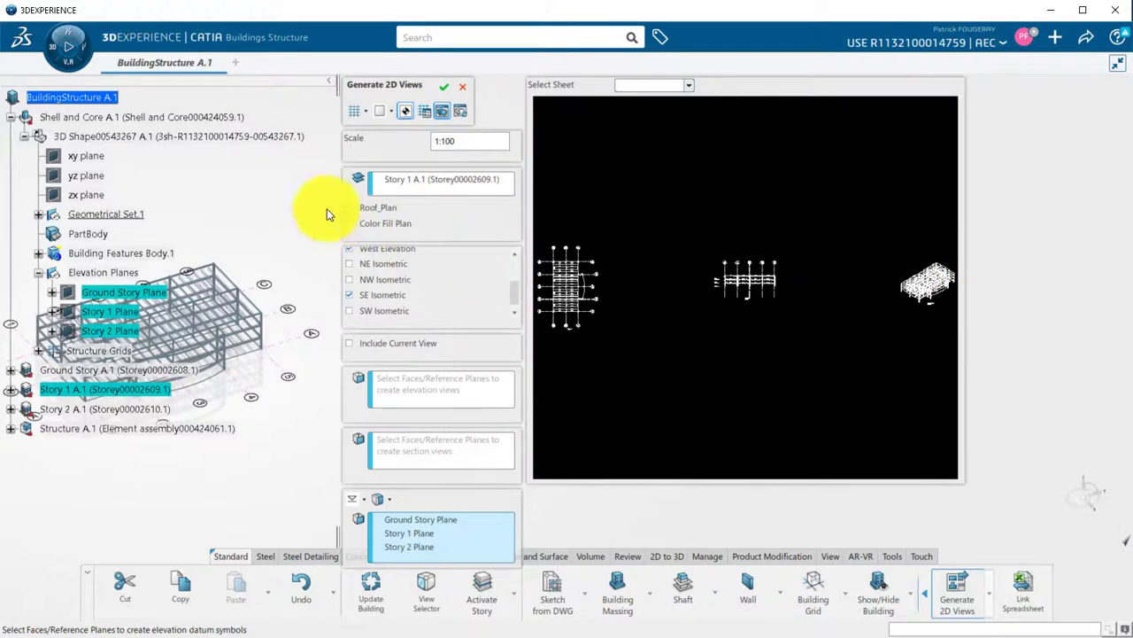
click(444, 87)
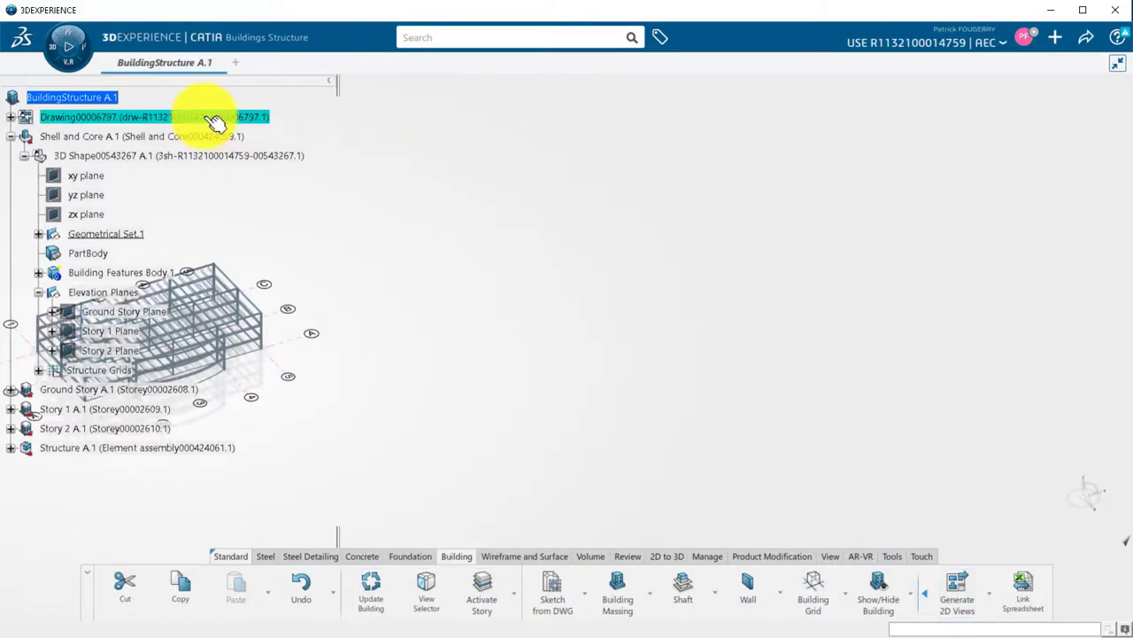
double_click(212, 121)
- Move the Plan_Story_1 view to the left half of Sheet.1 and the Elevation_West view to the sheet's upper right area
middle_drag(228, 359, 499, 319)
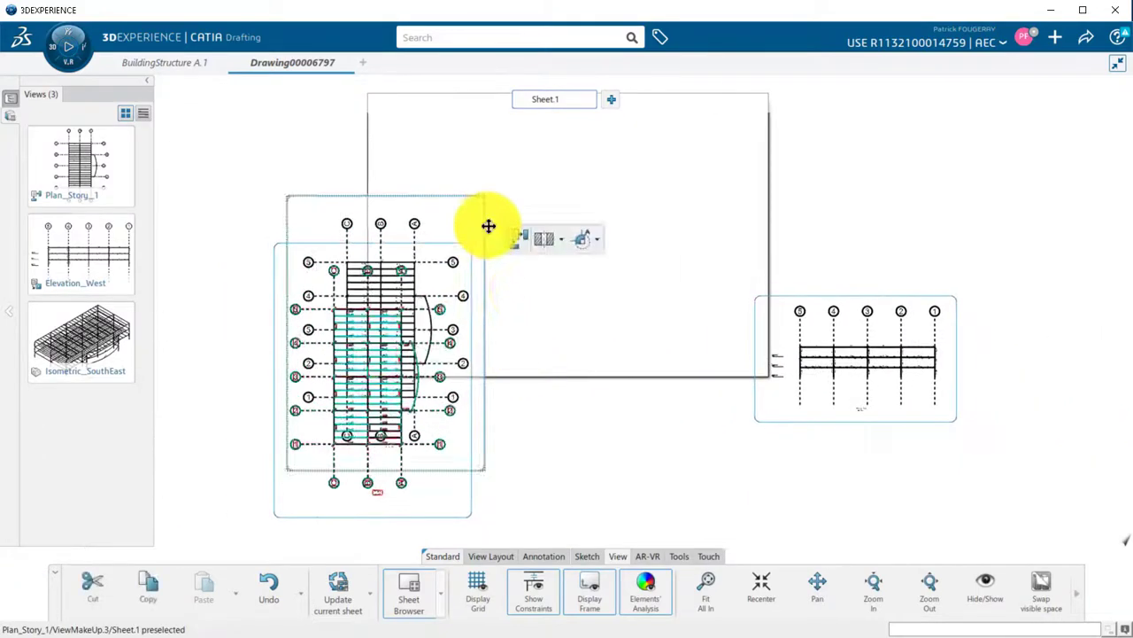
drag(489, 225, 572, 139)
ctrl+middle_drag(498, 404, 549, 379)
click(611, 301)
mouse_move(611, 301)
middle_down()
mouse_move(680, 540)
mouse_move(663, 438)
mouse_move(519, 377)
mouse_move(557, 392)
mouse_move(401, 305)
mouse_move(559, 351)
mouse_move(522, 357)
mouse_move(605, 352)
mouse_move(589, 434)
mouse_move(731, 519)
mouse_move(519, 265)
mouse_move(536, 387)
mouse_move(698, 486)
mouse_move(578, 450)
middle_up()
mouse_move(729, 387)
mouse_down()
mouse_move(643, 316)
mouse_move(505, 150)
mouse_up()
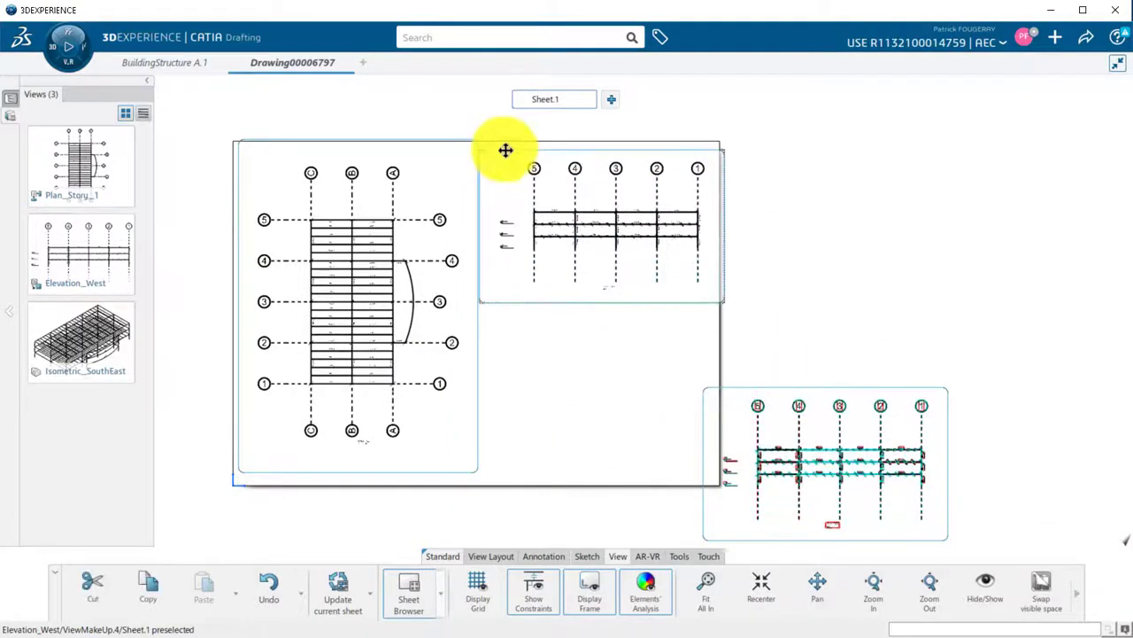
- Inspect the elevation's profile labels and place the Isometric_SouthEast view below it on Sheet.1
mouse_move(519, 296)
middle_down()
mouse_move(531, 461)
mouse_move(495, 435)
mouse_move(497, 406)
mouse_move(523, 464)
mouse_move(562, 451)
middle_up()
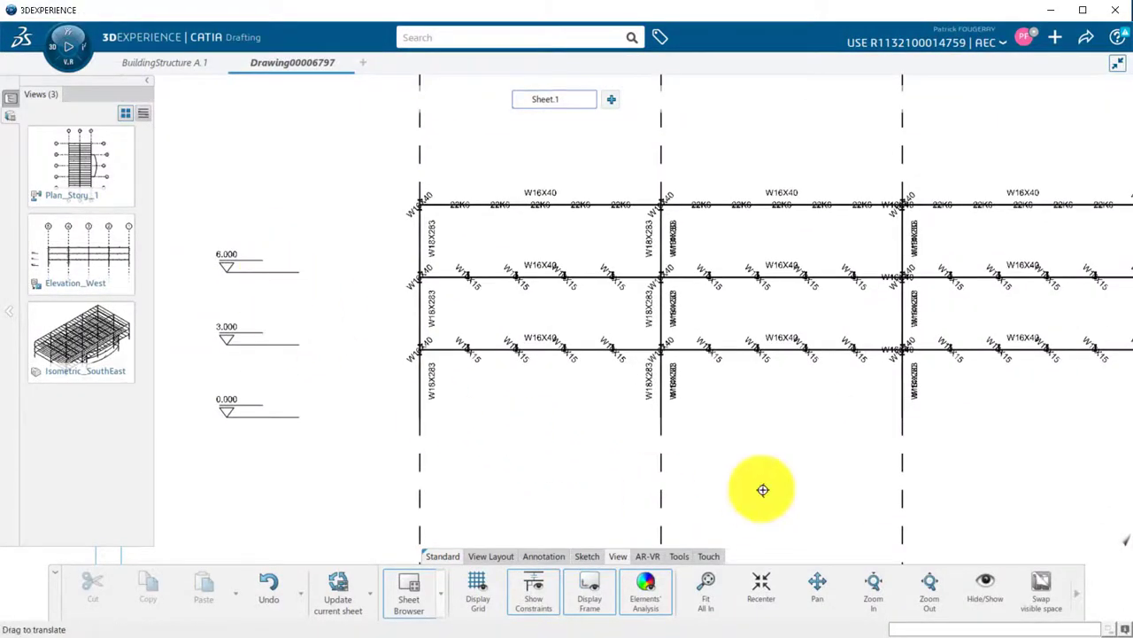
middle_drag(763, 490, 594, 473)
mouse_move(569, 319)
middle_down()
mouse_move(703, 455)
mouse_move(662, 476)
mouse_move(651, 394)
mouse_move(650, 488)
mouse_move(787, 346)
mouse_move(788, 470)
middle_up()
drag(953, 445, 470, 390)
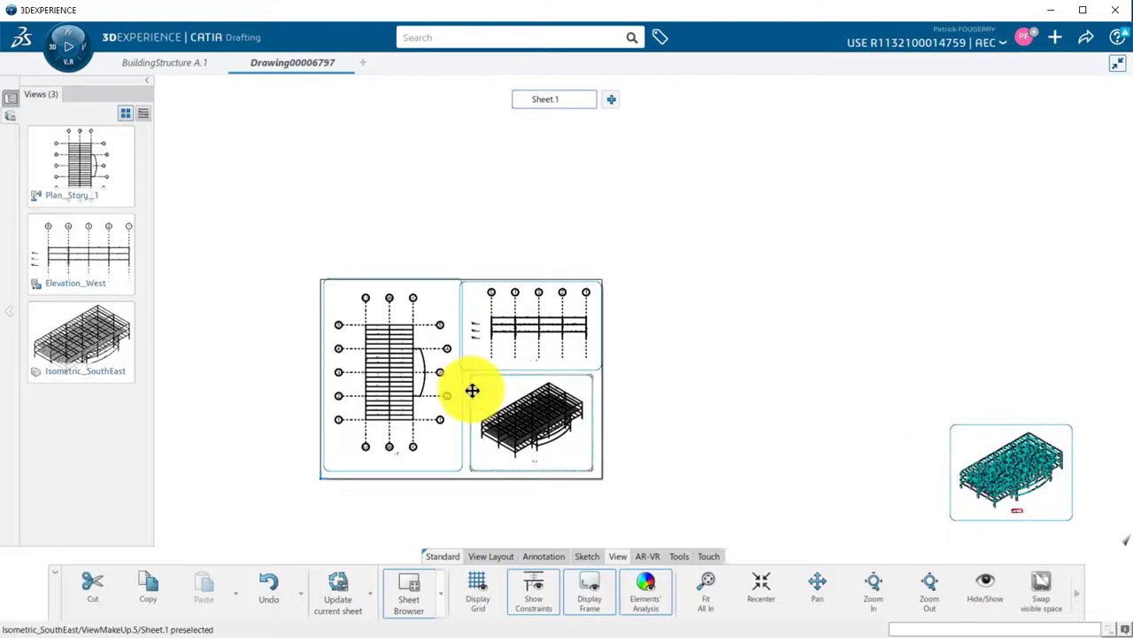
mouse_move(608, 478)
middle_down()
mouse_move(576, 279)
mouse_move(536, 357)
mouse_move(683, 471)
mouse_move(673, 380)
mouse_move(772, 351)
mouse_move(678, 425)
middle_up()
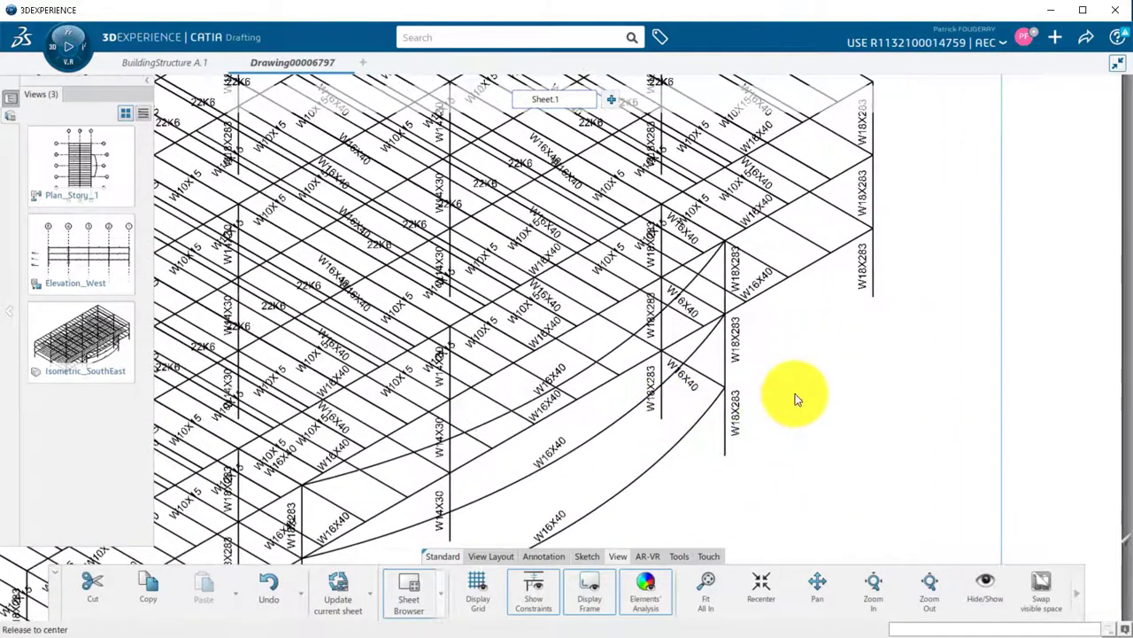
middle_drag(795, 395, 721, 483)
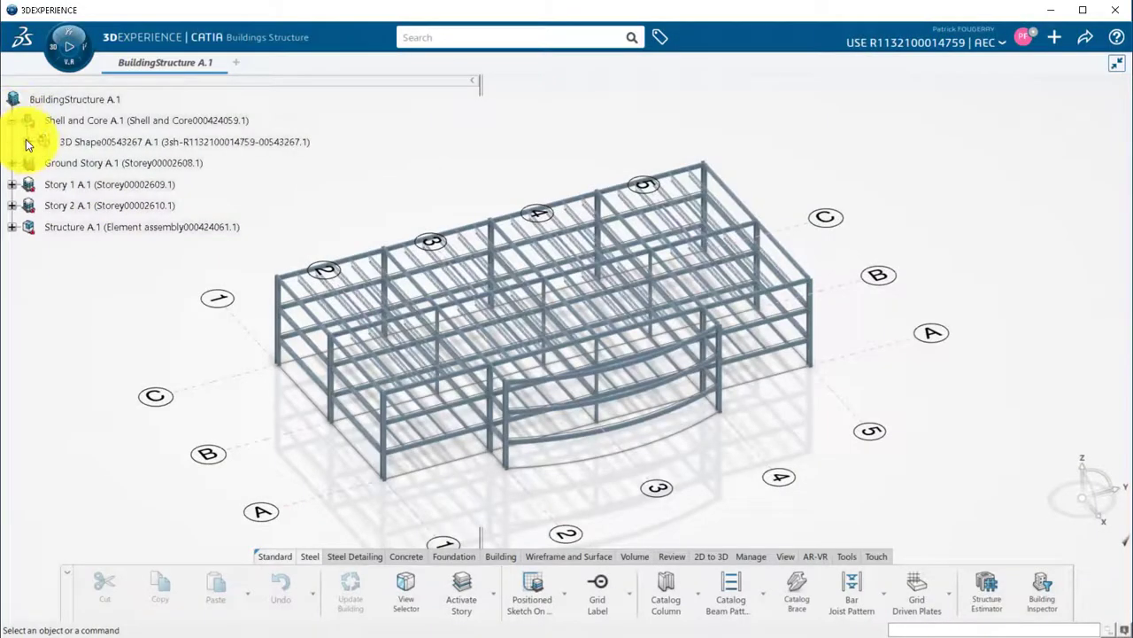
- Open the sketch of Building Grid.1 for editing and set the spacing between grid lines 2 and 3 to 12 m
click(27, 141)
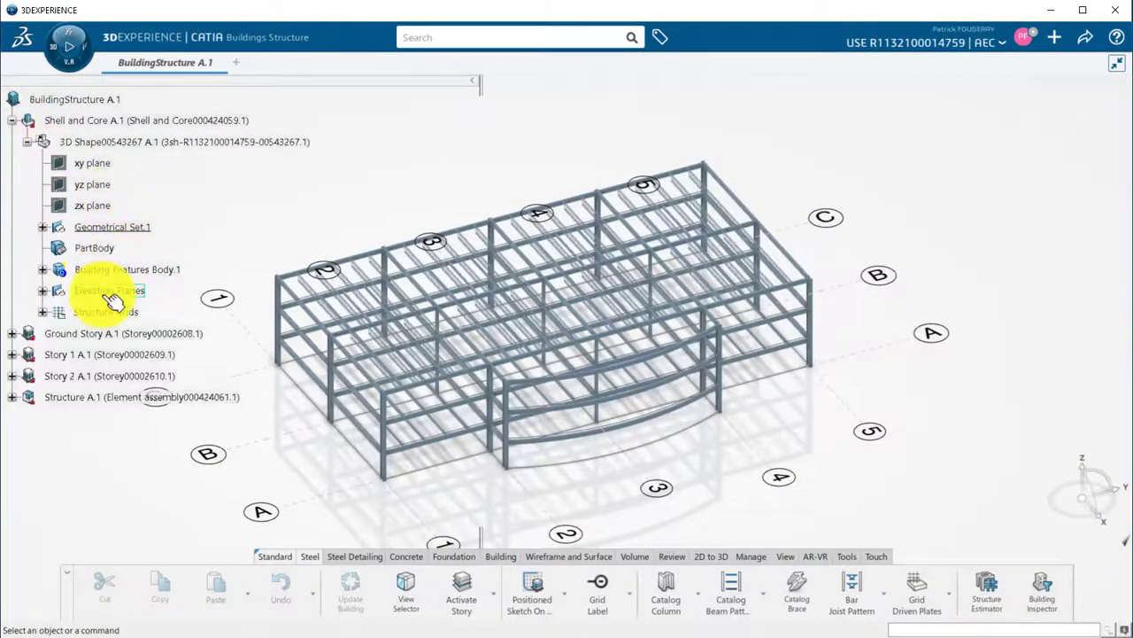
click(104, 315)
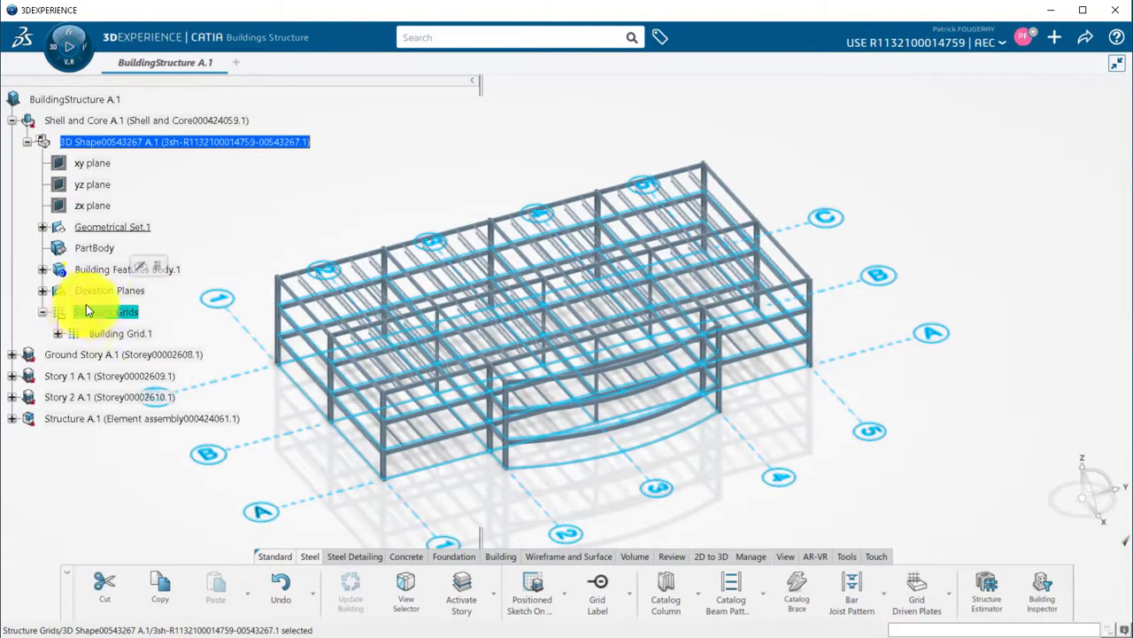
click(57, 333)
double_click(133, 356)
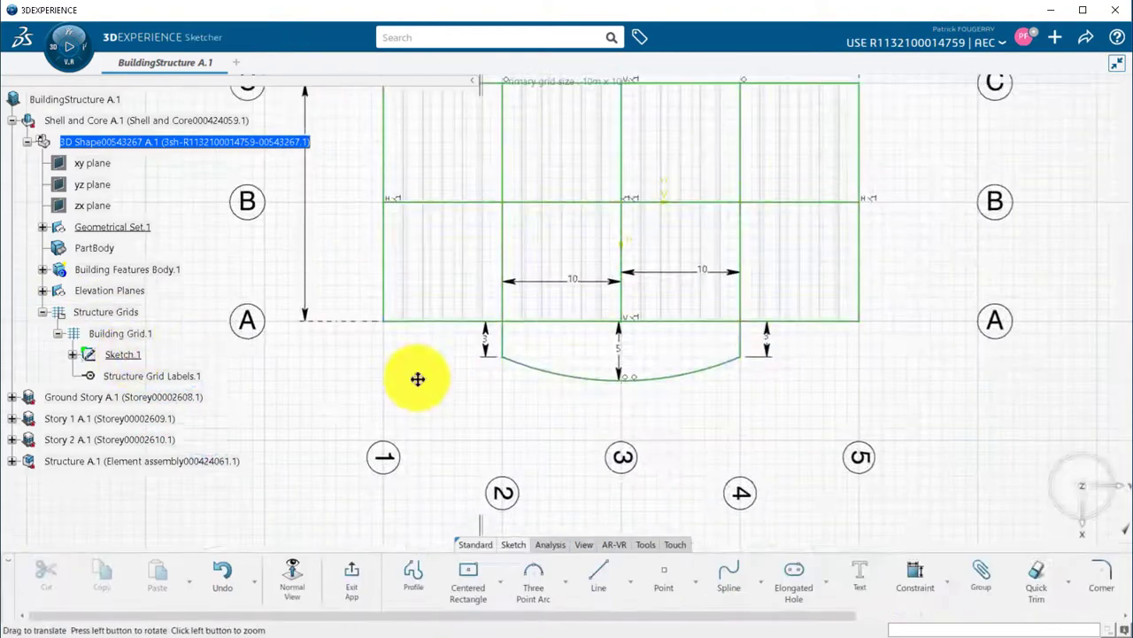
middle_drag(418, 379, 390, 466)
double_click(547, 367)
text(12)
key(Return)
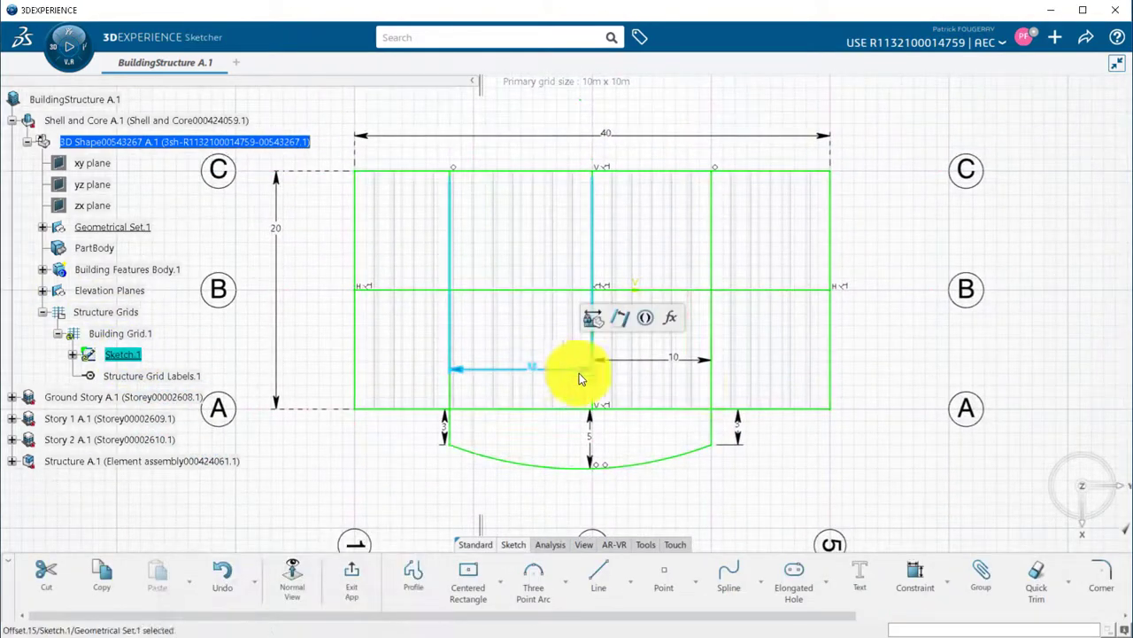
- Set the spacing between grid lines 3 and 4 to 12 m and the grid's overall length to 45 m
double_click(676, 358)
text(12)
key(Return)
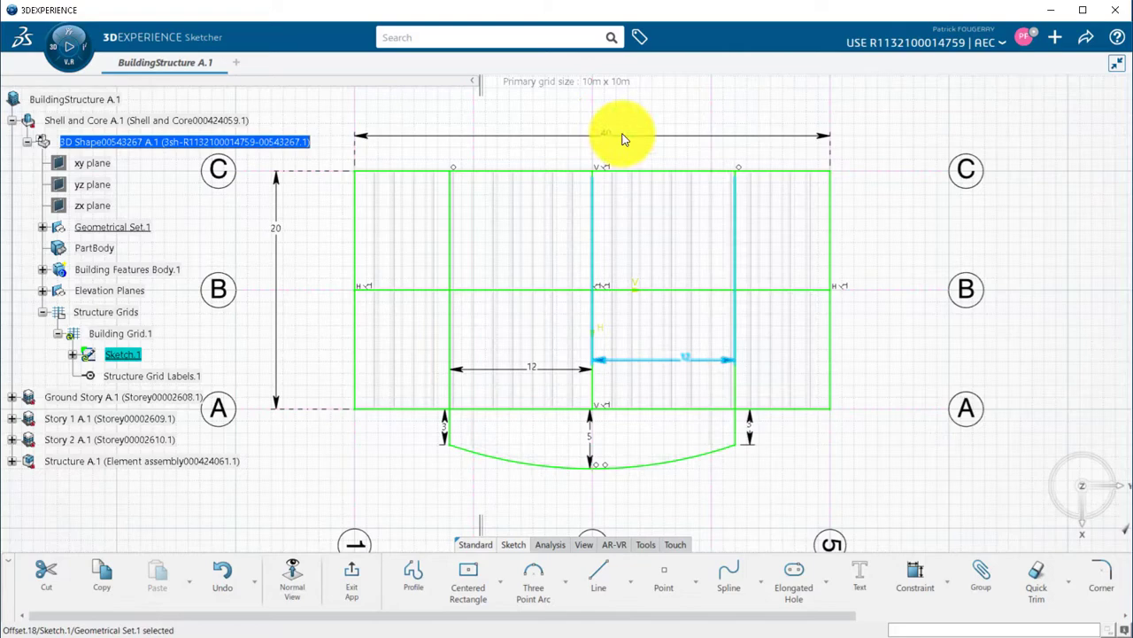
double_click(622, 137)
text(45)
key(Return)
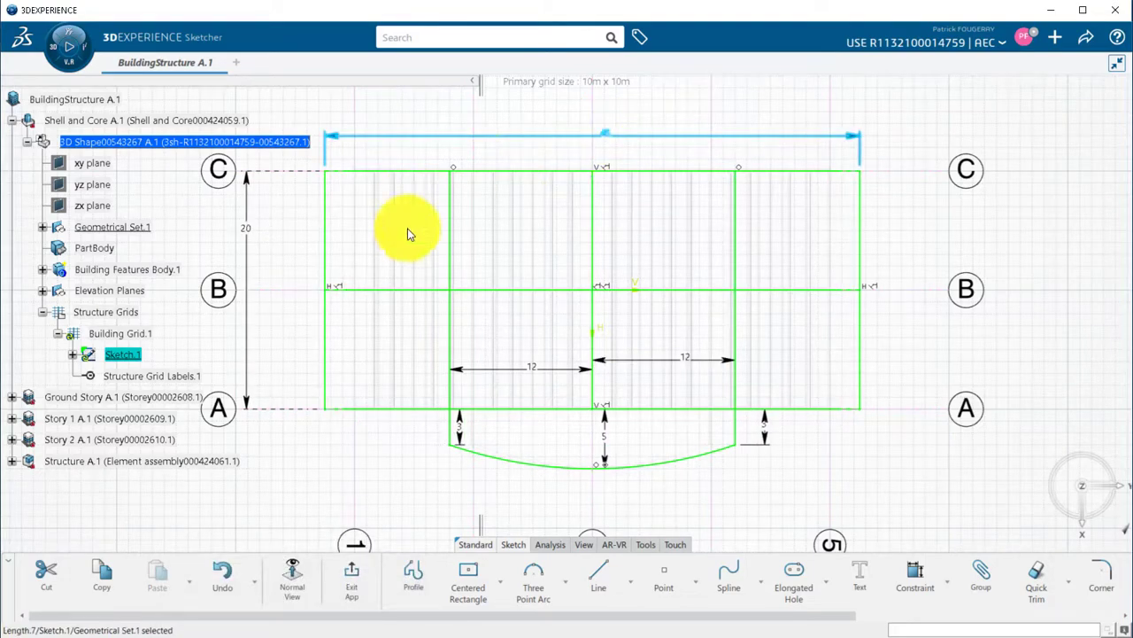
- Set the distance between grid lines A and C to 18 m and exit the grid sketch to update the building
double_click(244, 229)
text(18)
key(Return)
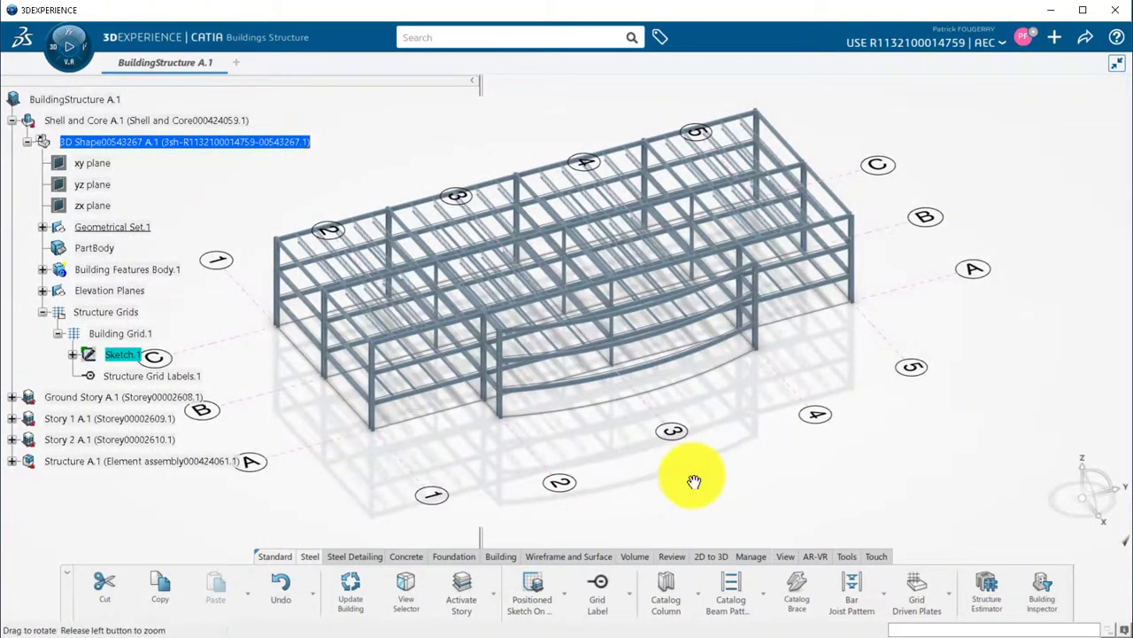
middle_drag(693, 481, 664, 461)
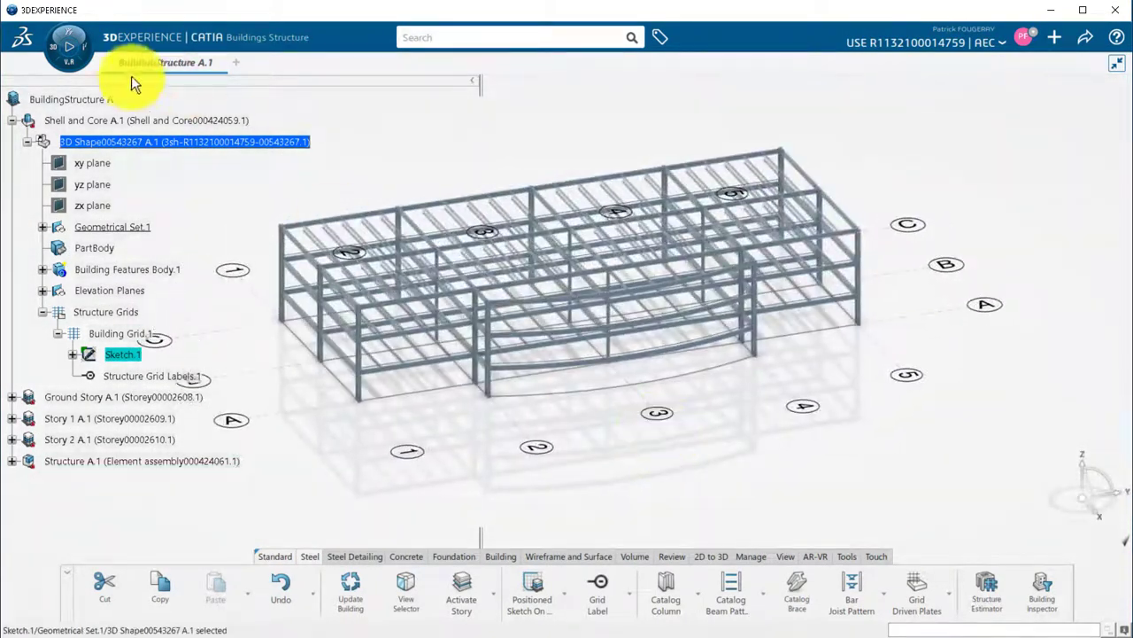
- Collapse the Shell and Core branch of the model tree and activate Story 1
click(11, 121)
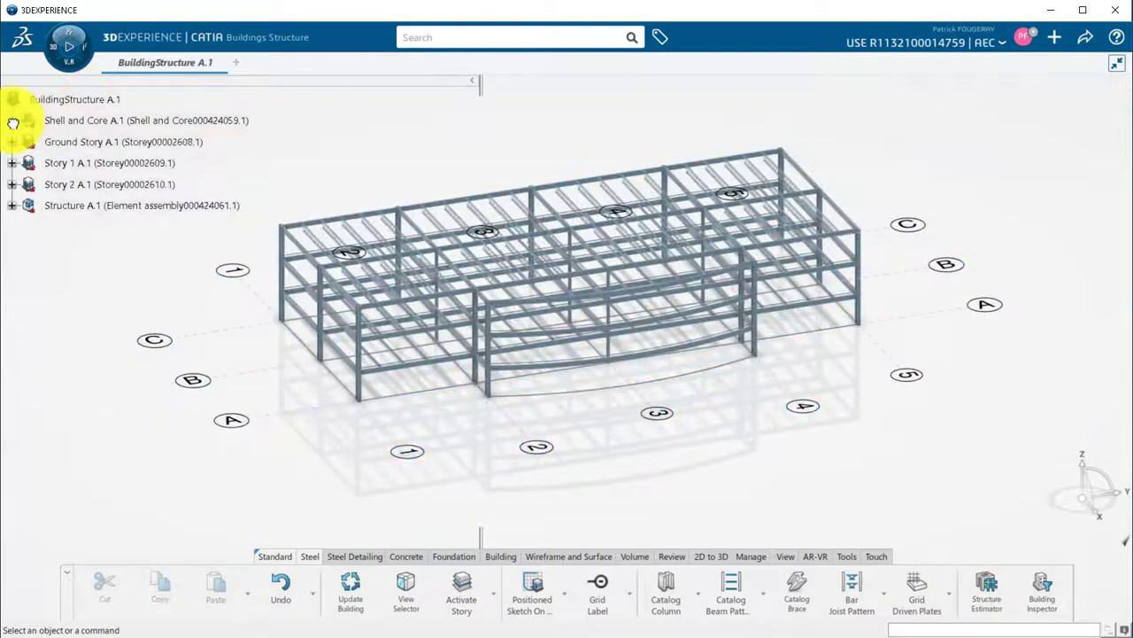
click(495, 582)
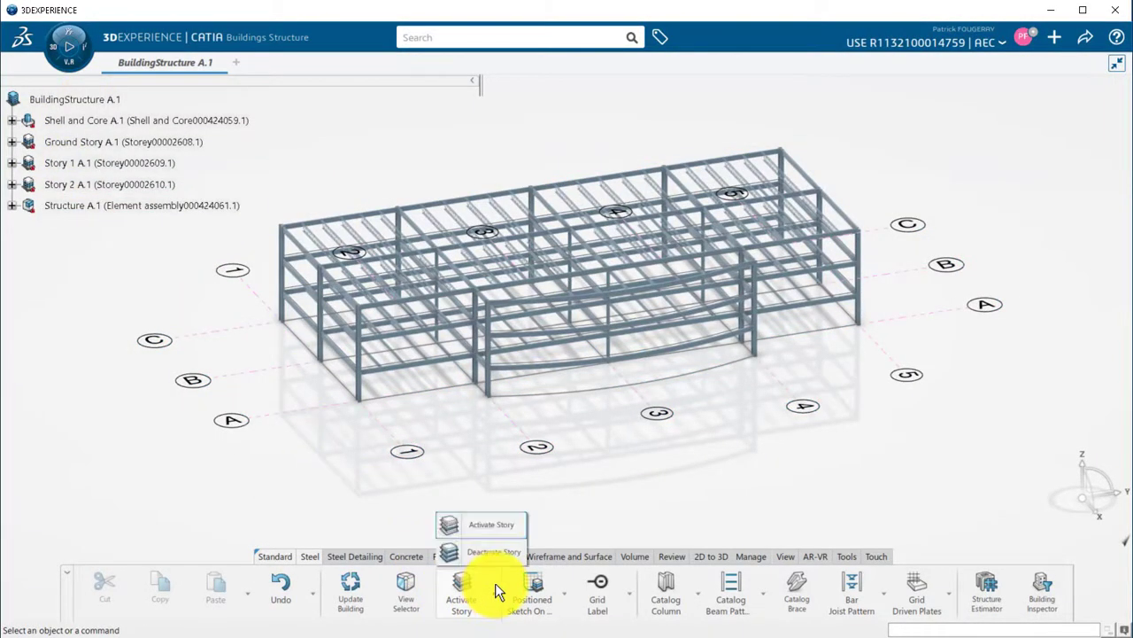
click(493, 532)
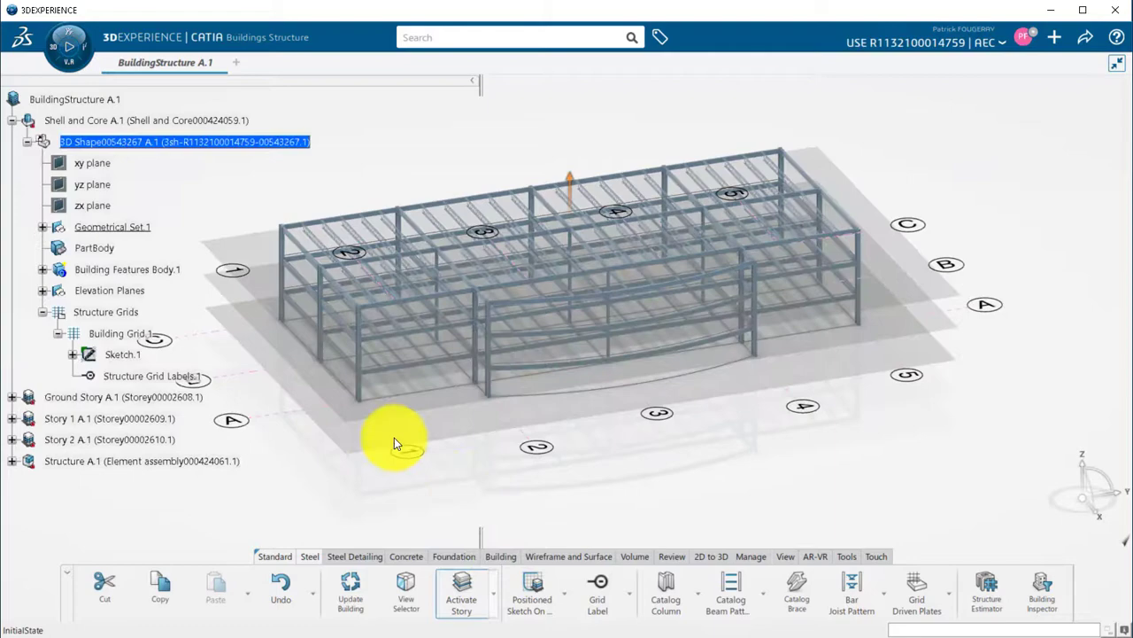
click(342, 398)
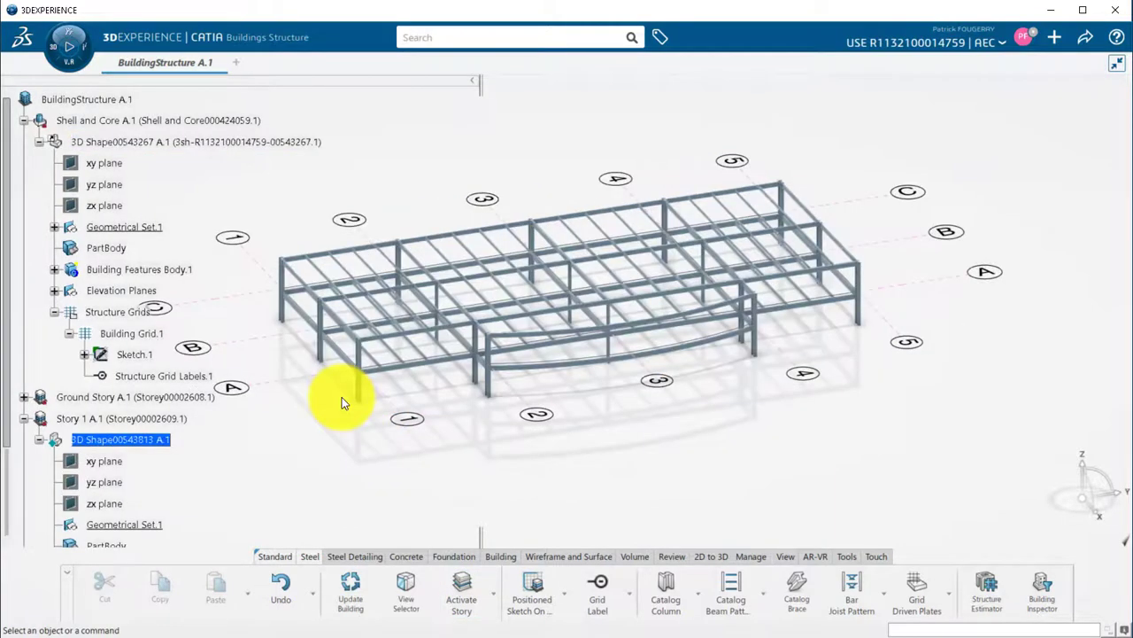
- Start a positioned sketch on Story 1 and draw a centered rectangle about 46 m by 19.5 m around the rectangular grid
click(532, 598)
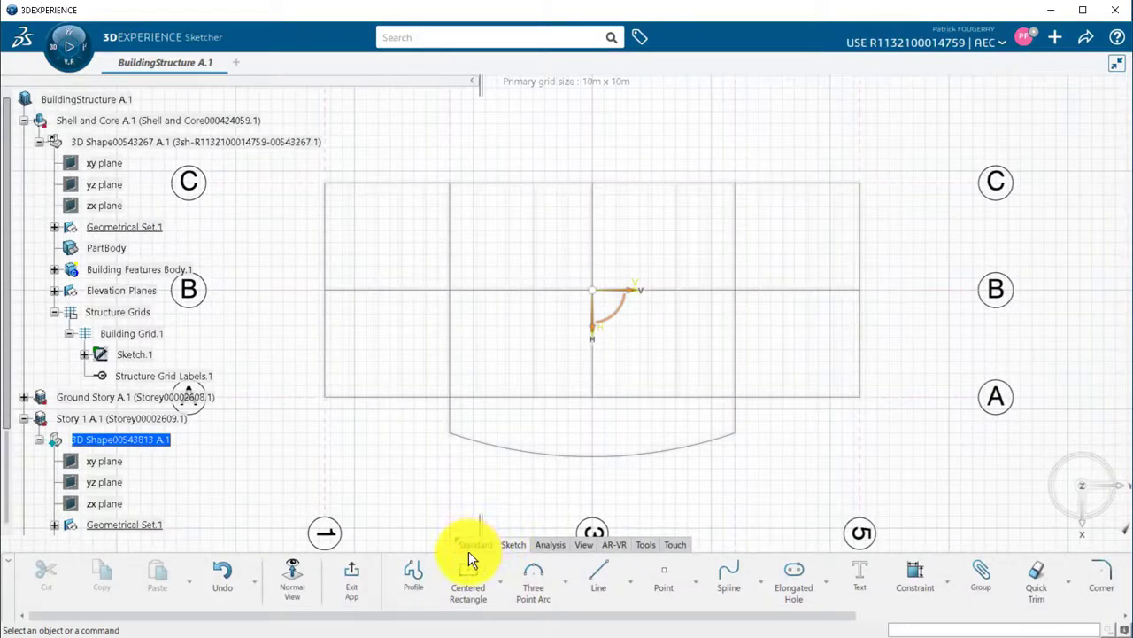
click(470, 565)
click(598, 294)
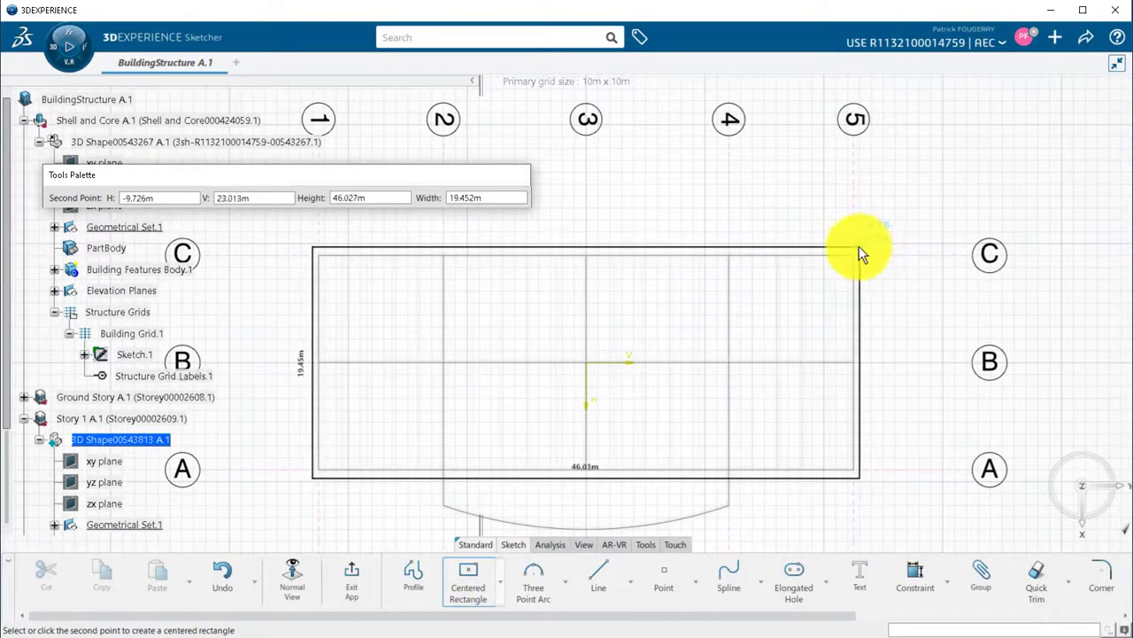
click(861, 251)
click(734, 299)
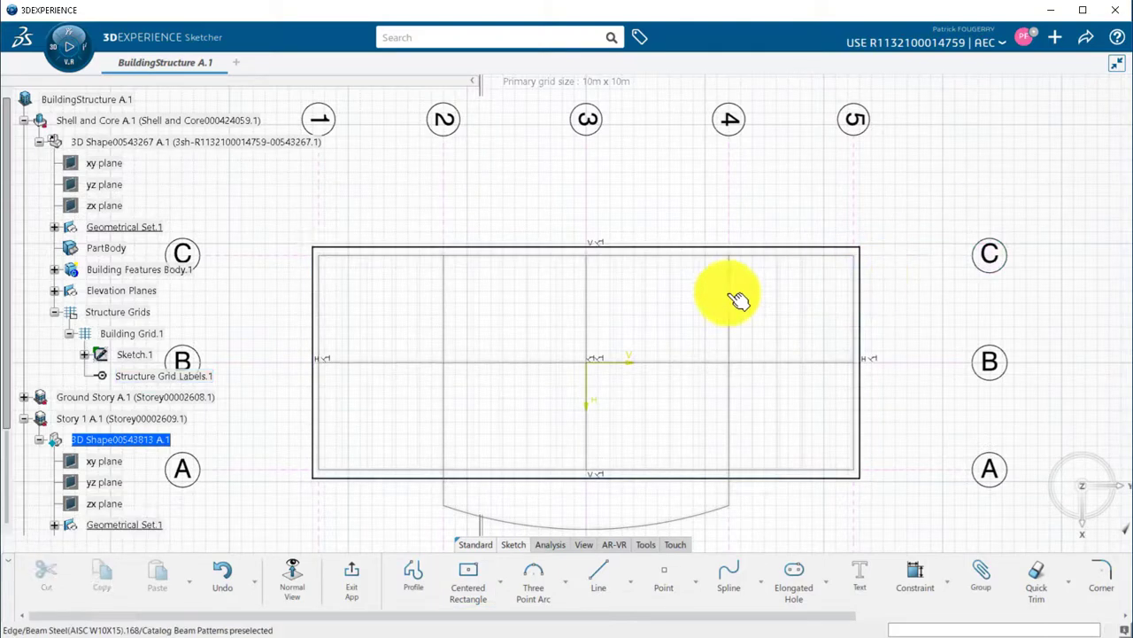
- Constrain the rectangle's edges to a 0.5 m offset outside grid lines 1 and C, and exit the sketch
click(317, 310)
click(461, 255)
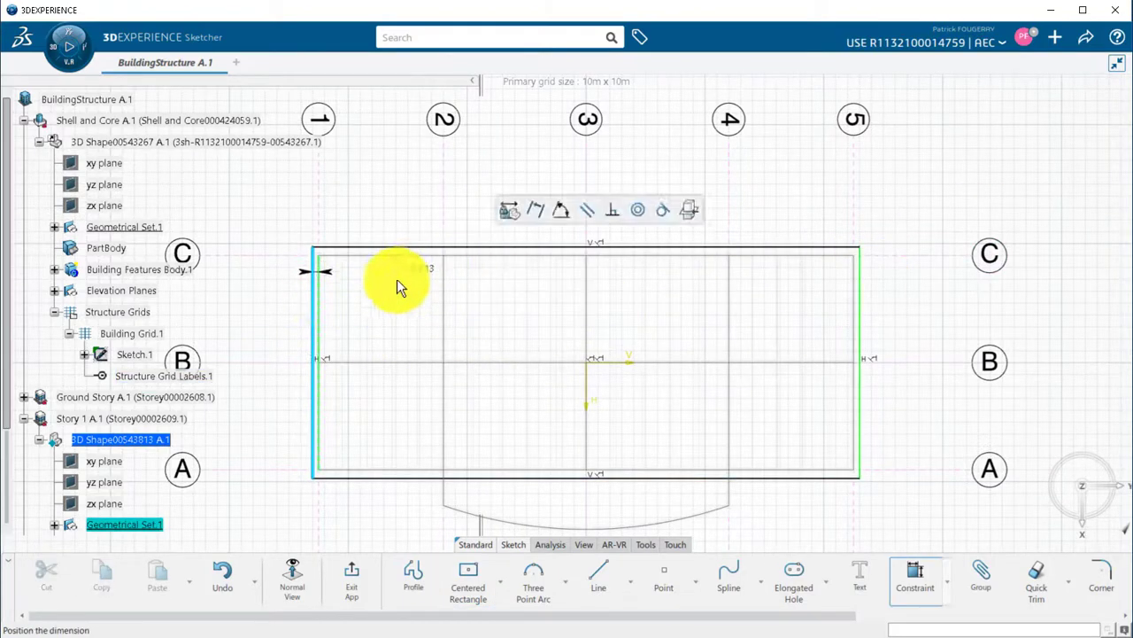
click(270, 311)
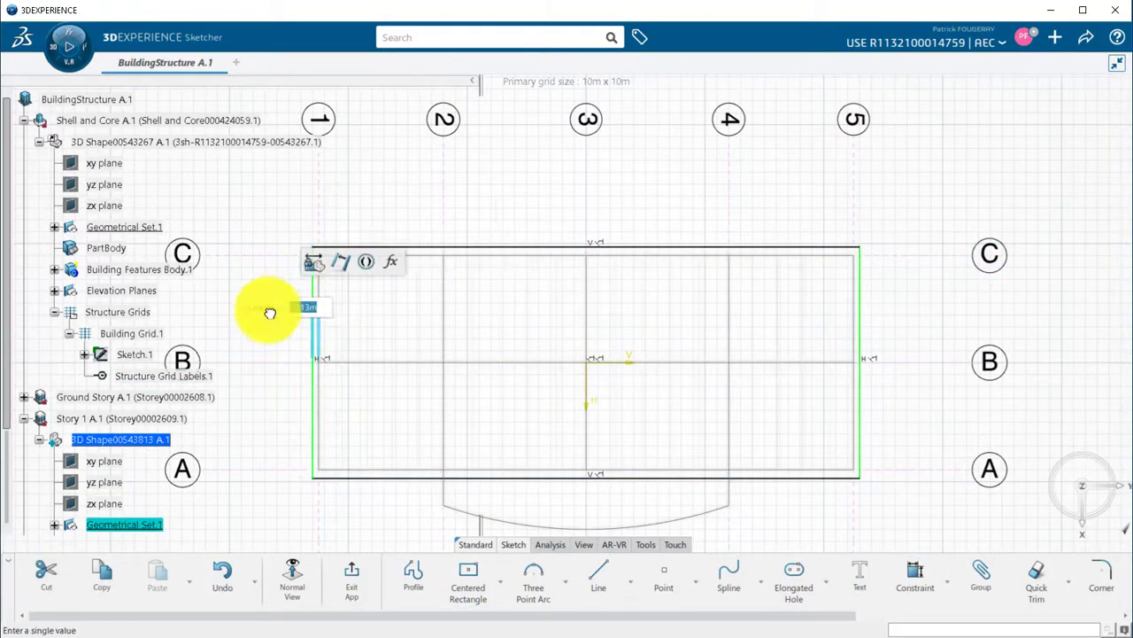
click(434, 254)
ctrl+click(437, 247)
click(580, 199)
click(403, 221)
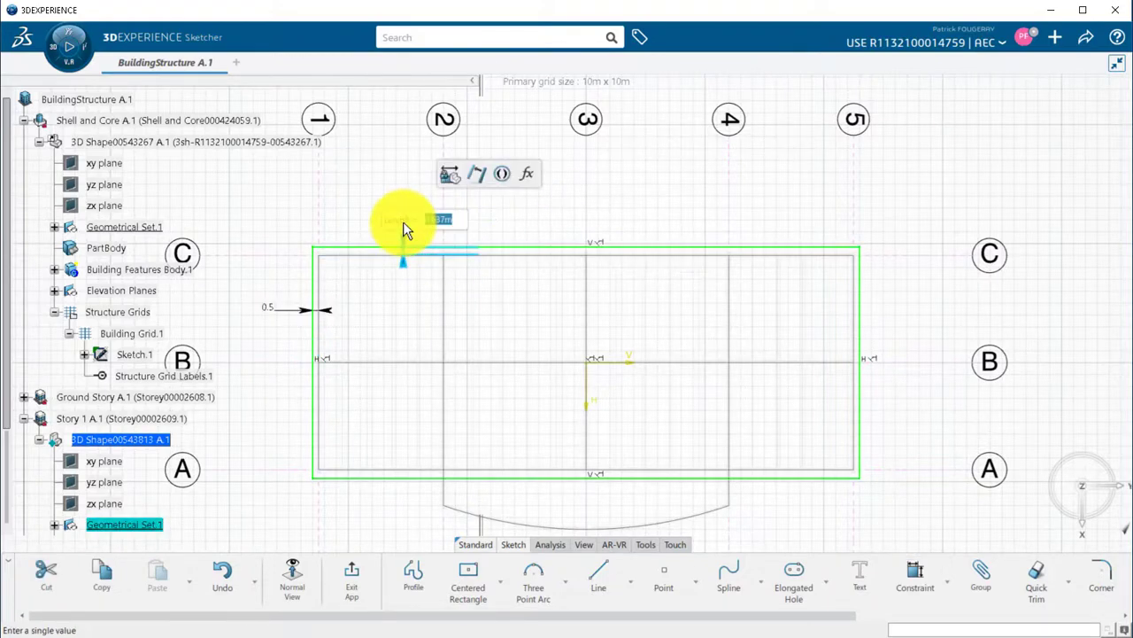
text(0.5)
key(Return)
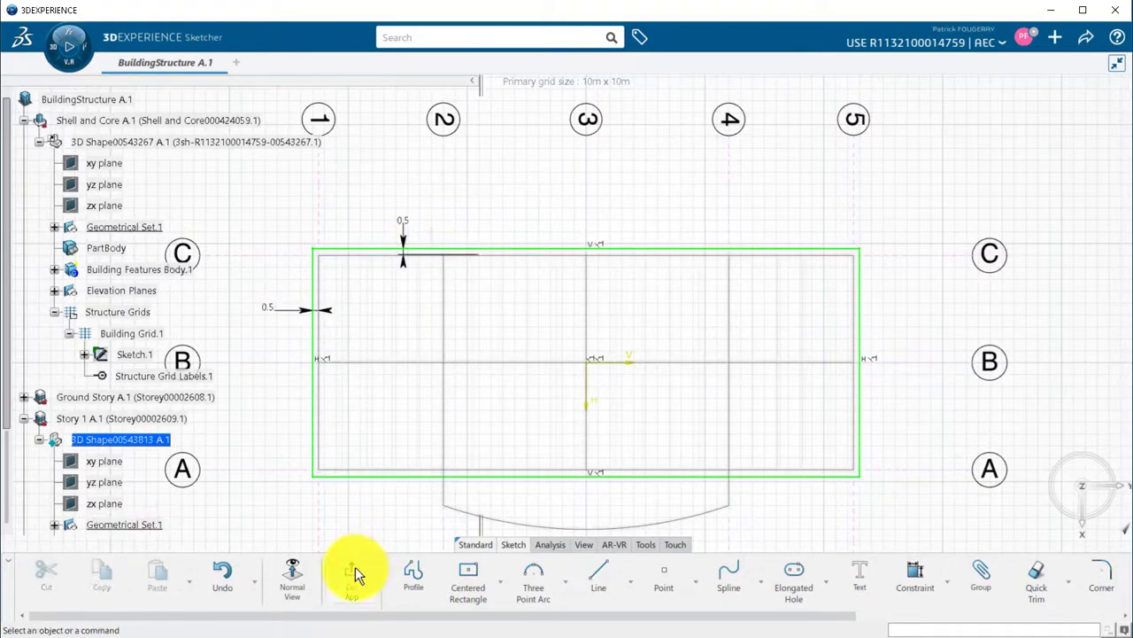
click(355, 567)
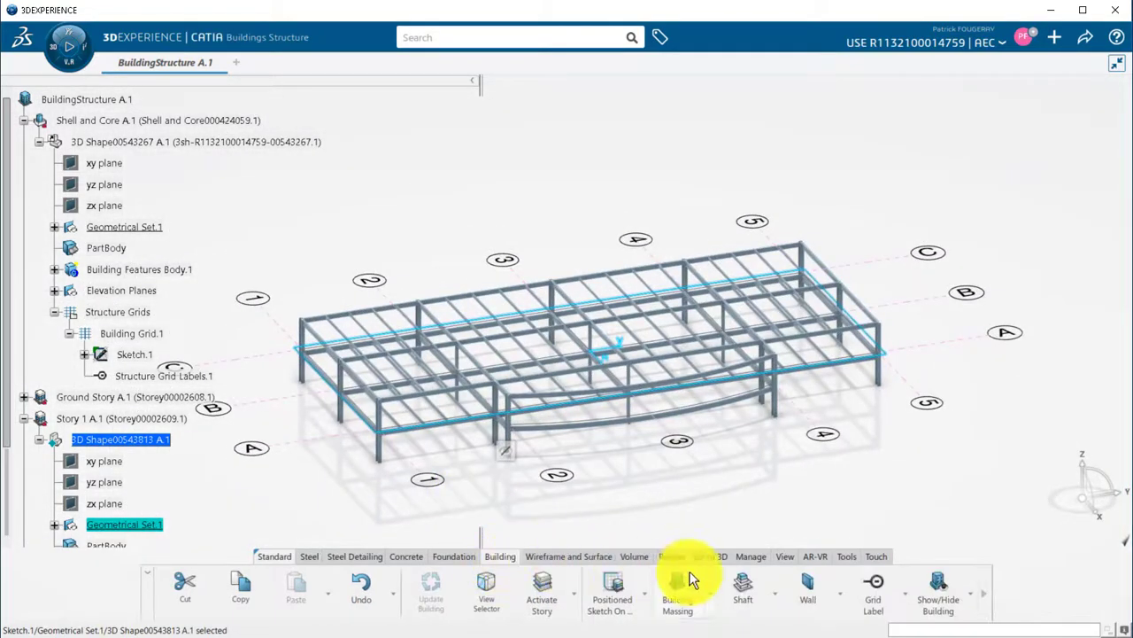
- Create a 0.2 m thick slab on Story 1 from the rectangle sketch, with its thickness direction set to Up
click(838, 594)
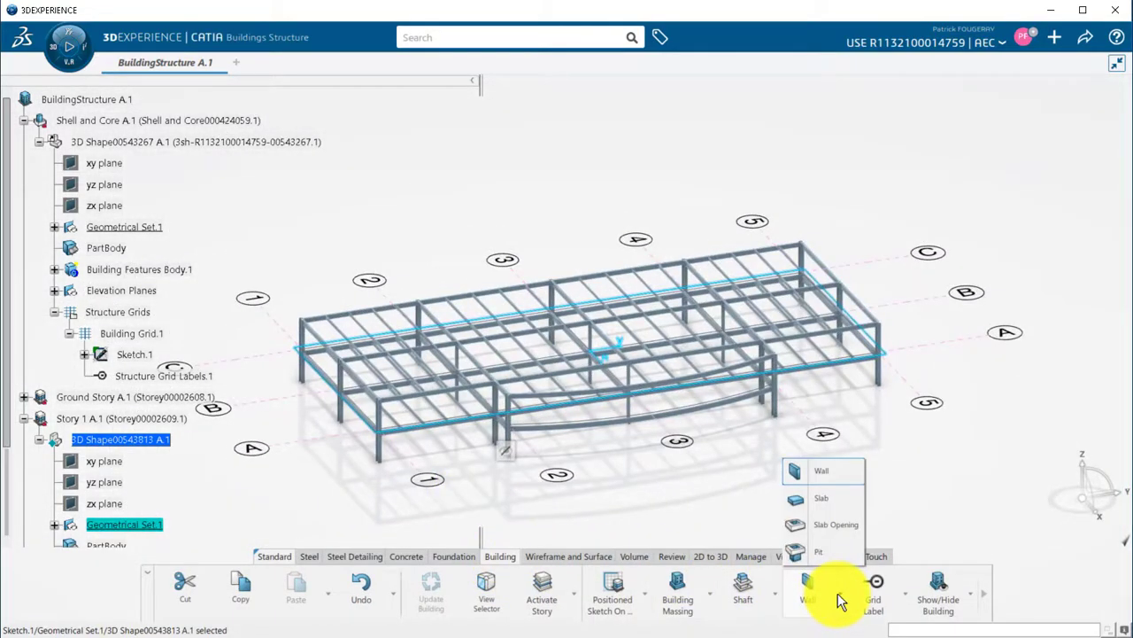
click(826, 499)
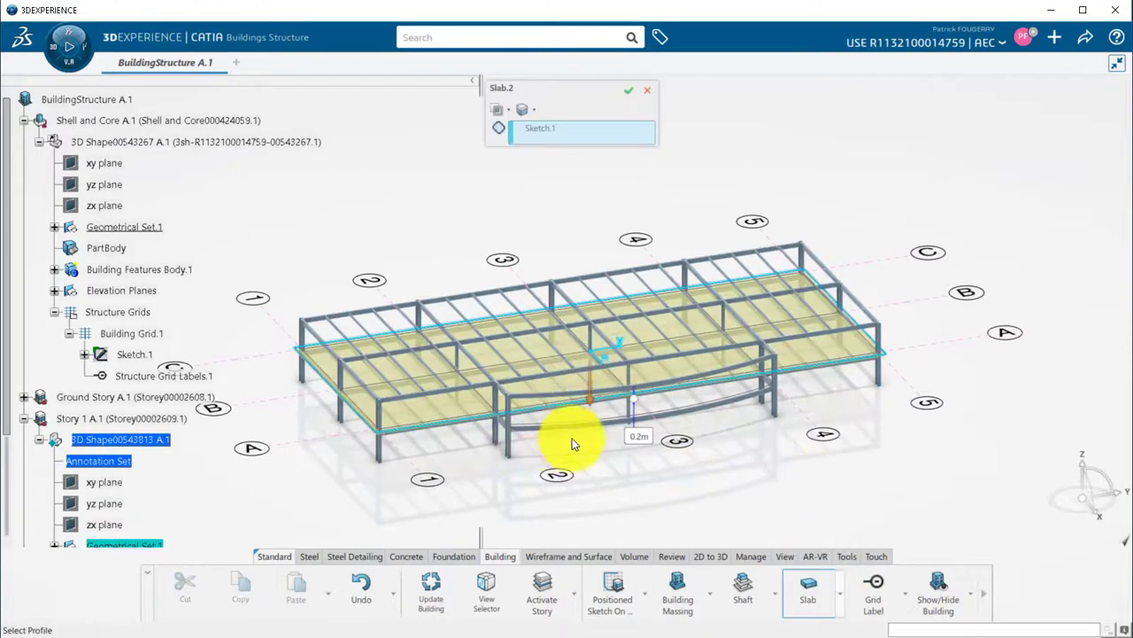
middle_drag(573, 444, 585, 306)
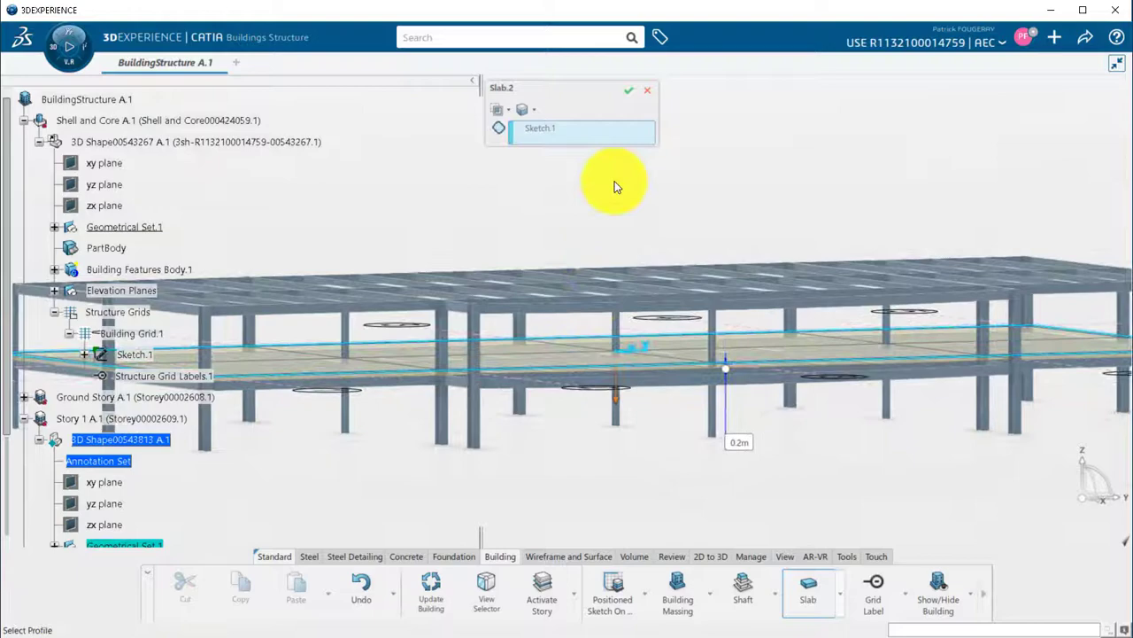
click(533, 108)
click(544, 149)
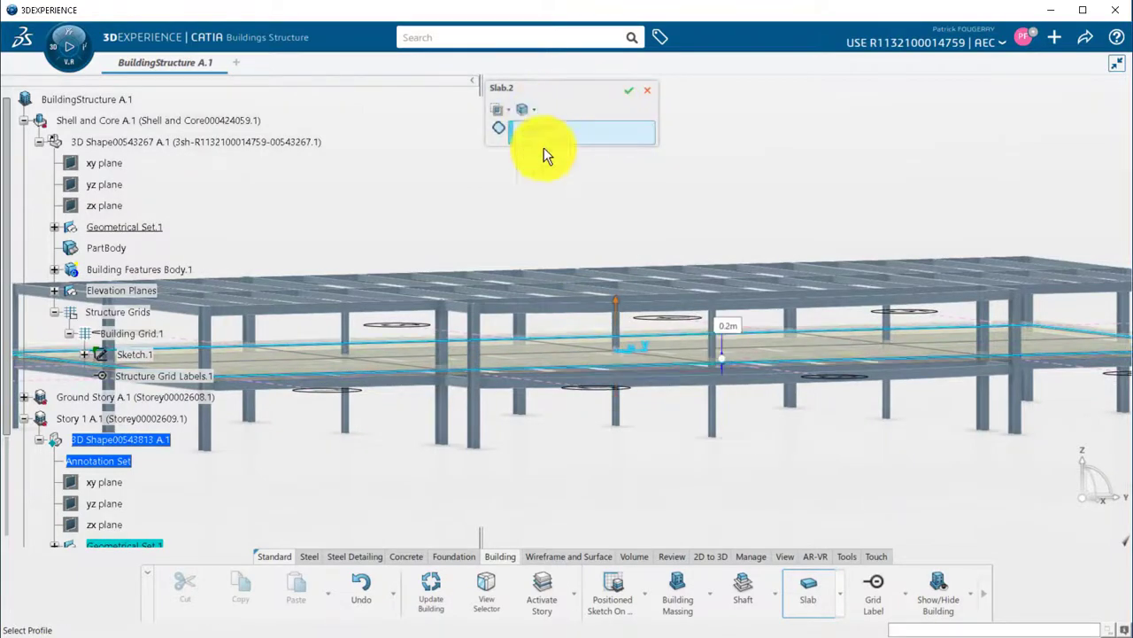
click(626, 95)
- Edit the Story 1 slab and change its thickness direction to Down
mouse_move(362, 380)
middle_down()
mouse_move(346, 375)
mouse_move(343, 402)
mouse_move(375, 392)
middle_up()
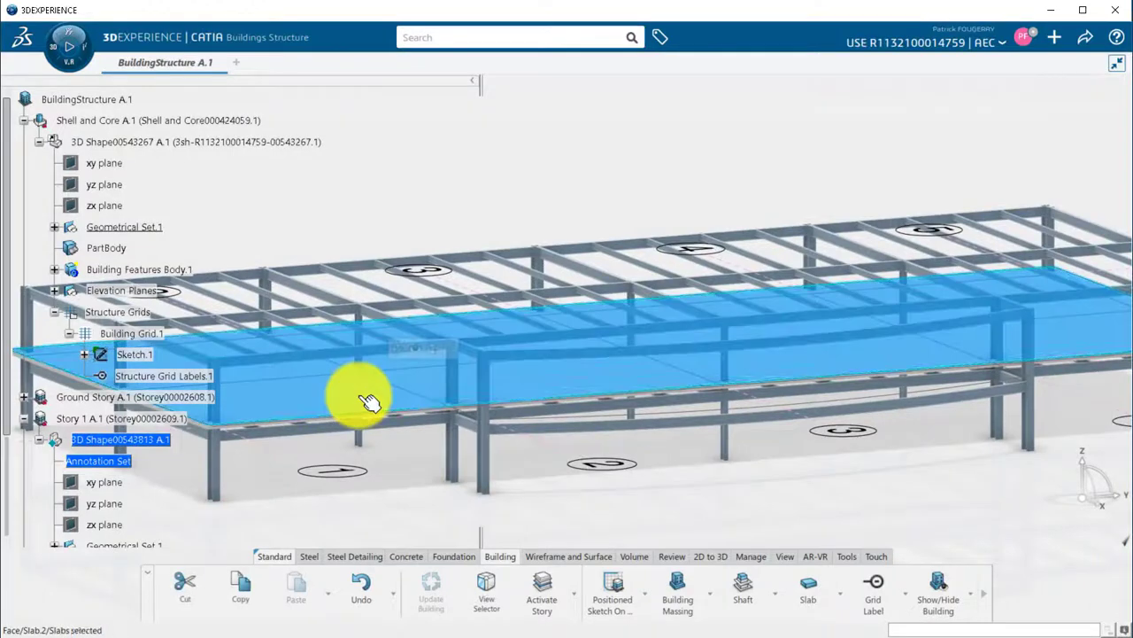
click(396, 354)
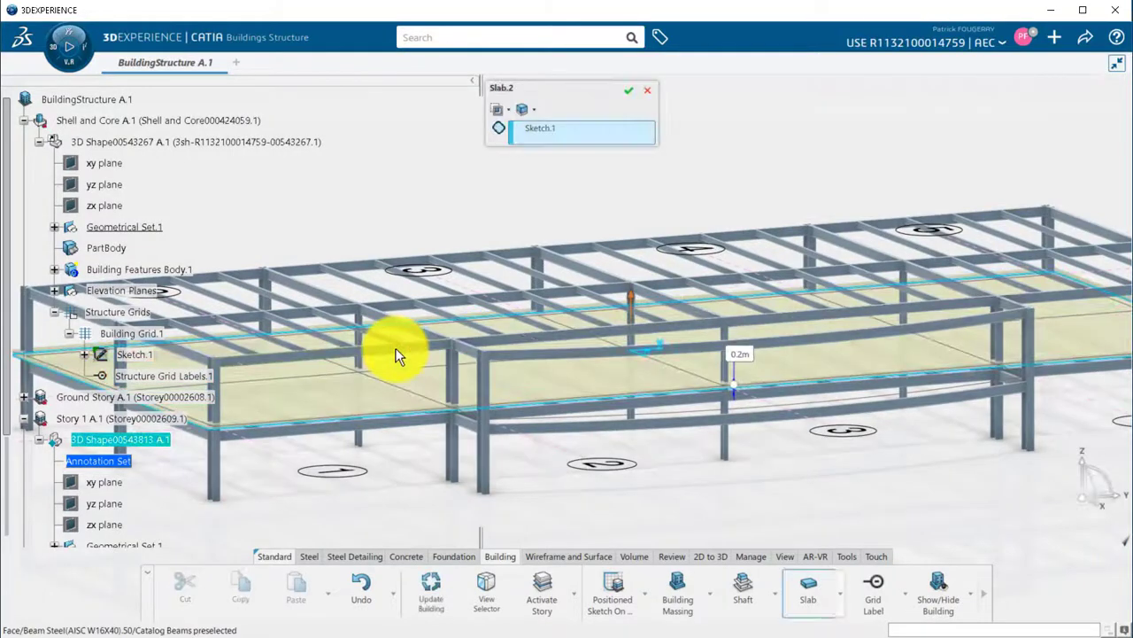
click(534, 109)
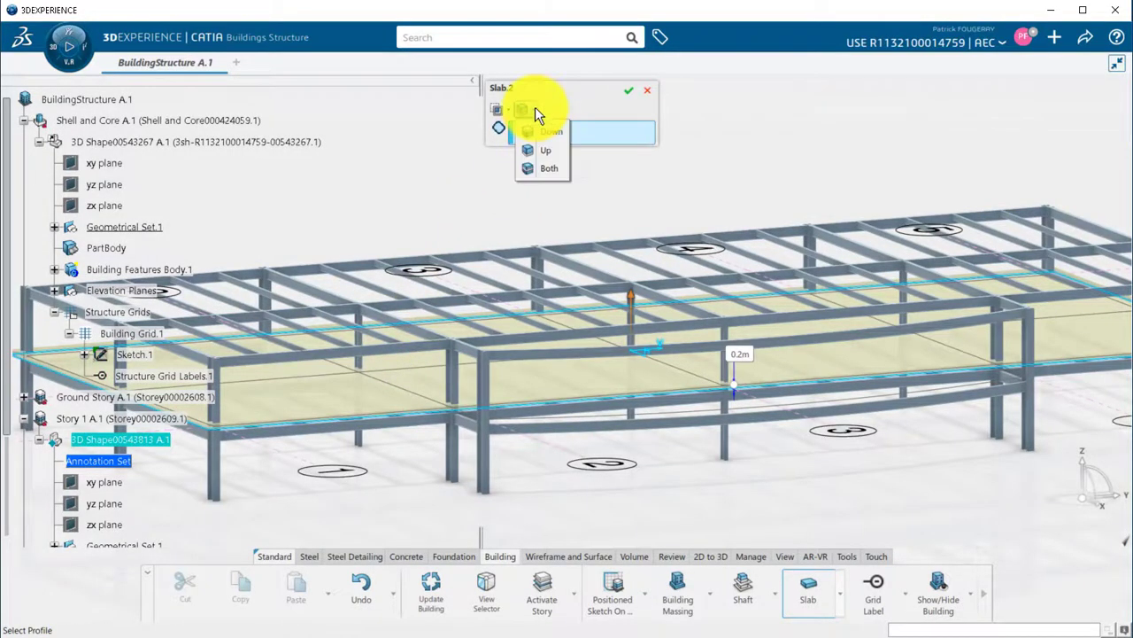
click(546, 131)
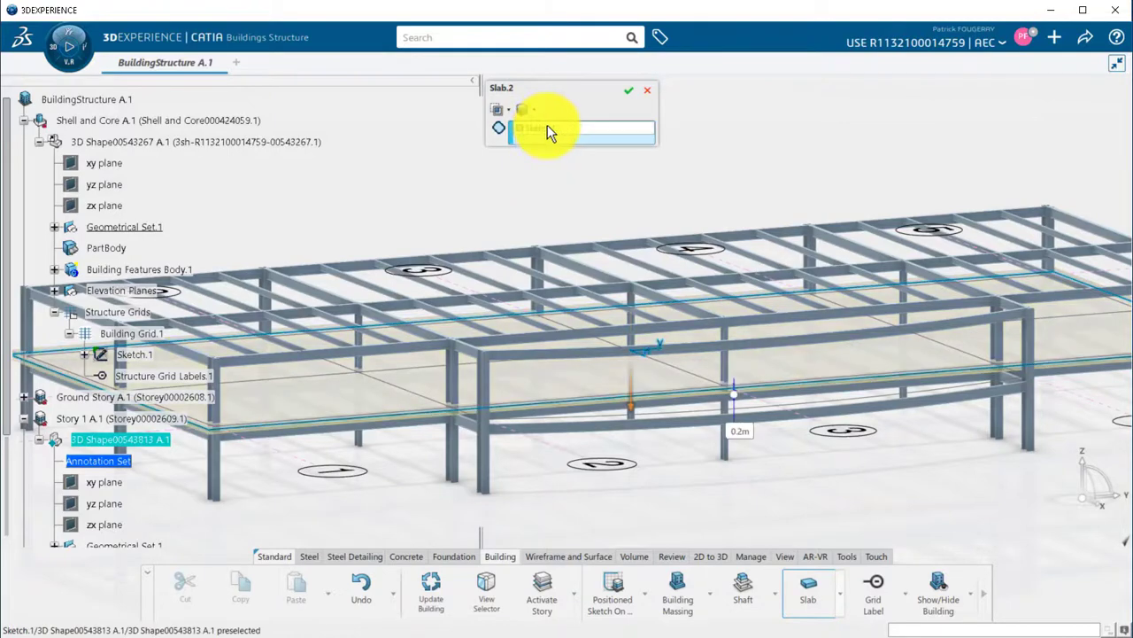
click(626, 92)
- Copy the Story 1 slab to Story 2, keeping the source slab
middle_drag(227, 431, 454, 358)
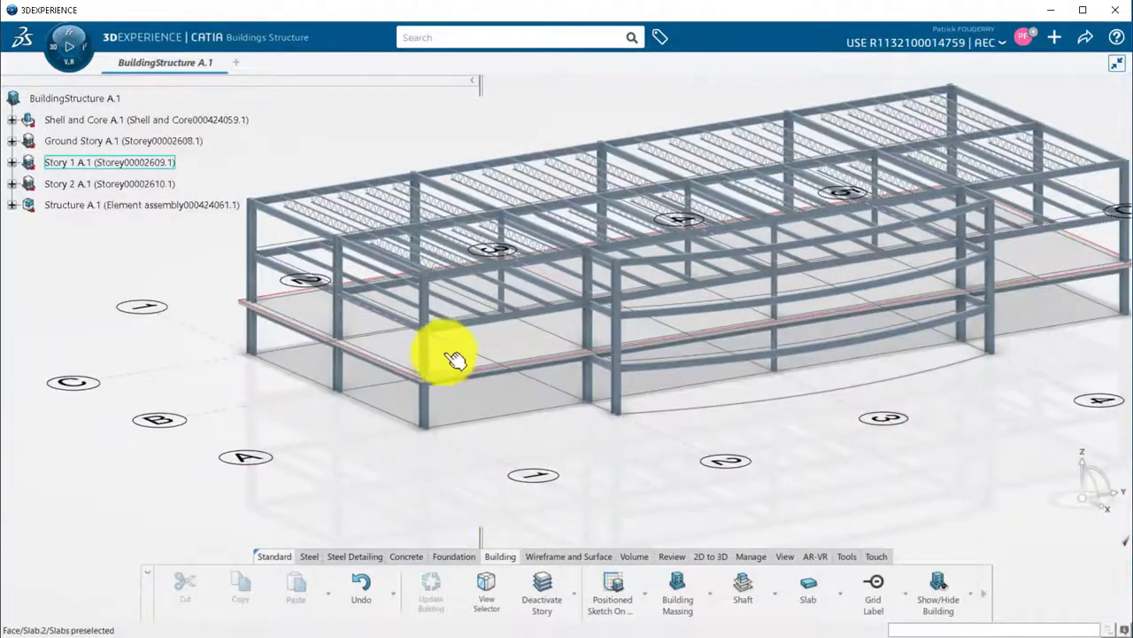
click(448, 350)
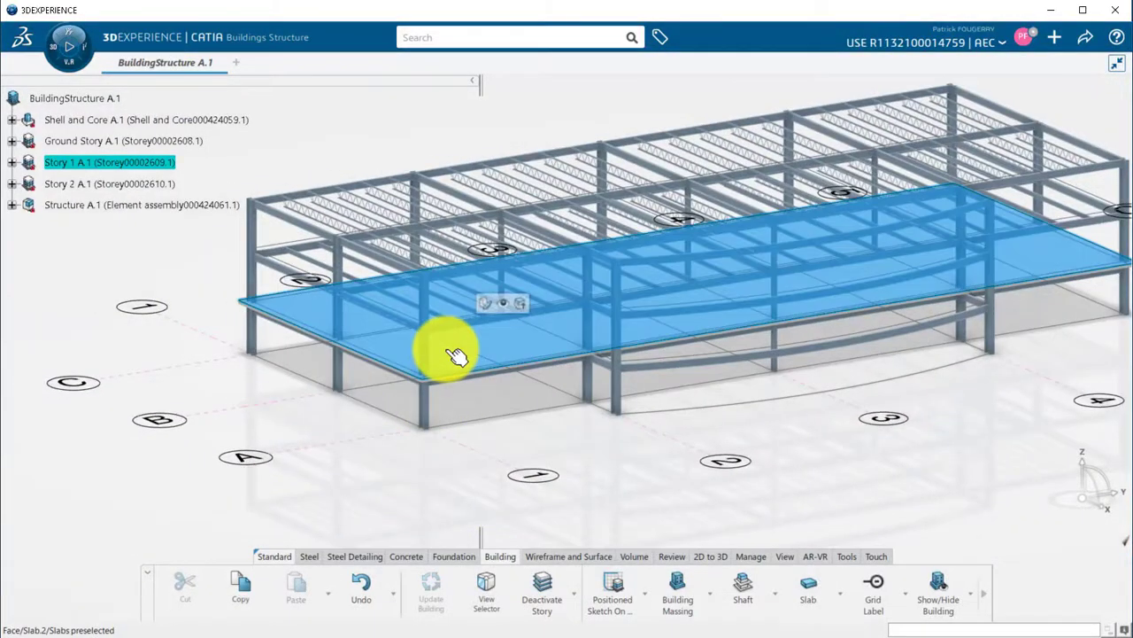
click(518, 302)
click(560, 139)
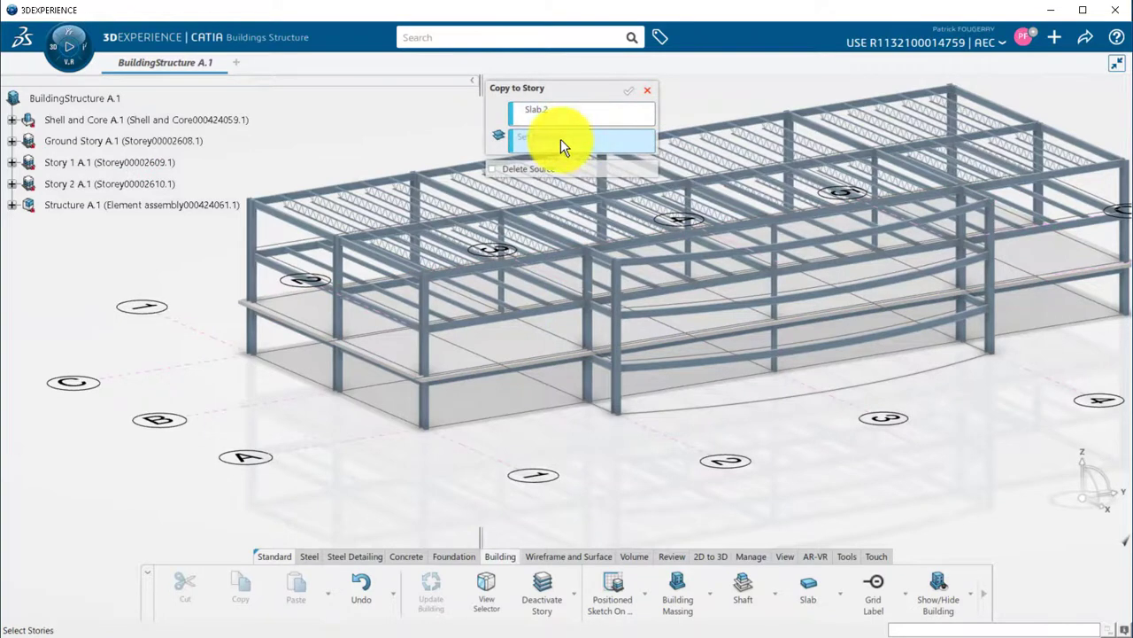
click(101, 183)
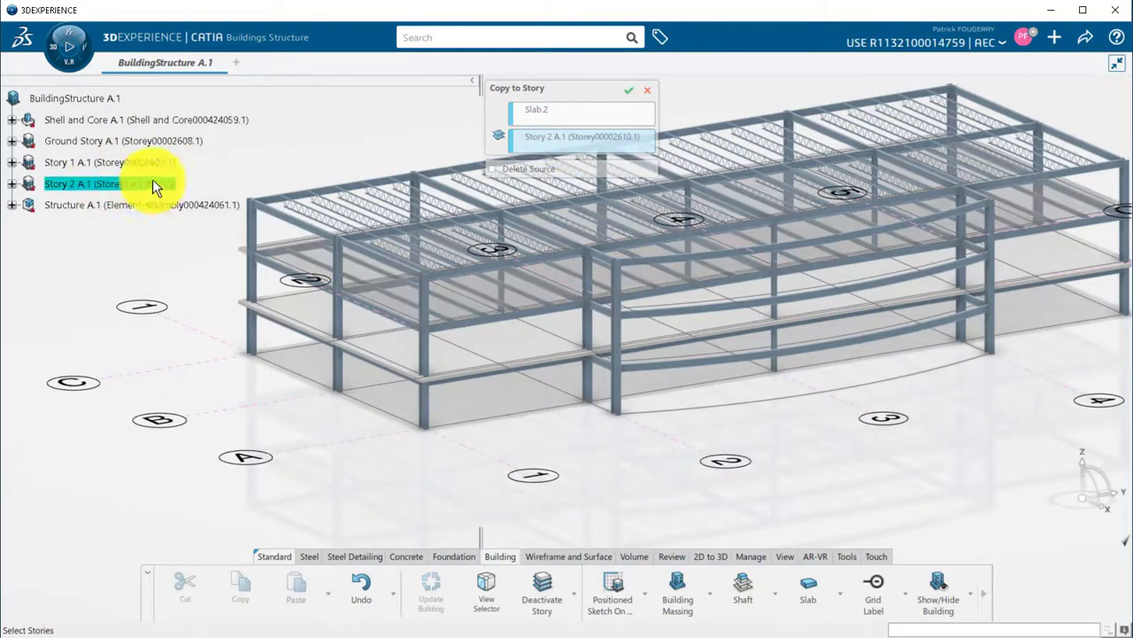
click(628, 92)
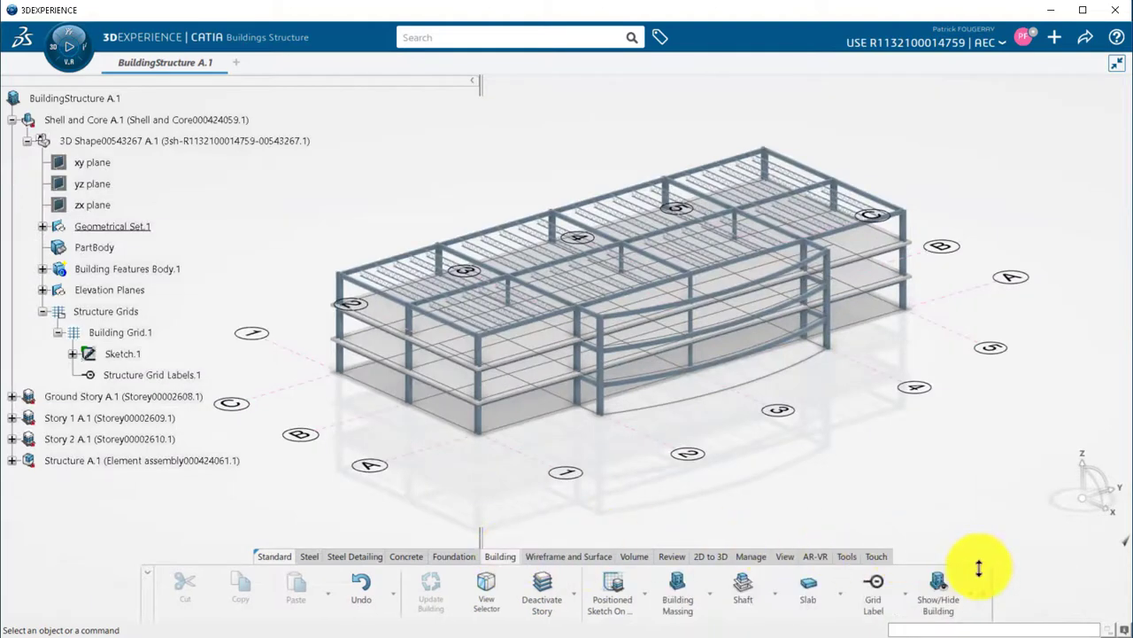
- Review the Export SDNF options and the Generate Simulation mesh settings, closing both without generating anything
scroll(985, 583, down, 1)
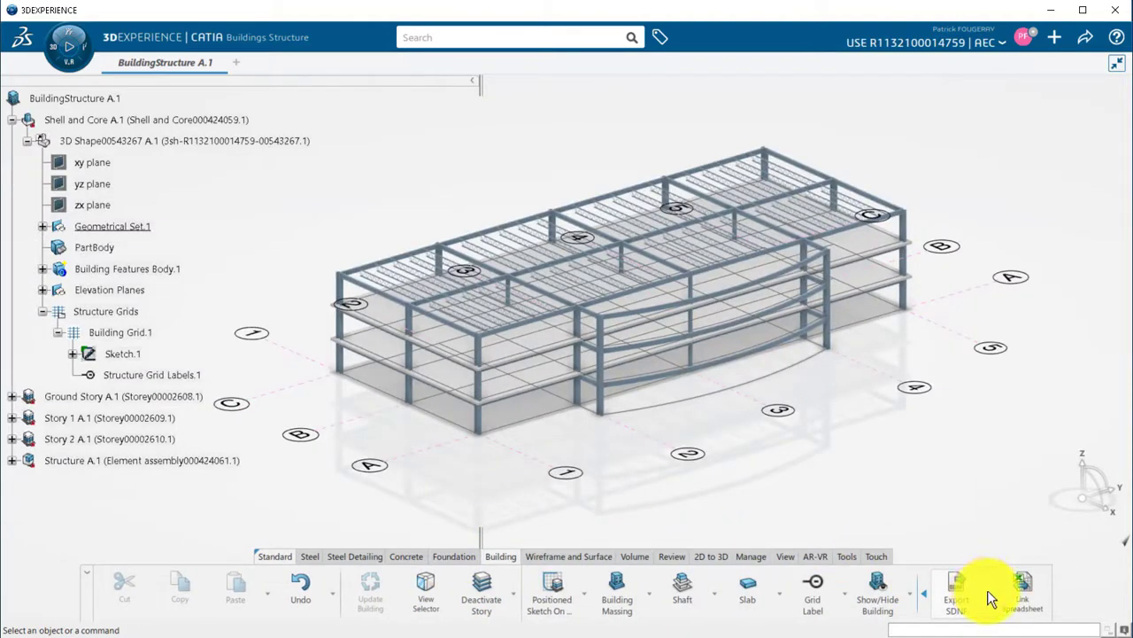
click(956, 595)
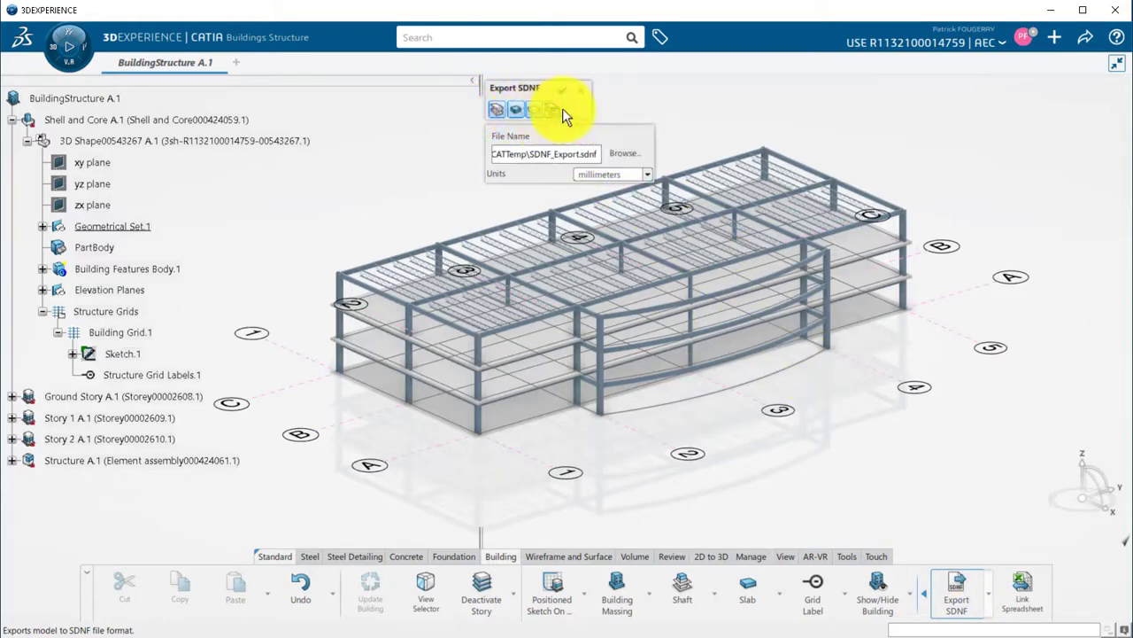
click(583, 92)
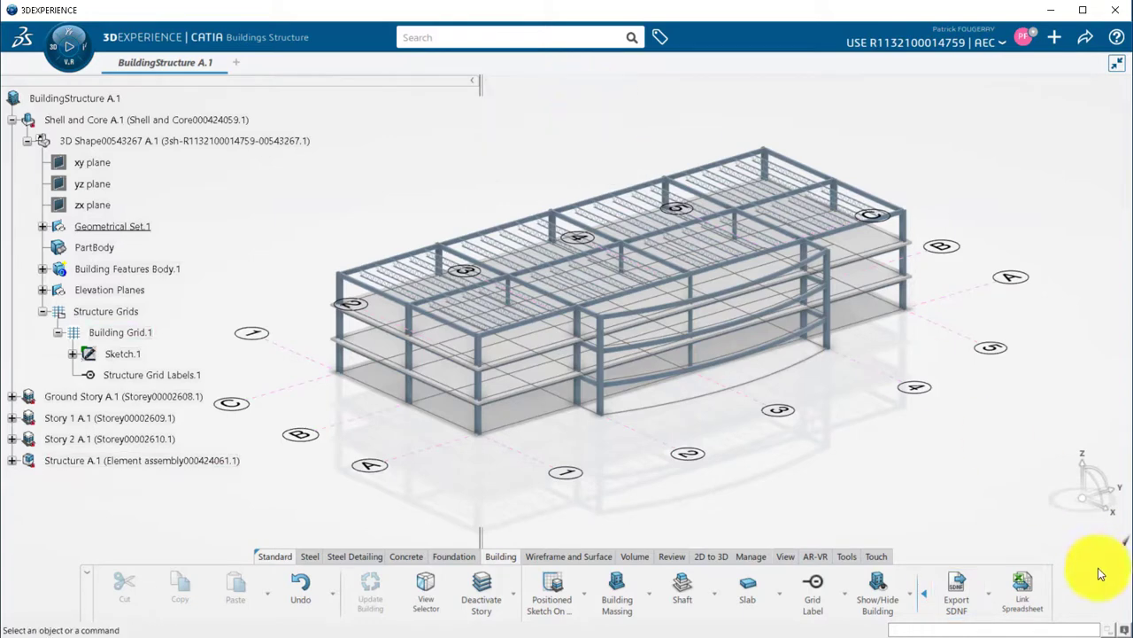
mouse_move(992, 591)
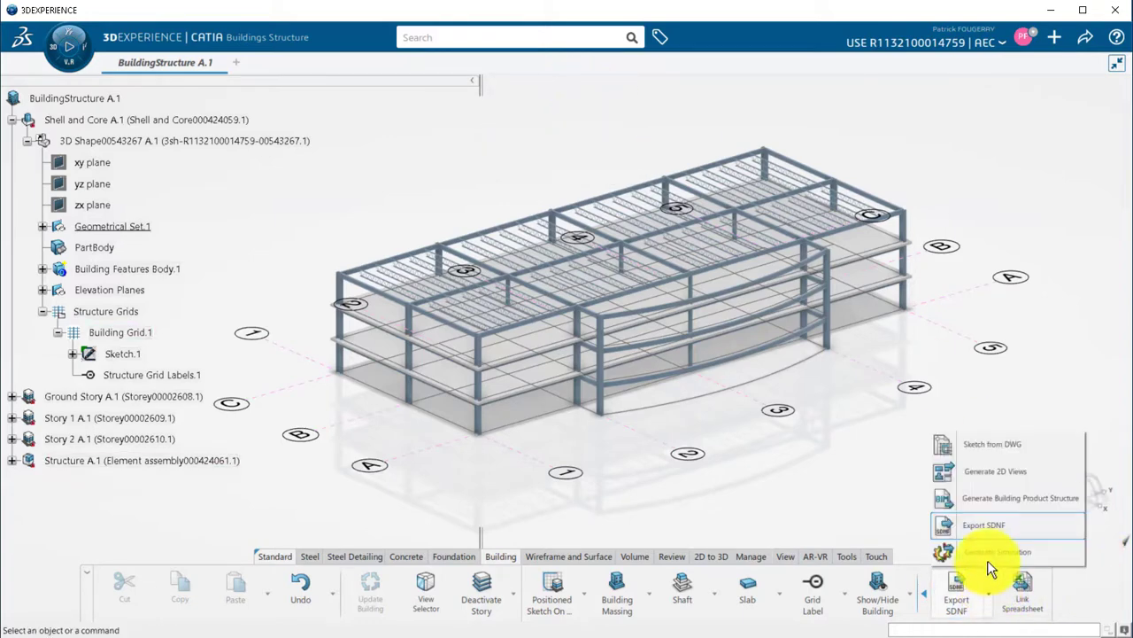
click(987, 553)
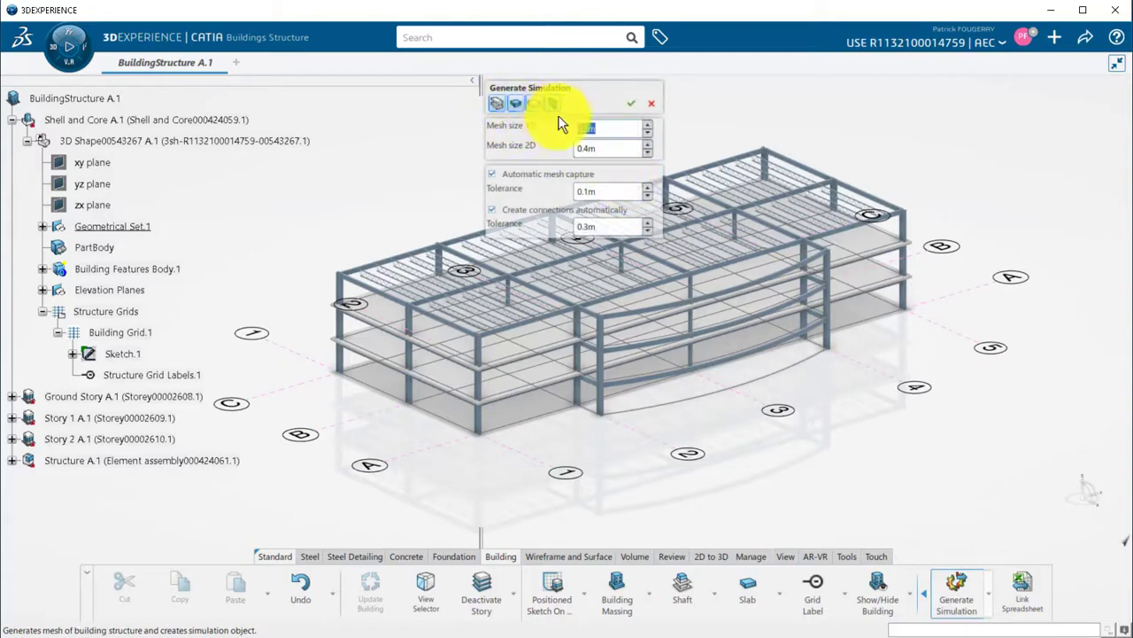
click(652, 103)
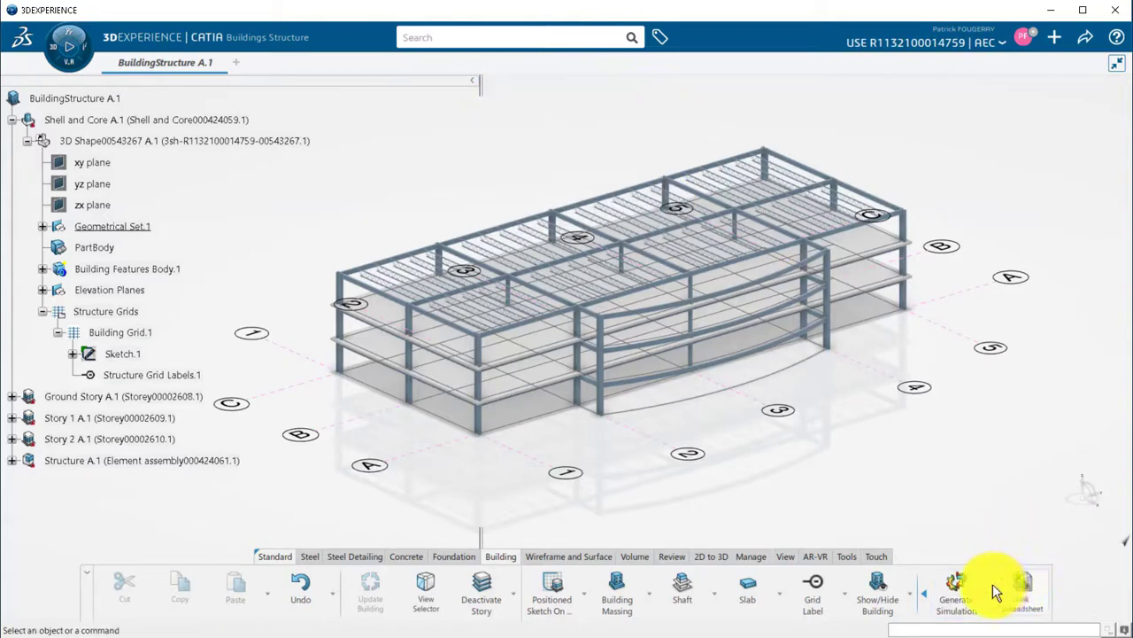
- Generate the building product structure from the model using the Entire Building option
click(989, 585)
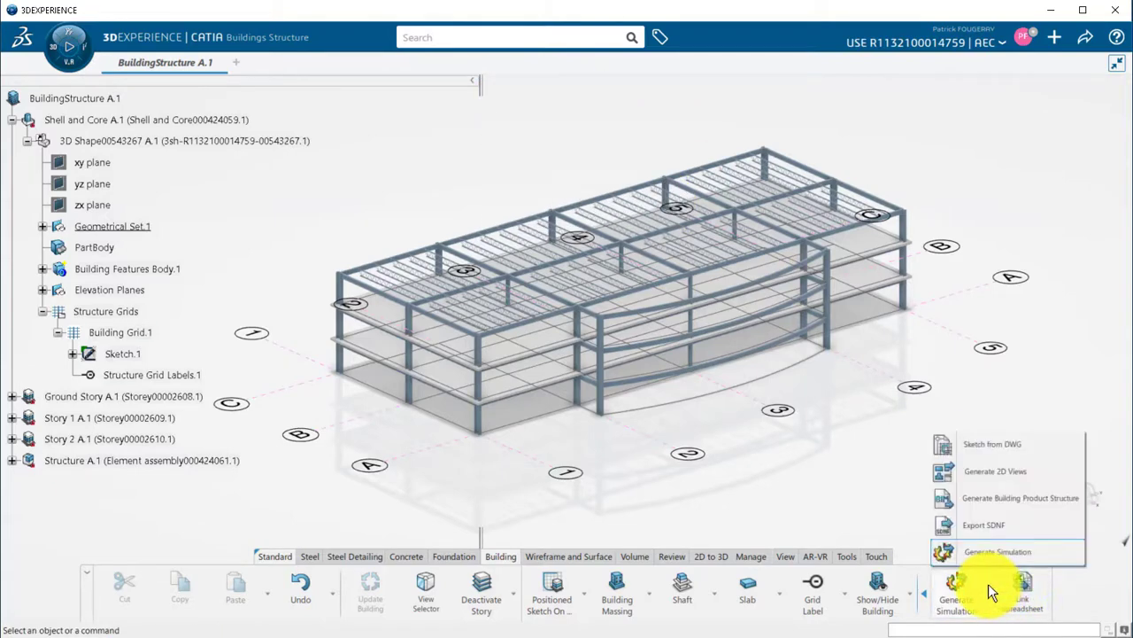
click(993, 501)
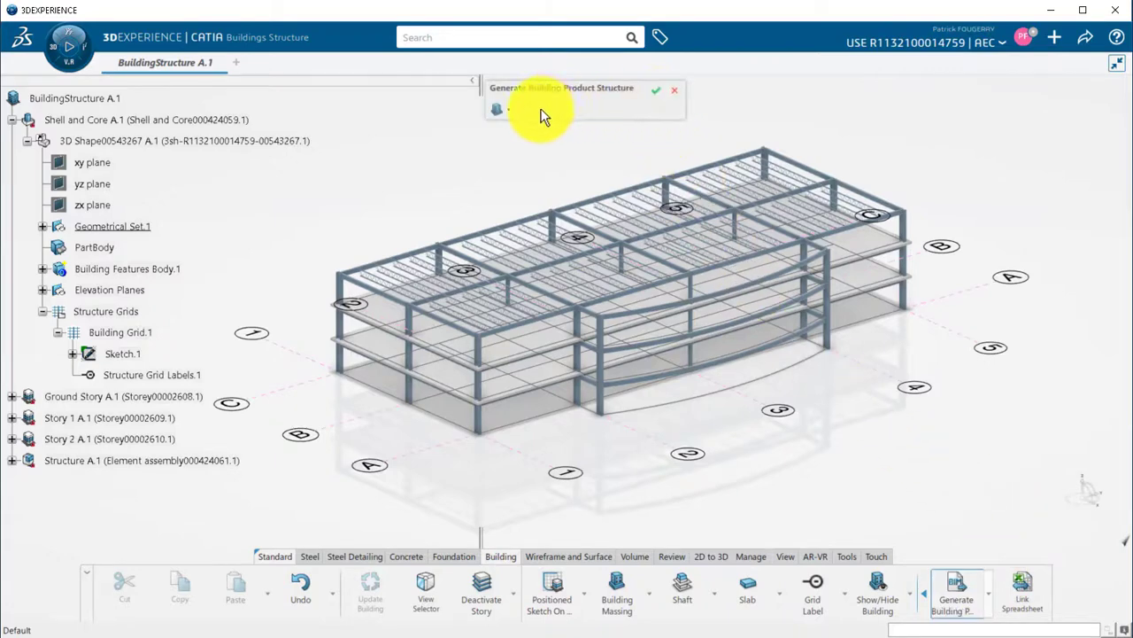
click(507, 108)
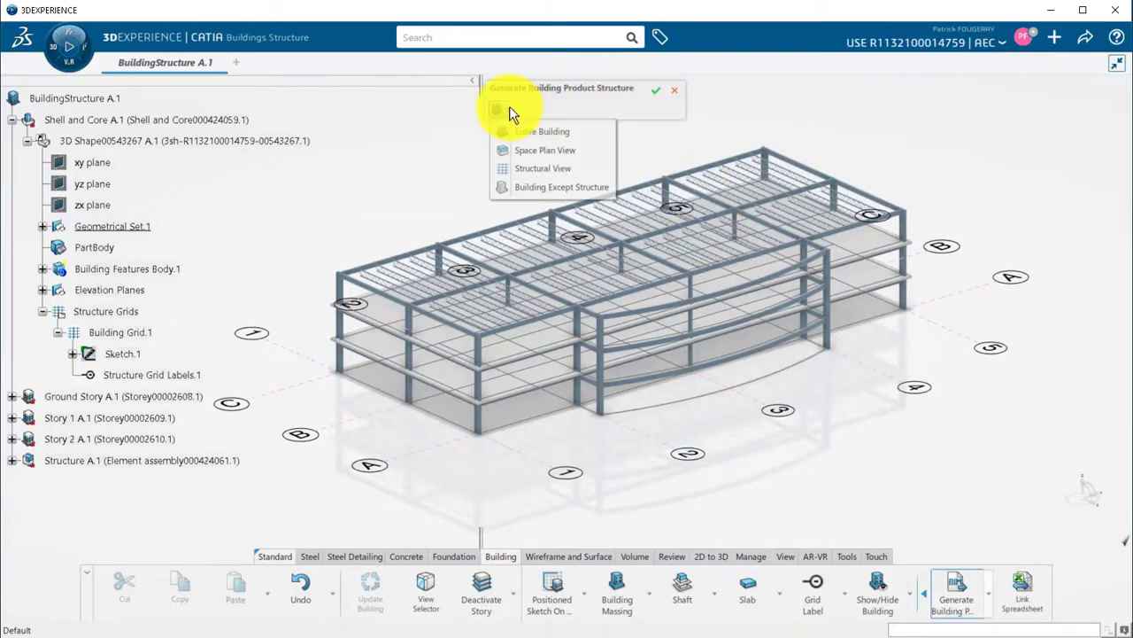
click(564, 134)
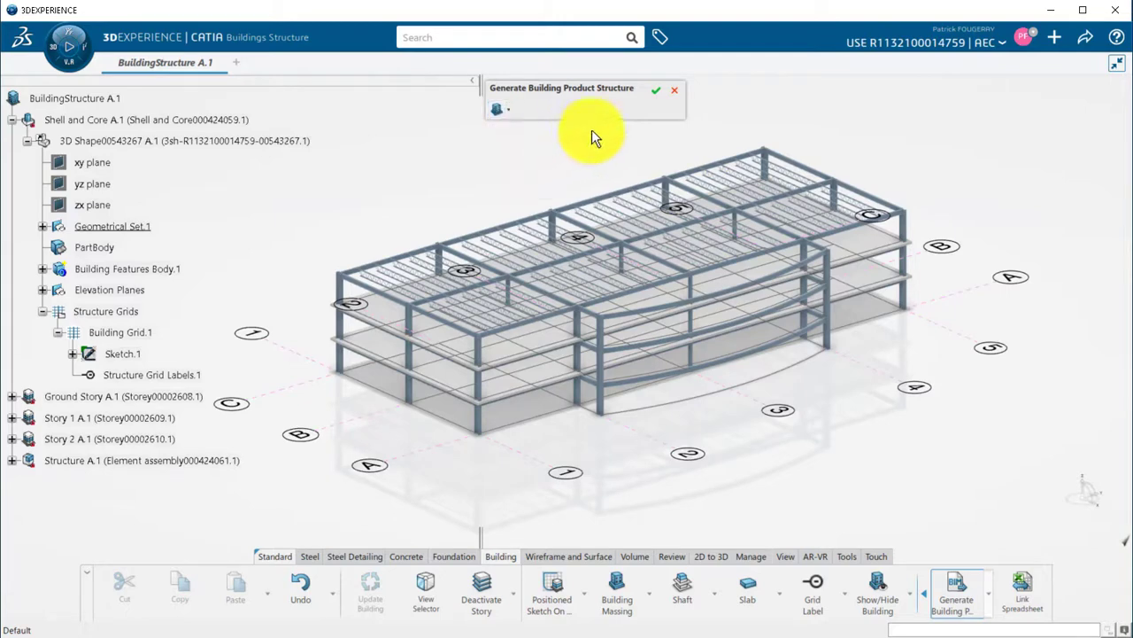
click(658, 92)
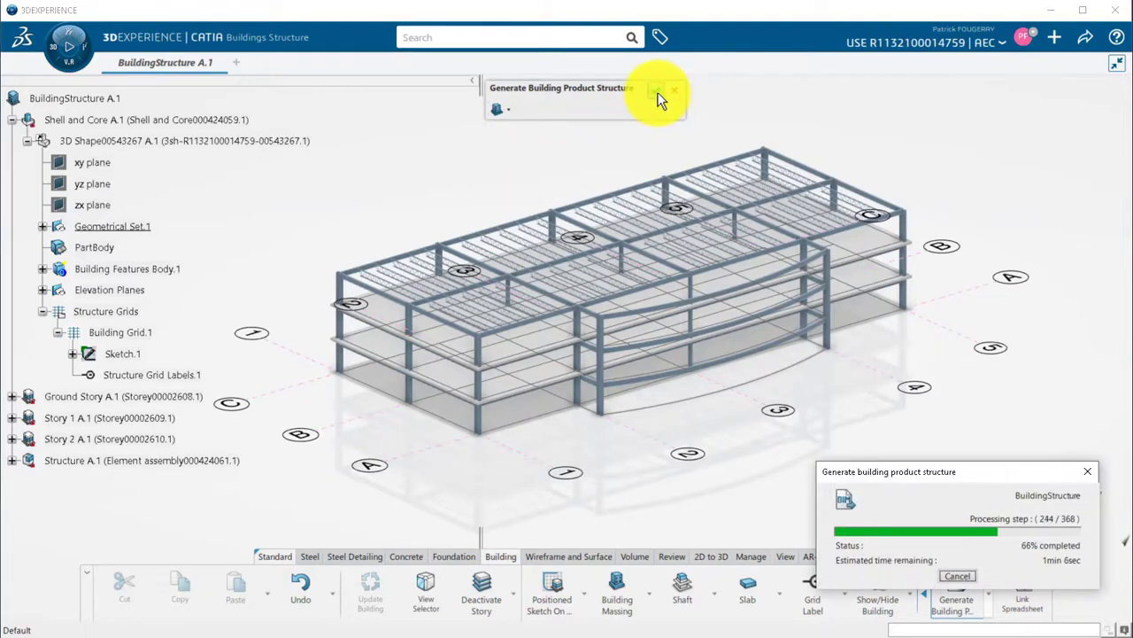
- Examine the generated BIM-BuildingStructure model in 3D and look through the beams listed under BIM-Story 1
middle_drag(403, 425, 618, 346)
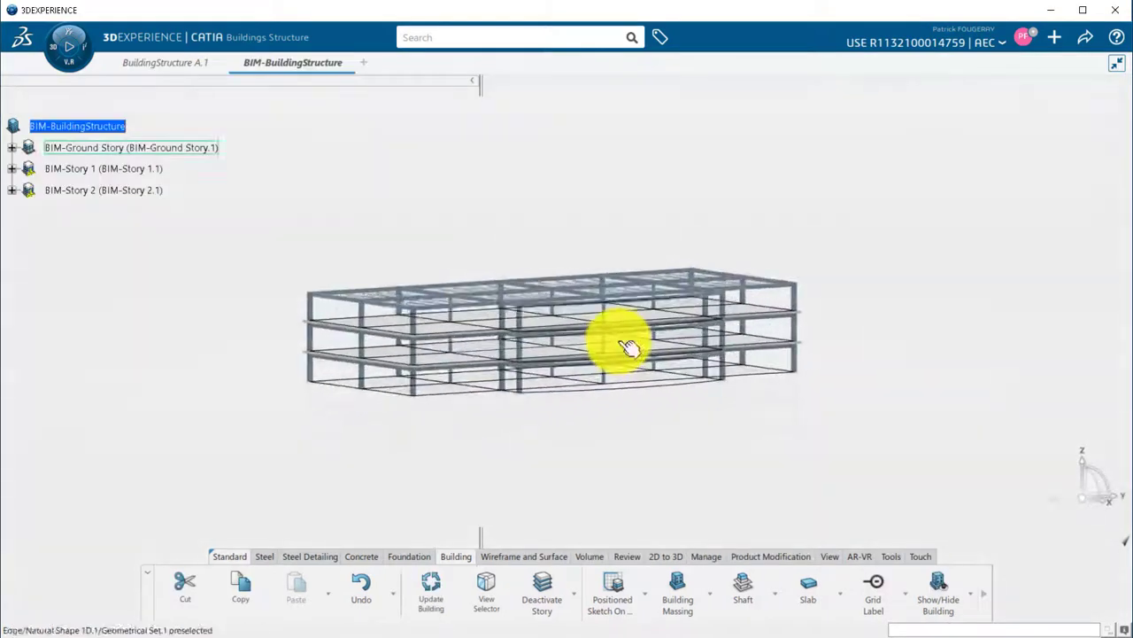
middle_drag(529, 457, 35, 192)
click(12, 168)
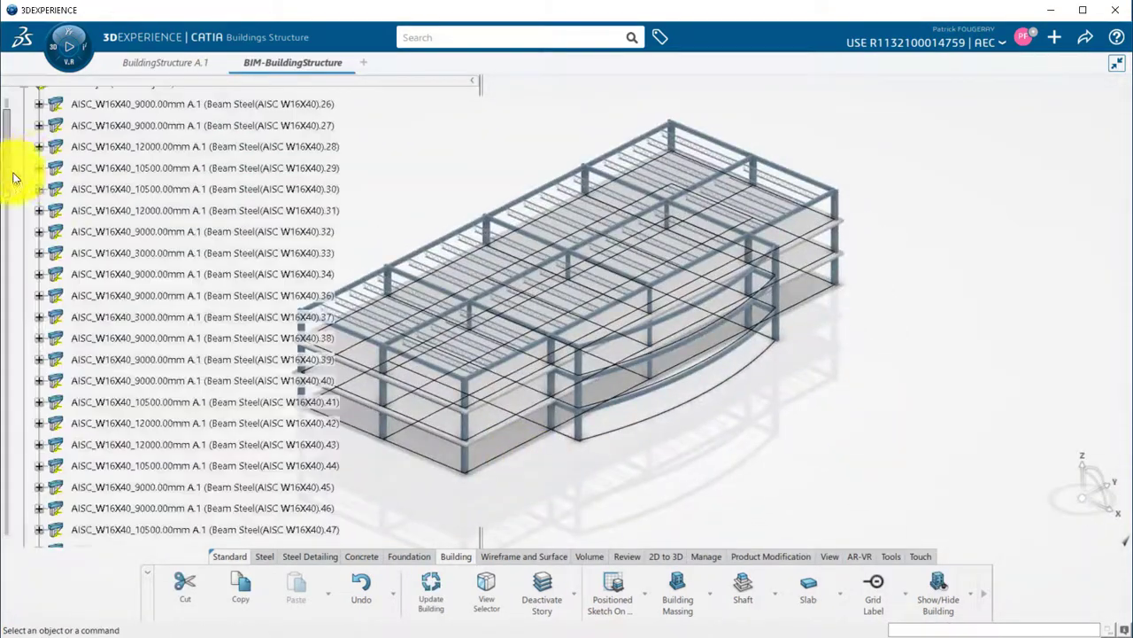
scroll(88, 192, down, 20)
drag(7, 469, 5, 180)
scroll(5, 179, up, 10)
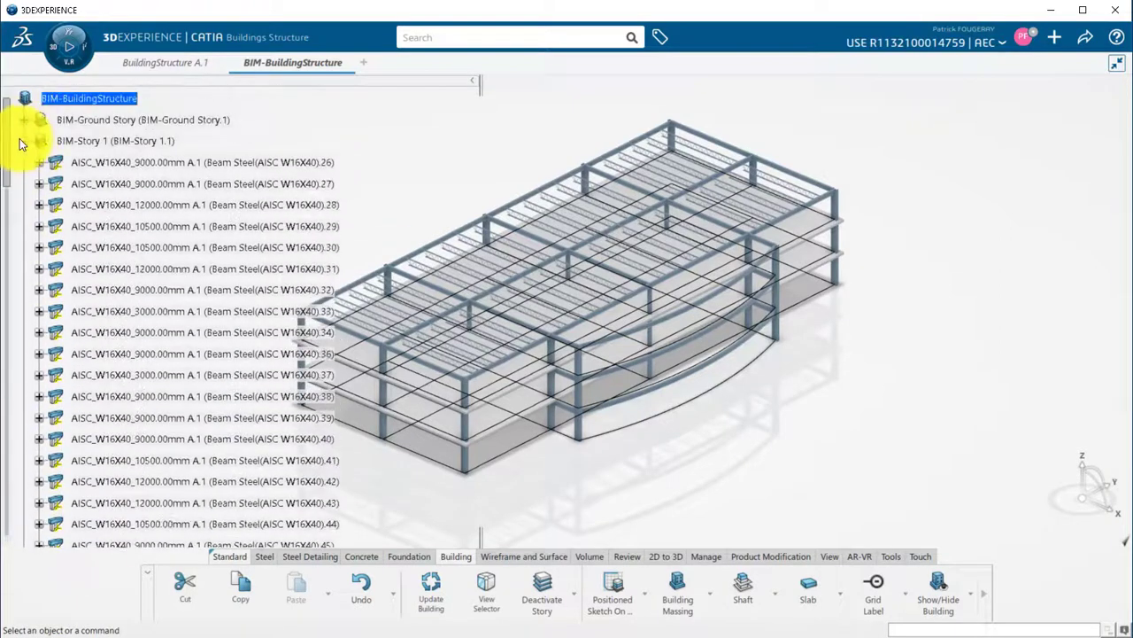
click(11, 139)
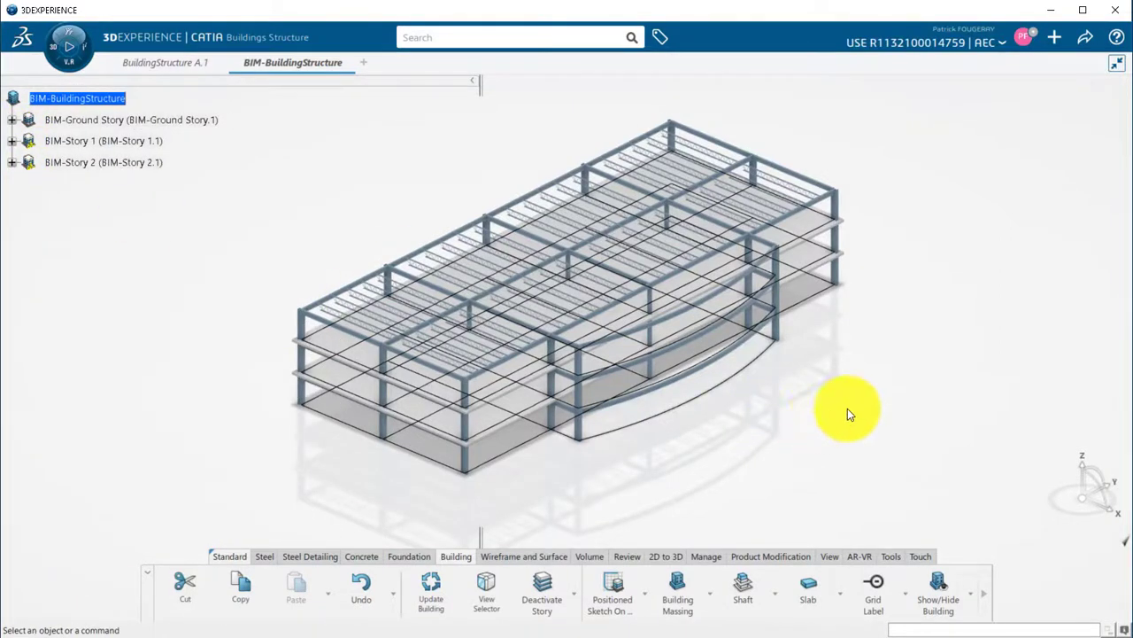
- Save BIM-BuildingStructure and export it to C:\temp in IFC format with the filename BIM-BuildingStructure A.1
key(ctrl+s)
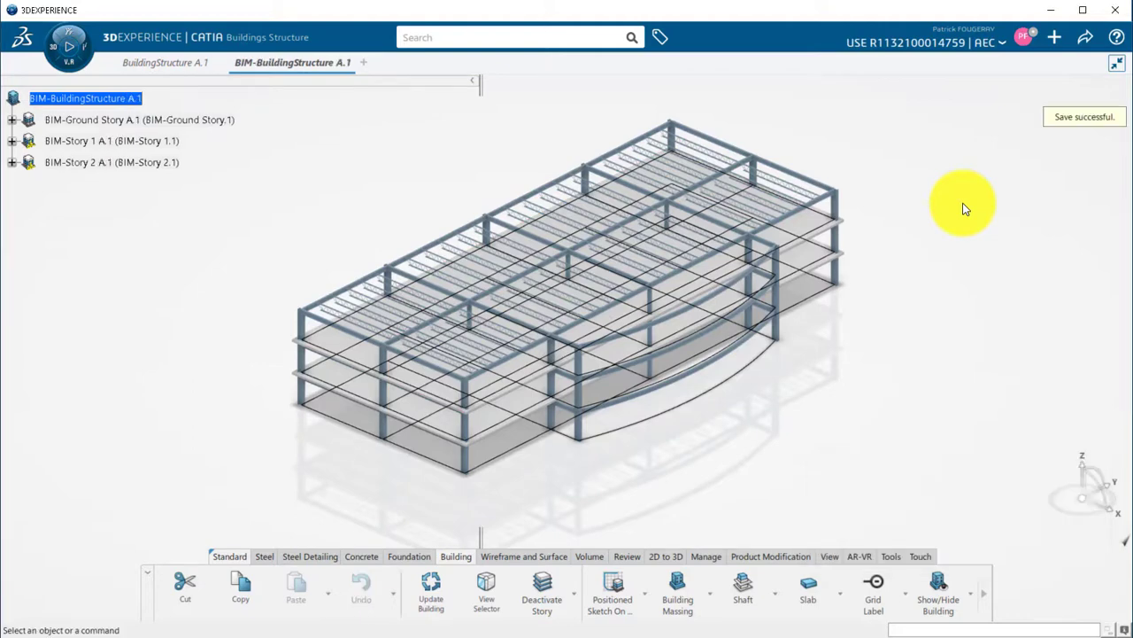
click(1082, 37)
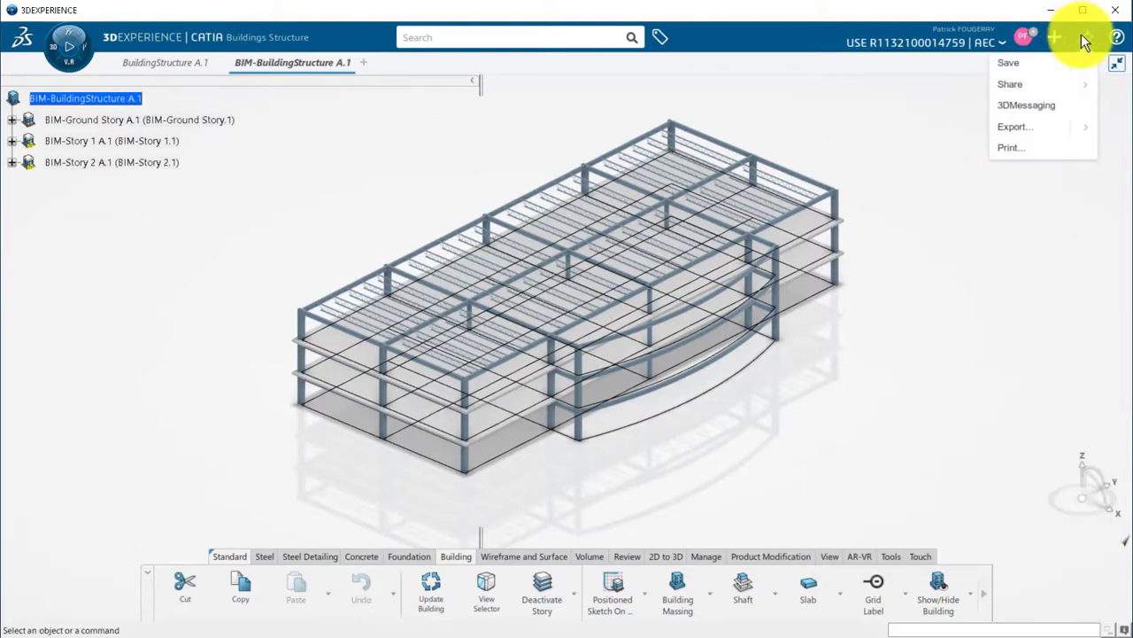
click(1027, 129)
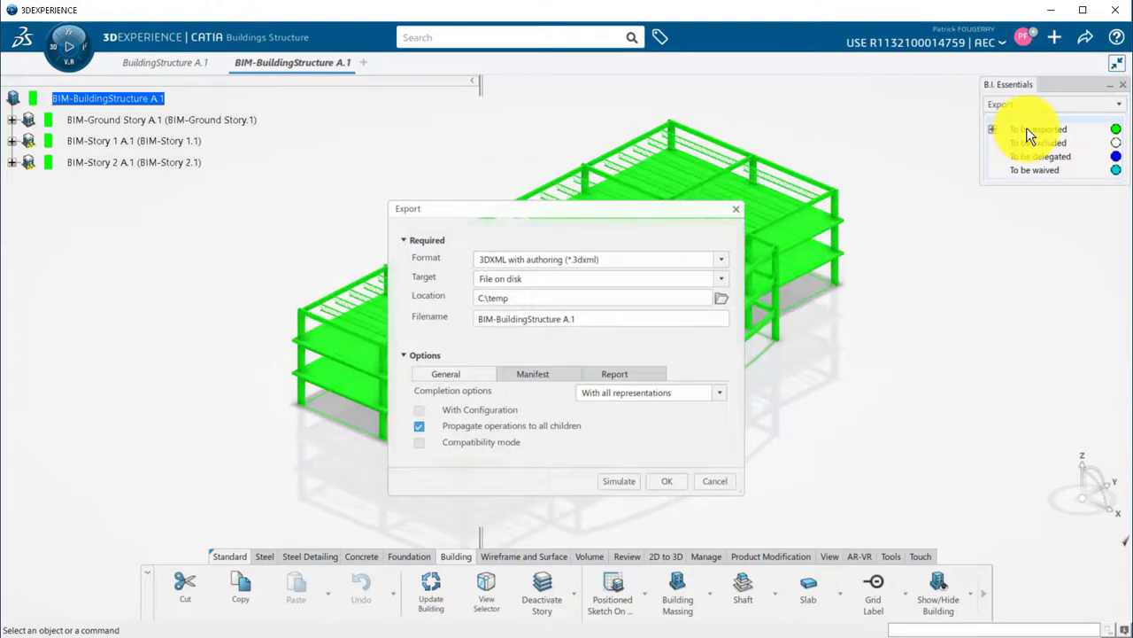
click(721, 259)
click(617, 341)
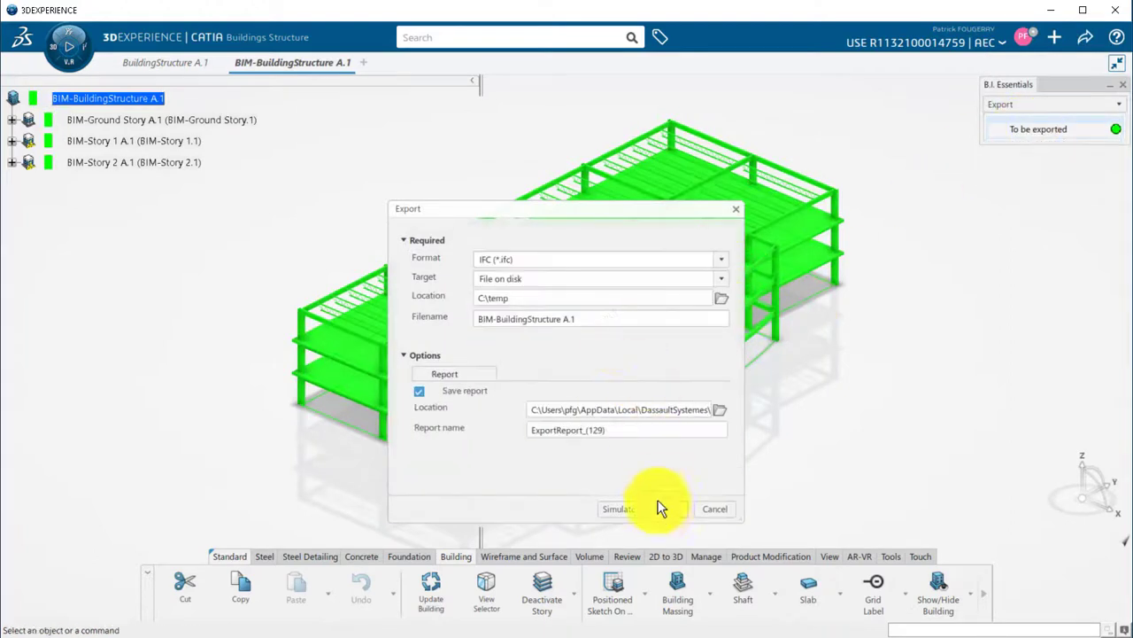
click(664, 509)
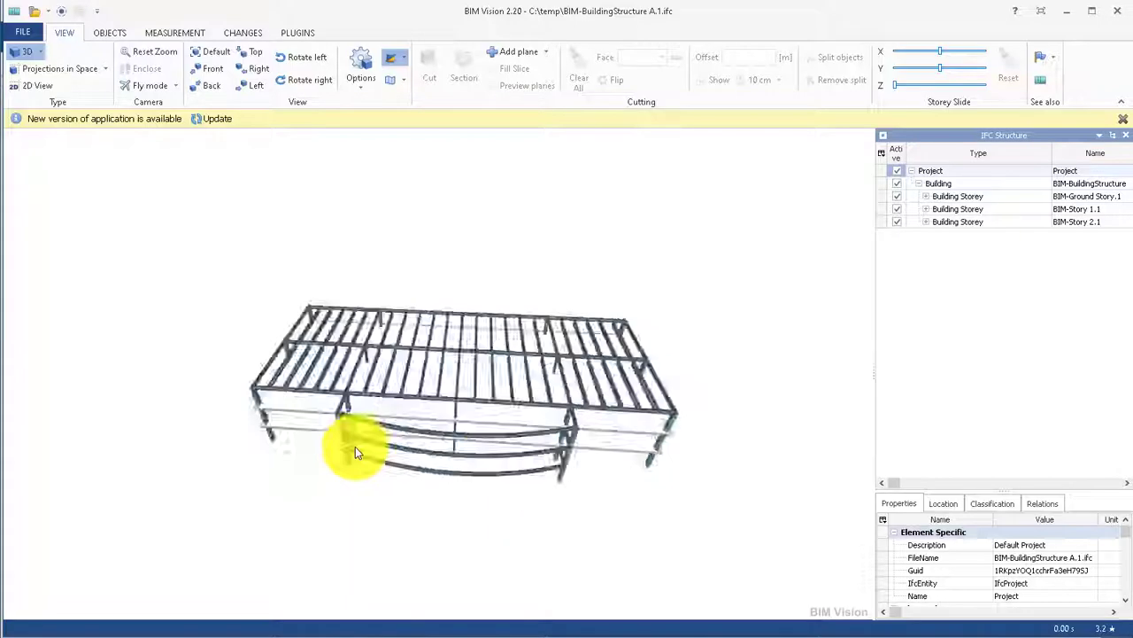
- In BIM Vision, inspect the exported IFC model and examine the properties and base quantities of a W16X40 beam in the ground story
drag(355, 452, 301, 430)
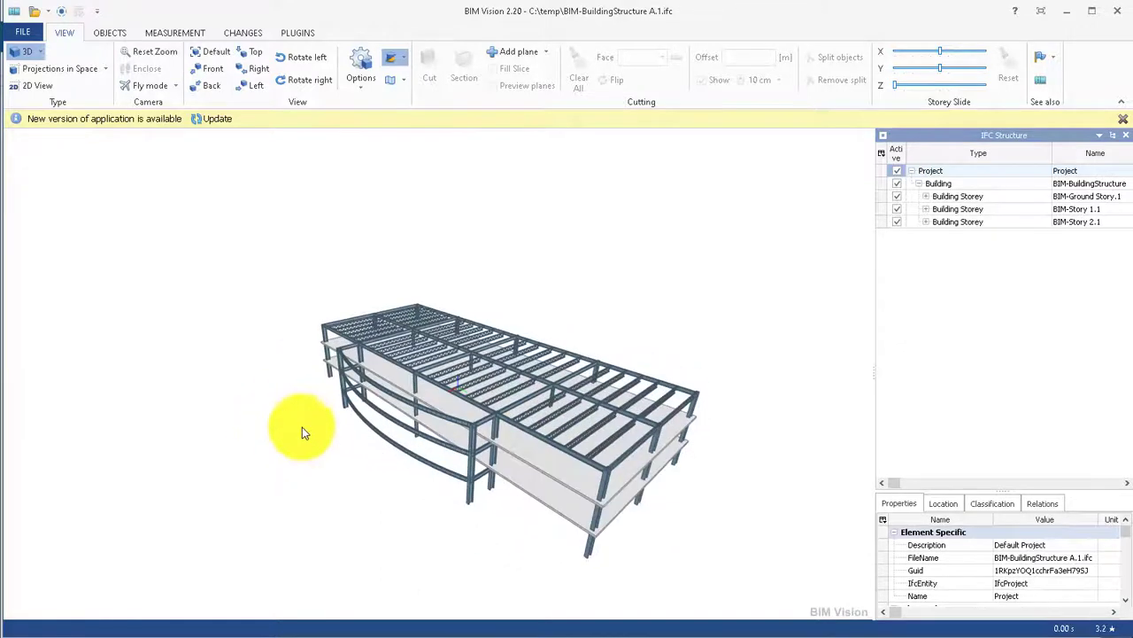
click(928, 196)
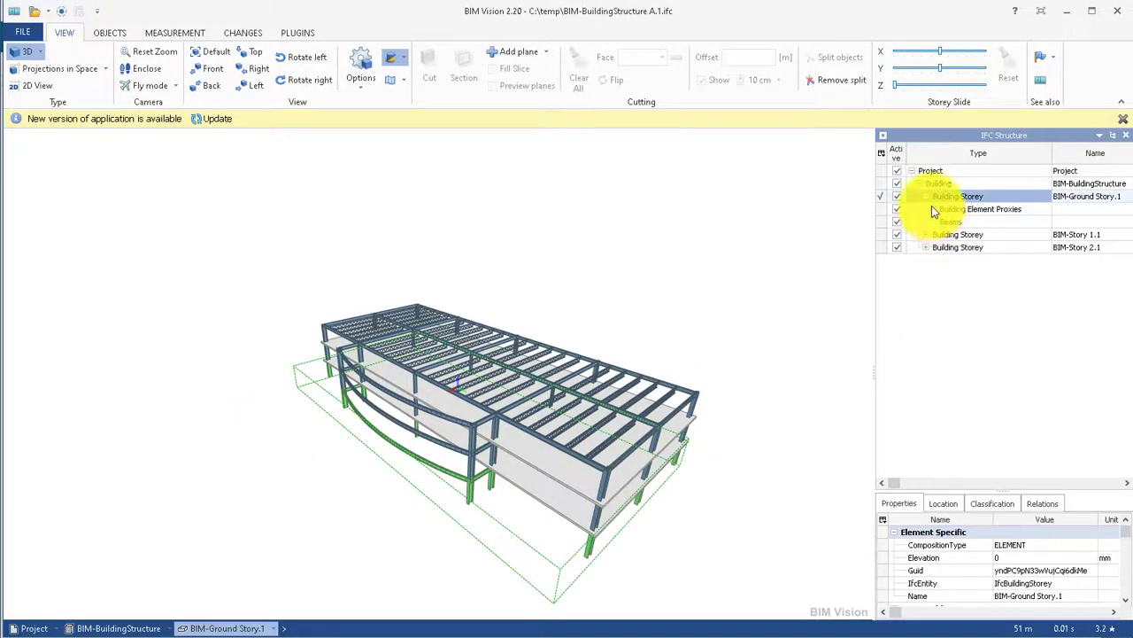
click(1063, 410)
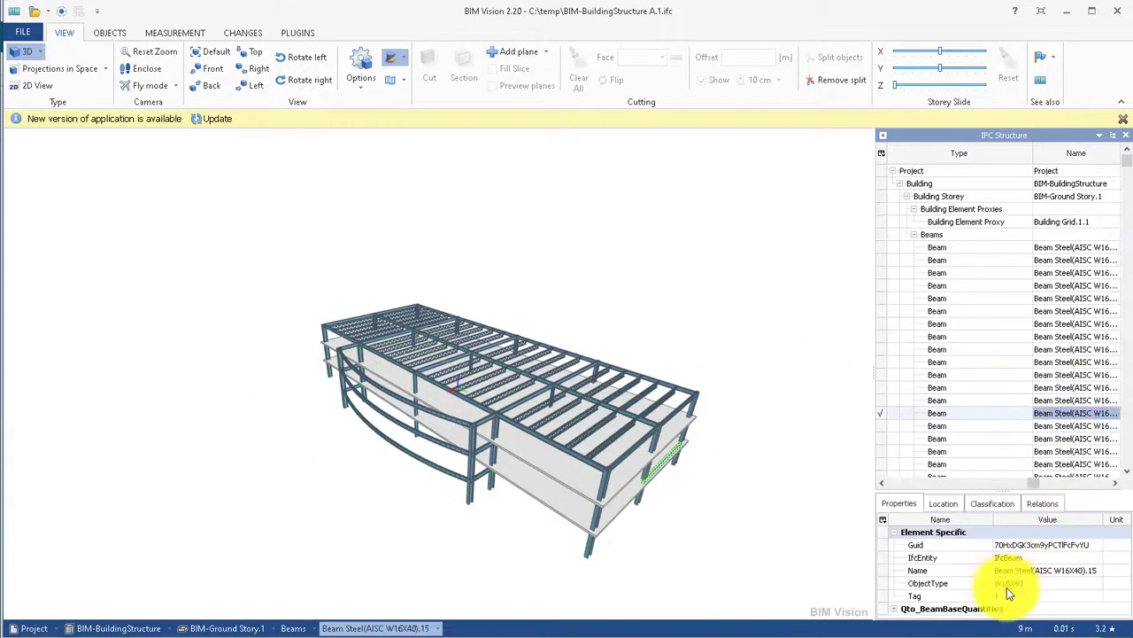
click(895, 607)
drag(1126, 533, 1128, 540)
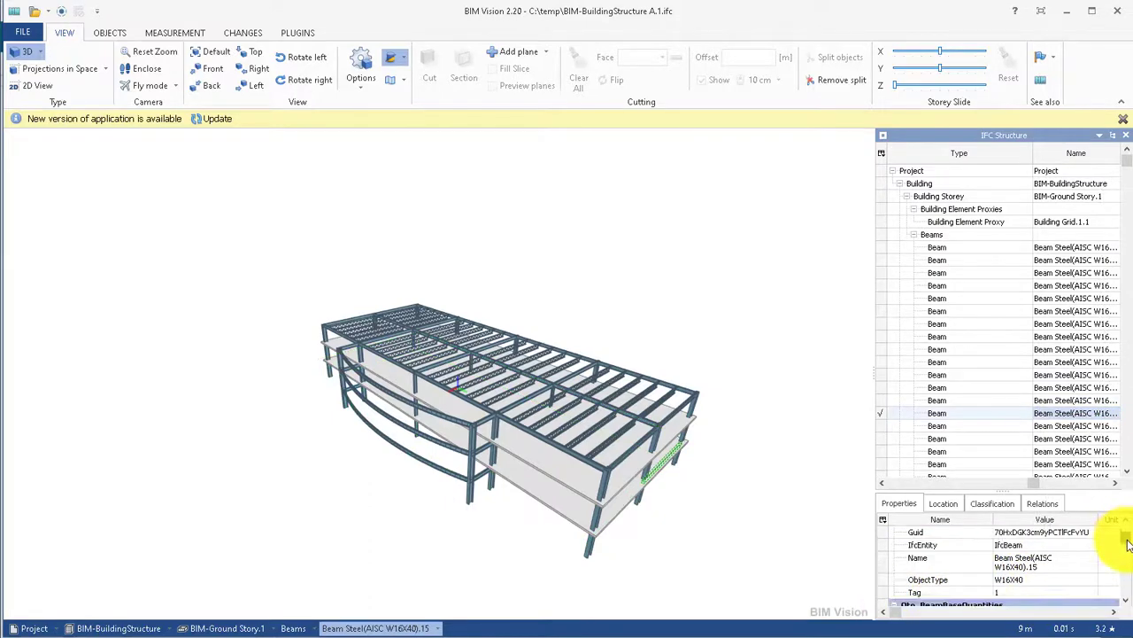